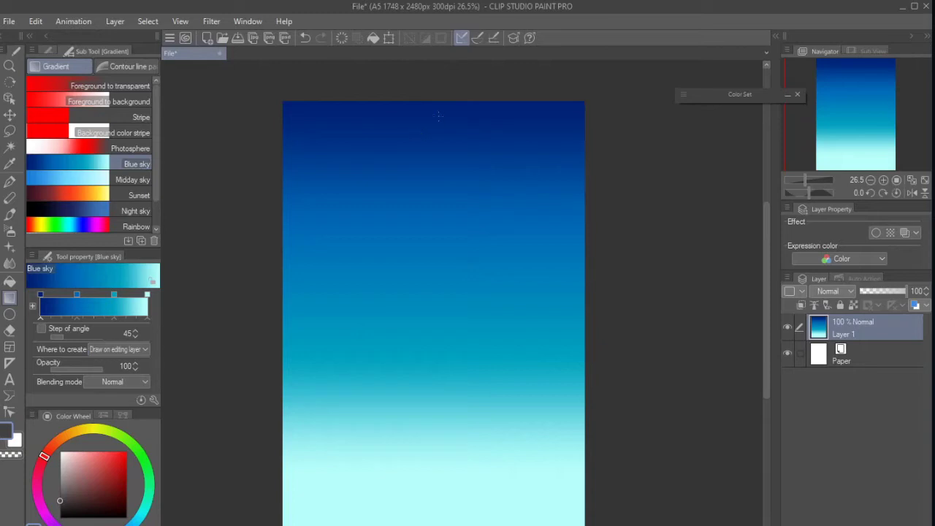
Rotate the blue sky gradient layer 180 degrees so its light end is on top, and stretch its upper edge beyond the canvas
{"action": "key", "text": "ctrl+t"}
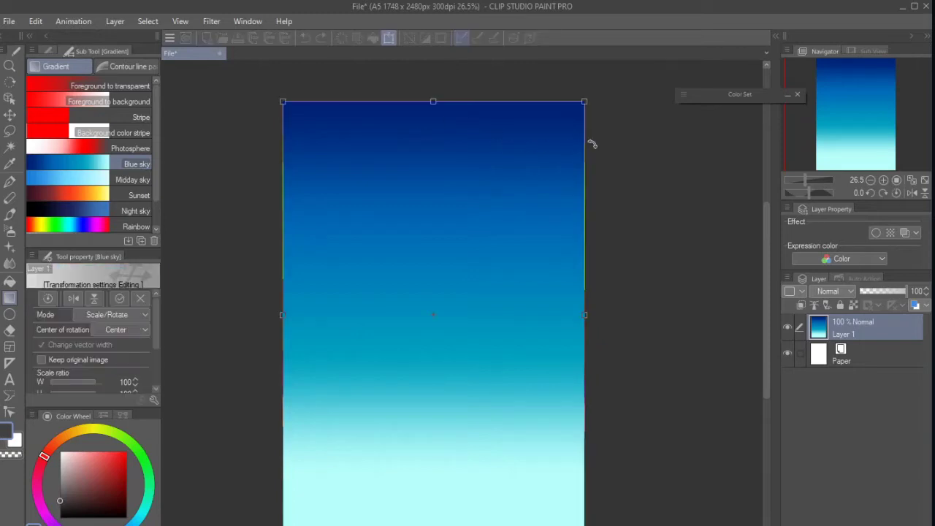
{"action": "left_click_drag", "start_coordinate": [666, 230], "coordinate": [274, 417]}
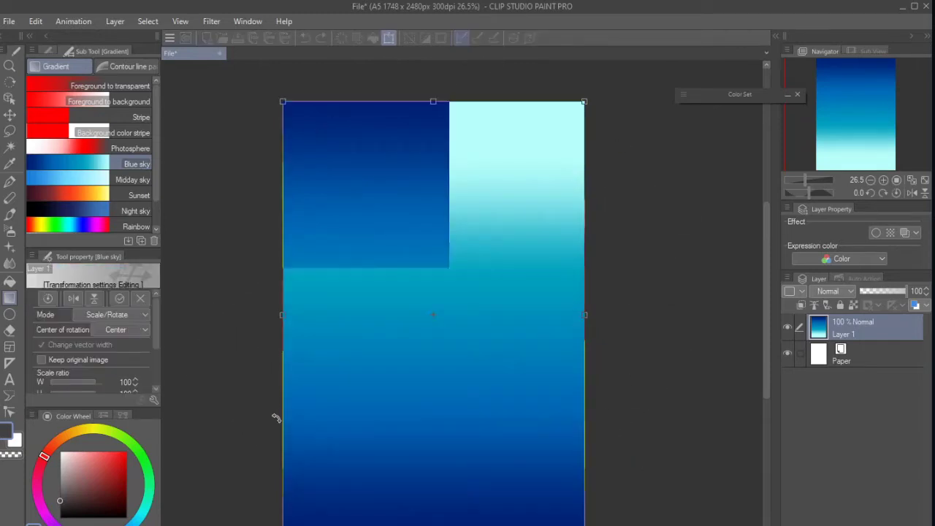
{"action": "key", "text": "Return"}
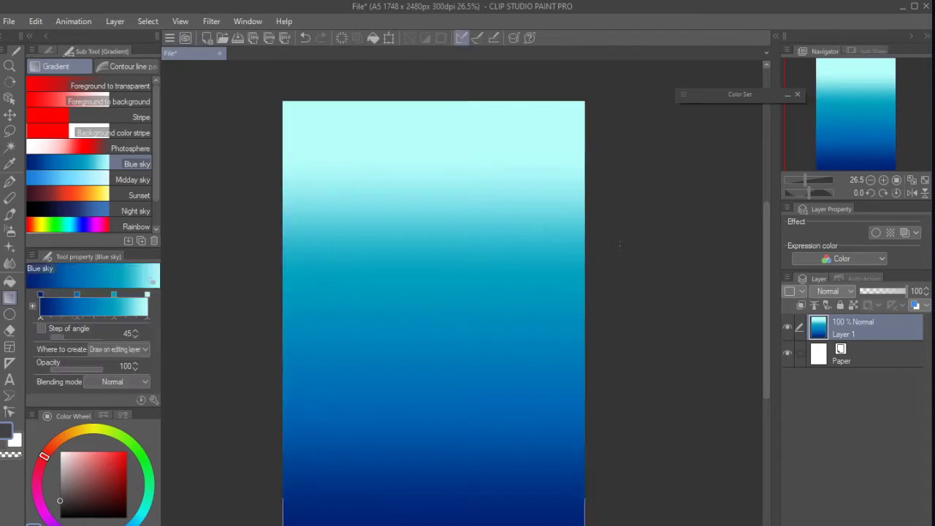
{"action": "key", "text": "ctrl+t"}
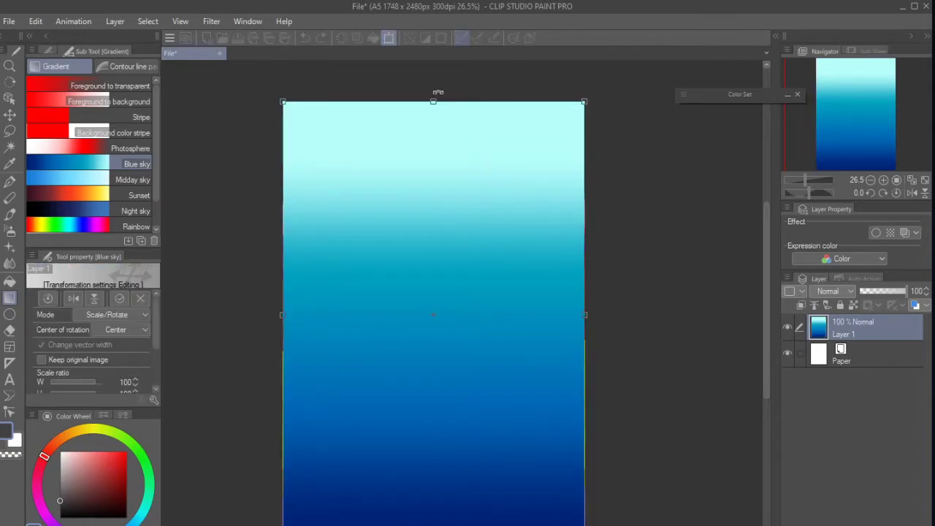
{"action": "left_click_drag", "start_coordinate": [434, 99], "coordinate": [446, 82]}
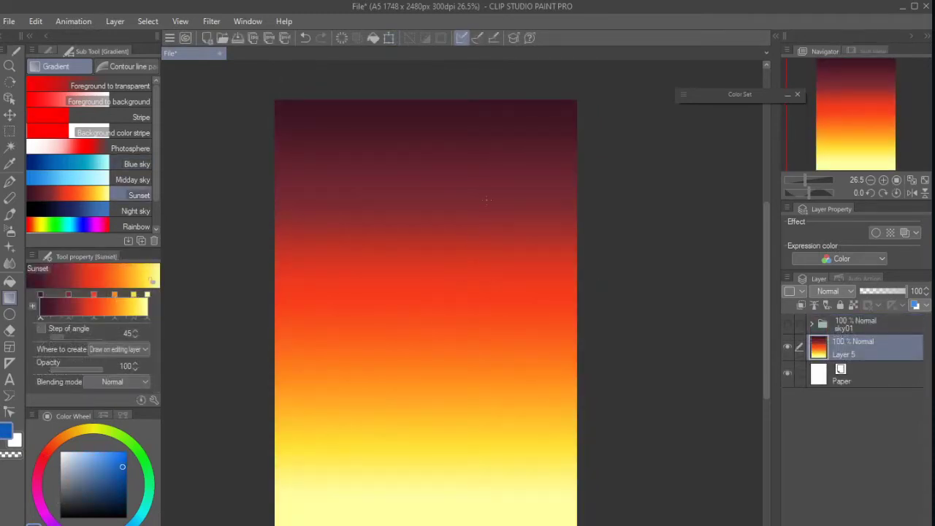
Darken the top of the sunset gradient with dark purple using the Soft airbrush at size 40
{"action": "key", "text": "b"}
{"action": "left_click", "coordinate": [385, 122], "text": "alt"}
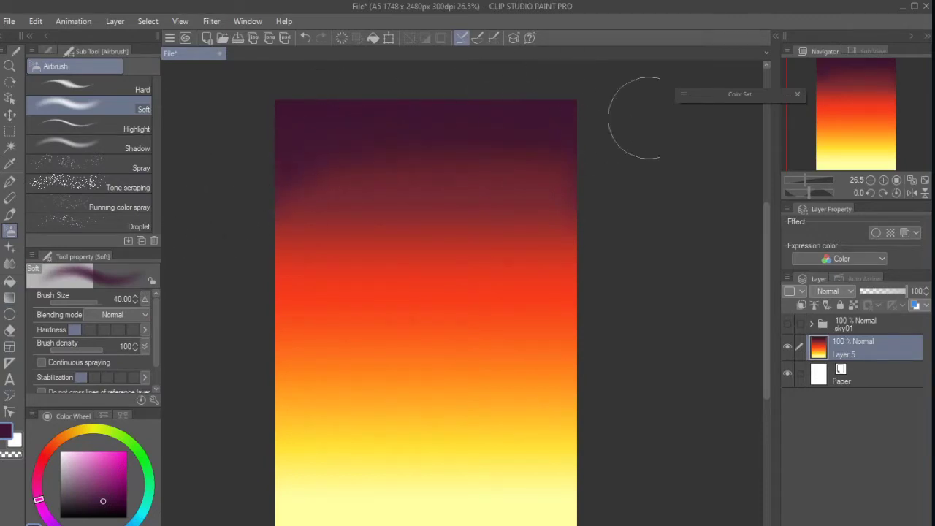
{"action": "key", "text": "bracketleft"}
{"action": "key", "text": "bracketleft"}
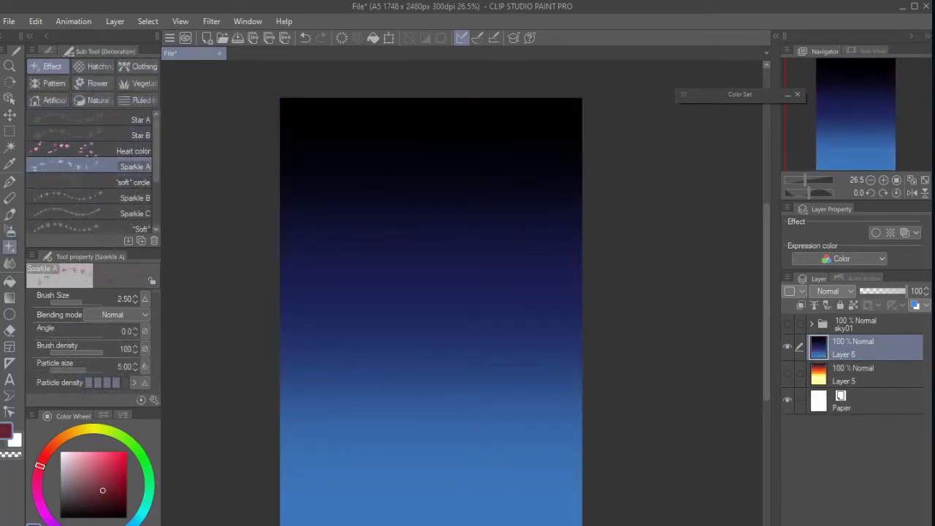
Add a new layer in Add (Glow) mode above the night sky and scatter stars with the Sparkle A brush at size 50
{"action": "key", "text": "ctrl+shift+n"}
{"action": "left_click", "coordinate": [828, 291]}
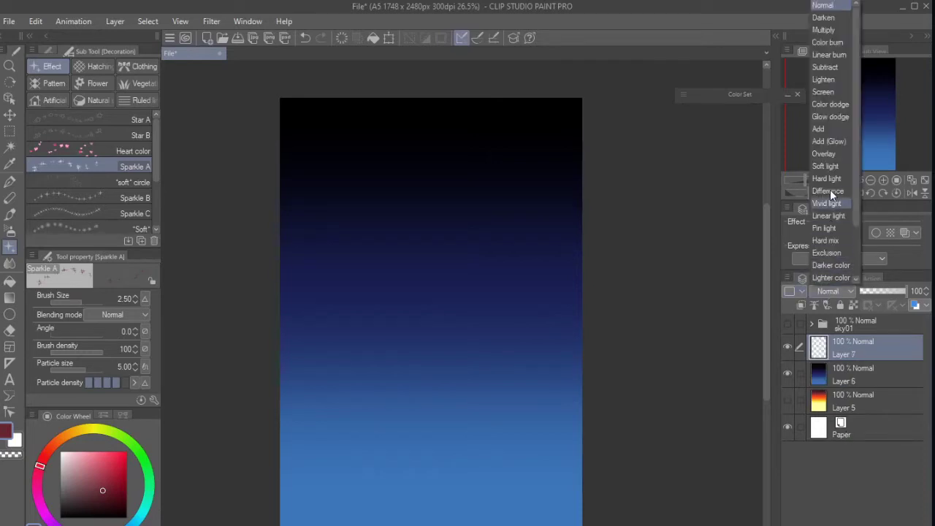
{"action": "left_click", "coordinate": [840, 148]}
{"action": "mouse_move", "coordinate": [374, 213]}
{"action": "left_mouse_down"}
{"action": "mouse_move", "coordinate": [341, 241]}
{"action": "mouse_move", "coordinate": [328, 241]}
{"action": "mouse_move", "coordinate": [420, 211]}
{"action": "left_mouse_up"}
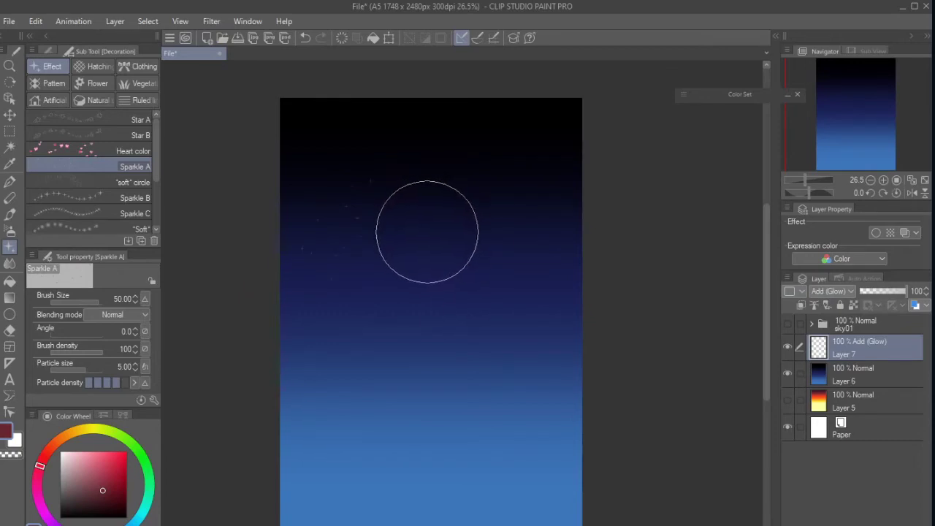
{"action": "mouse_move", "coordinate": [330, 216]}
{"action": "left_mouse_down"}
{"action": "mouse_move", "coordinate": [411, 182]}
{"action": "mouse_move", "coordinate": [393, 180]}
{"action": "mouse_move", "coordinate": [452, 213]}
{"action": "mouse_move", "coordinate": [502, 220]}
{"action": "mouse_move", "coordinate": [539, 255]}
{"action": "mouse_move", "coordinate": [515, 361]}
{"action": "mouse_move", "coordinate": [442, 400]}
{"action": "mouse_move", "coordinate": [525, 379]}
{"action": "mouse_move", "coordinate": [581, 377]}
{"action": "mouse_move", "coordinate": [490, 417]}
{"action": "mouse_move", "coordinate": [411, 349]}
{"action": "mouse_move", "coordinate": [463, 312]}
{"action": "mouse_move", "coordinate": [507, 327]}
{"action": "mouse_move", "coordinate": [412, 407]}
{"action": "mouse_move", "coordinate": [361, 466]}
{"action": "mouse_move", "coordinate": [372, 476]}
{"action": "mouse_move", "coordinate": [288, 475]}
{"action": "mouse_move", "coordinate": [359, 417]}
{"action": "mouse_move", "coordinate": [327, 466]}
{"action": "mouse_move", "coordinate": [364, 484]}
{"action": "mouse_move", "coordinate": [440, 479]}
{"action": "left_mouse_up"}
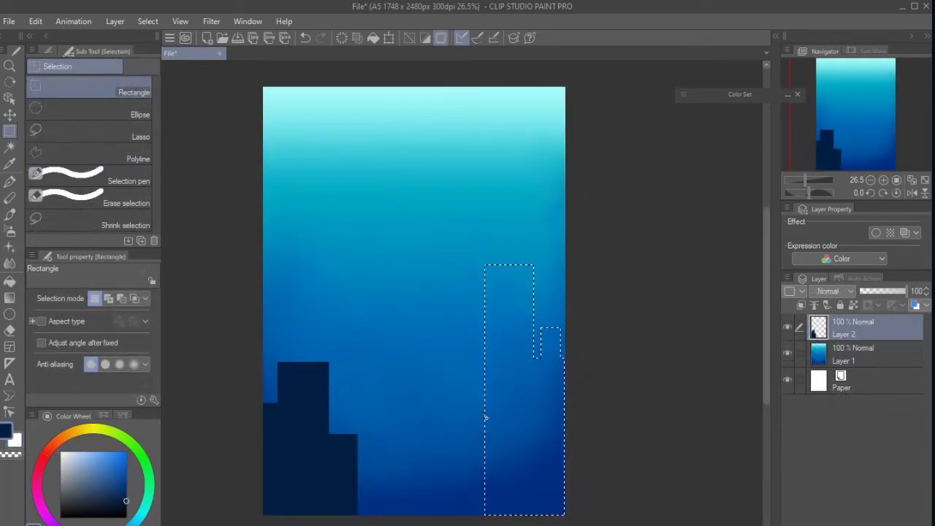
Extend the skyline selection leftward with stepped rectangular buildings and narrow gaps, fill it with dark navy, and deselect
{"action": "left_click_drag", "start_coordinate": [486, 415], "coordinate": [409, 516]}
{"action": "left_click_drag", "start_coordinate": [436, 420], "coordinate": [477, 415]}
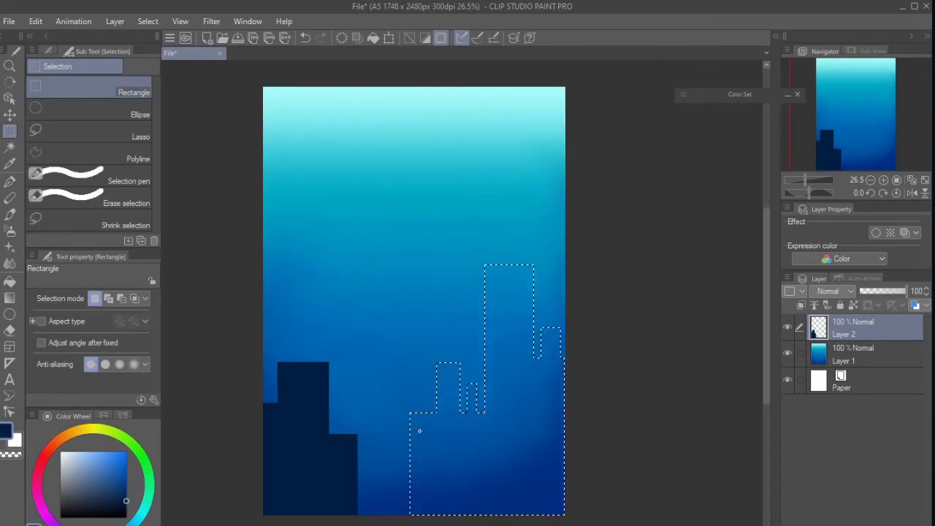
{"action": "left_click_drag", "start_coordinate": [416, 465], "coordinate": [344, 515]}
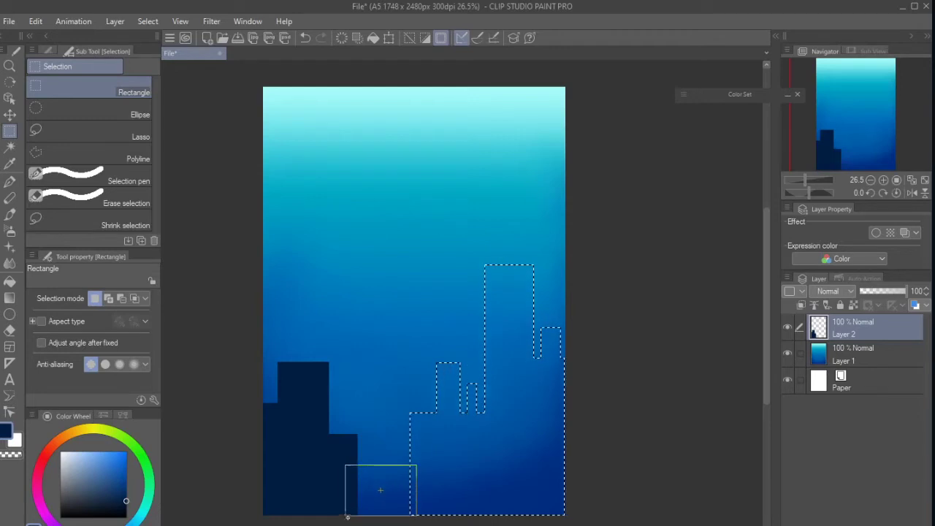
{"action": "left_click_drag", "start_coordinate": [362, 456], "coordinate": [414, 500]}
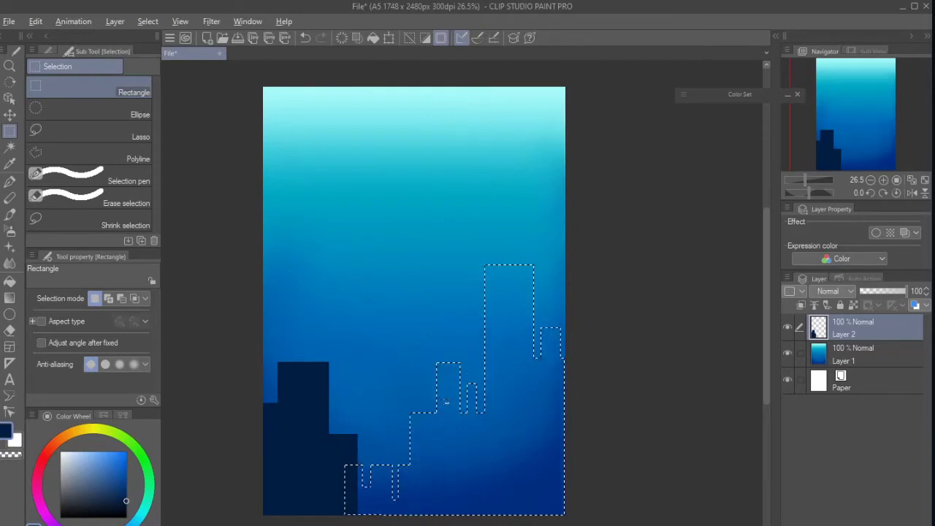
{"action": "key", "text": "alt+BackSpace"}
{"action": "key", "text": "ctrl+d"}
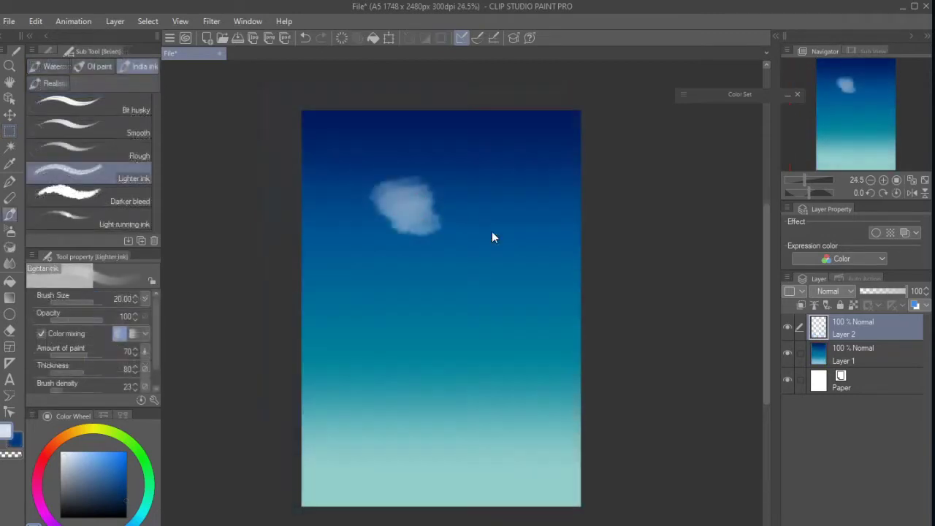
Paint the body of a large pale cloud in the upper sky with the Lighter ink brush
{"action": "mouse_move", "coordinate": [361, 222]}
{"action": "left_mouse_down"}
{"action": "mouse_move", "coordinate": [376, 208]}
{"action": "mouse_move", "coordinate": [511, 235]}
{"action": "left_mouse_up"}
{"action": "mouse_move", "coordinate": [409, 215]}
{"action": "left_mouse_down"}
{"action": "mouse_move", "coordinate": [488, 191]}
{"action": "mouse_move", "coordinate": [502, 235]}
{"action": "mouse_move", "coordinate": [440, 204]}
{"action": "mouse_move", "coordinate": [372, 191]}
{"action": "mouse_move", "coordinate": [414, 189]}
{"action": "mouse_move", "coordinate": [394, 158]}
{"action": "mouse_move", "coordinate": [430, 172]}
{"action": "mouse_move", "coordinate": [352, 239]}
{"action": "mouse_move", "coordinate": [349, 254]}
{"action": "mouse_move", "coordinate": [437, 250]}
{"action": "mouse_move", "coordinate": [511, 269]}
{"action": "mouse_move", "coordinate": [420, 276]}
{"action": "mouse_move", "coordinate": [510, 292]}
{"action": "mouse_move", "coordinate": [339, 299]}
{"action": "mouse_move", "coordinate": [434, 307]}
{"action": "mouse_move", "coordinate": [421, 320]}
{"action": "mouse_move", "coordinate": [495, 301]}
{"action": "mouse_move", "coordinate": [464, 328]}
{"action": "mouse_move", "coordinate": [488, 341]}
{"action": "mouse_move", "coordinate": [517, 309]}
{"action": "mouse_move", "coordinate": [515, 301]}
{"action": "mouse_move", "coordinate": [508, 324]}
{"action": "mouse_move", "coordinate": [509, 291]}
{"action": "left_mouse_up"}
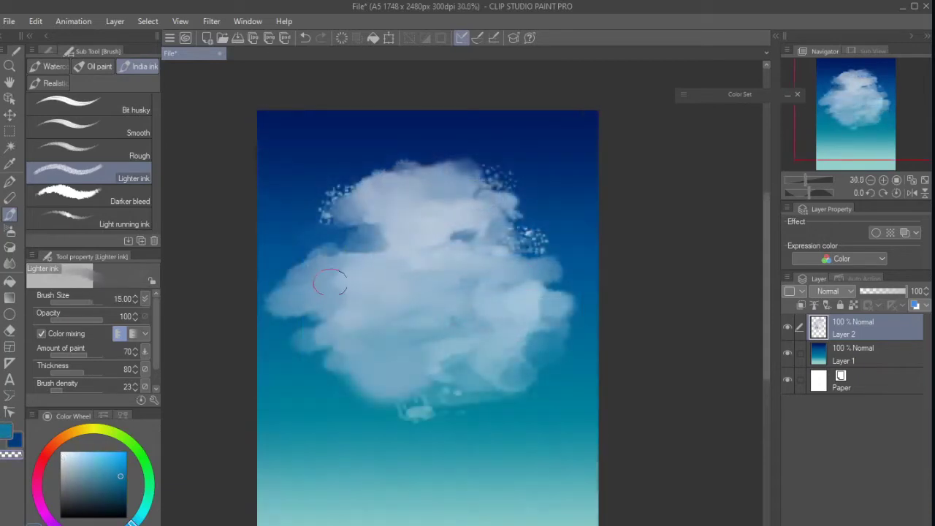
Carve darker, sky-toned gaps into the cloud's left side and middle with the Lighter ink brush, varying the brush size
{"action": "key", "text": "bracketleft"}
{"action": "mouse_move", "coordinate": [330, 282]}
{"action": "left_mouse_down"}
{"action": "mouse_move", "coordinate": [330, 305]}
{"action": "mouse_move", "coordinate": [350, 321]}
{"action": "left_mouse_up"}
{"action": "key", "text": "bracketleft"}
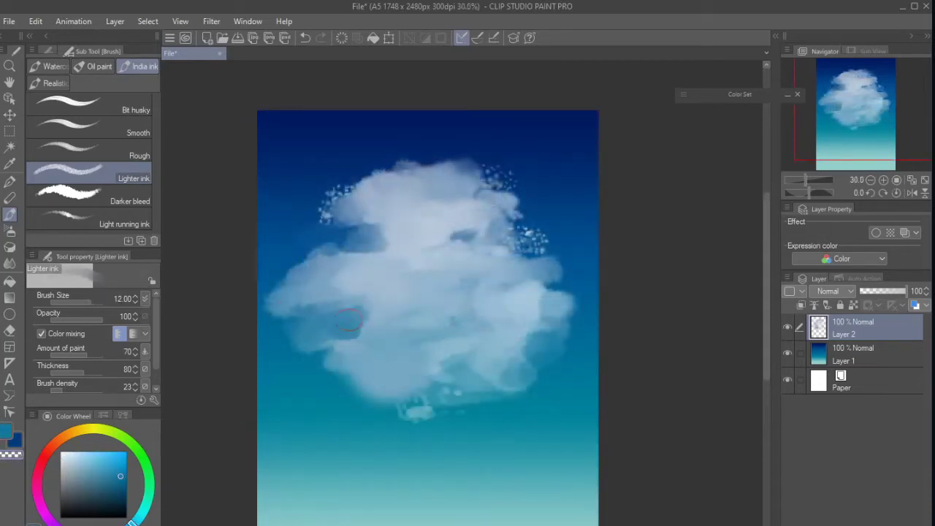
{"action": "key", "text": "bracketleft"}
{"action": "key", "text": "bracketleft"}
{"action": "key", "text": "bracketleft"}
{"action": "key", "text": "bracketleft"}
{"action": "mouse_move", "coordinate": [399, 355]}
{"action": "left_mouse_down"}
{"action": "mouse_move", "coordinate": [455, 321]}
{"action": "mouse_move", "coordinate": [430, 336]}
{"action": "mouse_move", "coordinate": [481, 324]}
{"action": "mouse_move", "coordinate": [392, 350]}
{"action": "mouse_move", "coordinate": [476, 334]}
{"action": "mouse_move", "coordinate": [444, 325]}
{"action": "mouse_move", "coordinate": [454, 304]}
{"action": "mouse_move", "coordinate": [426, 322]}
{"action": "left_mouse_up"}
{"action": "key", "text": "bracketright"}
{"action": "key", "text": "bracketright"}
{"action": "key", "text": "bracketright"}
{"action": "key", "text": "bracketright"}
{"action": "key", "text": "bracketright"}
{"action": "left_click_drag", "start_coordinate": [425, 321], "coordinate": [459, 326]}
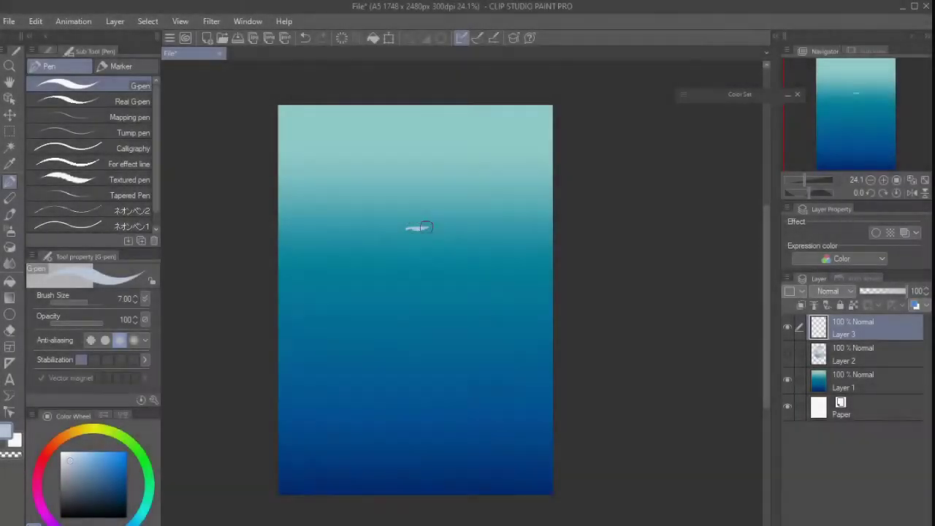
Block in a pale blue-grey cloud silhouette in the canvas's upper right corner on Layer 3 with the G-pen
{"action": "mouse_move", "coordinate": [420, 225]}
{"action": "left_mouse_down"}
{"action": "mouse_move", "coordinate": [450, 212]}
{"action": "mouse_move", "coordinate": [411, 188]}
{"action": "mouse_move", "coordinate": [435, 185]}
{"action": "mouse_move", "coordinate": [434, 199]}
{"action": "mouse_move", "coordinate": [454, 166]}
{"action": "mouse_move", "coordinate": [448, 174]}
{"action": "mouse_move", "coordinate": [450, 141]}
{"action": "mouse_move", "coordinate": [401, 161]}
{"action": "mouse_move", "coordinate": [422, 133]}
{"action": "mouse_move", "coordinate": [507, 126]}
{"action": "mouse_move", "coordinate": [475, 110]}
{"action": "mouse_move", "coordinate": [527, 109]}
{"action": "mouse_move", "coordinate": [468, 106]}
{"action": "mouse_move", "coordinate": [555, 110]}
{"action": "mouse_move", "coordinate": [518, 121]}
{"action": "mouse_move", "coordinate": [503, 141]}
{"action": "mouse_move", "coordinate": [541, 148]}
{"action": "mouse_move", "coordinate": [487, 181]}
{"action": "mouse_move", "coordinate": [564, 176]}
{"action": "mouse_move", "coordinate": [529, 147]}
{"action": "mouse_move", "coordinate": [559, 185]}
{"action": "mouse_move", "coordinate": [436, 185]}
{"action": "mouse_move", "coordinate": [453, 203]}
{"action": "mouse_move", "coordinate": [486, 209]}
{"action": "mouse_move", "coordinate": [524, 198]}
{"action": "mouse_move", "coordinate": [430, 230]}
{"action": "mouse_move", "coordinate": [548, 218]}
{"action": "mouse_move", "coordinate": [504, 212]}
{"action": "left_mouse_up"}
Dab white highlights along the cloud's left edge and inside its body with the G-pen, reducing the brush size from 12 to 6
{"action": "key", "text": "x"}
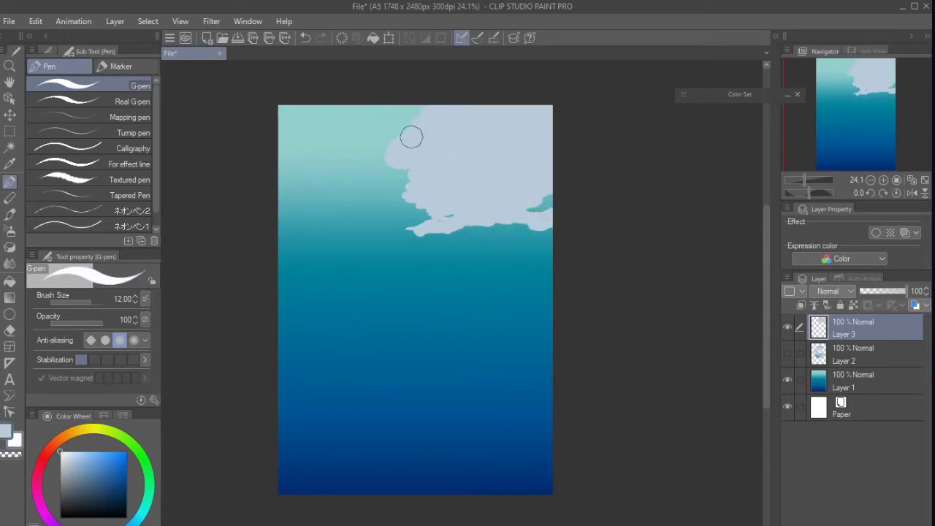
{"action": "mouse_move", "coordinate": [410, 192]}
{"action": "left_mouse_down"}
{"action": "mouse_move", "coordinate": [409, 171]}
{"action": "mouse_move", "coordinate": [392, 150]}
{"action": "mouse_move", "coordinate": [419, 115]}
{"action": "mouse_move", "coordinate": [435, 122]}
{"action": "left_mouse_up"}
{"action": "key", "text": "bracketleft"}
{"action": "key", "text": "bracketleft"}
{"action": "key", "text": "bracketleft"}
{"action": "key", "text": "bracketleft"}
{"action": "key", "text": "bracketleft"}
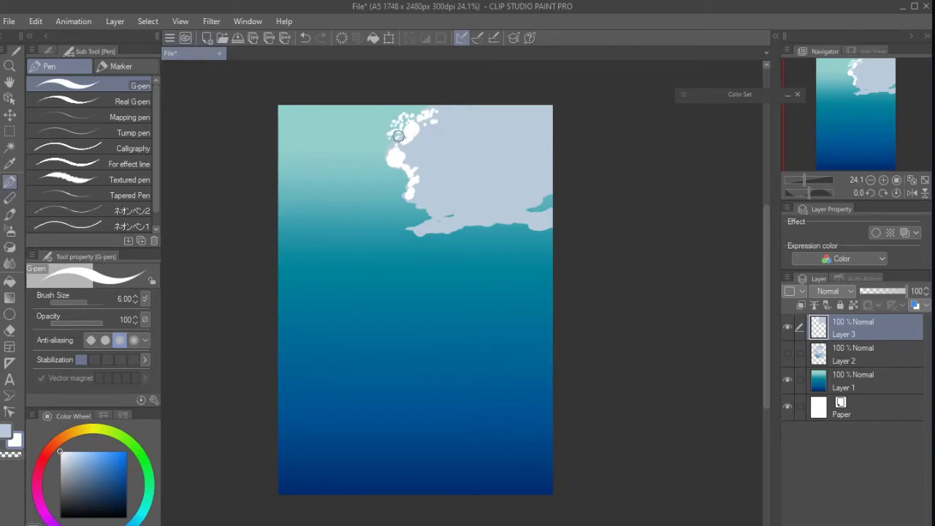
{"action": "key", "text": "bracketleft"}
{"action": "key", "text": "bracketright"}
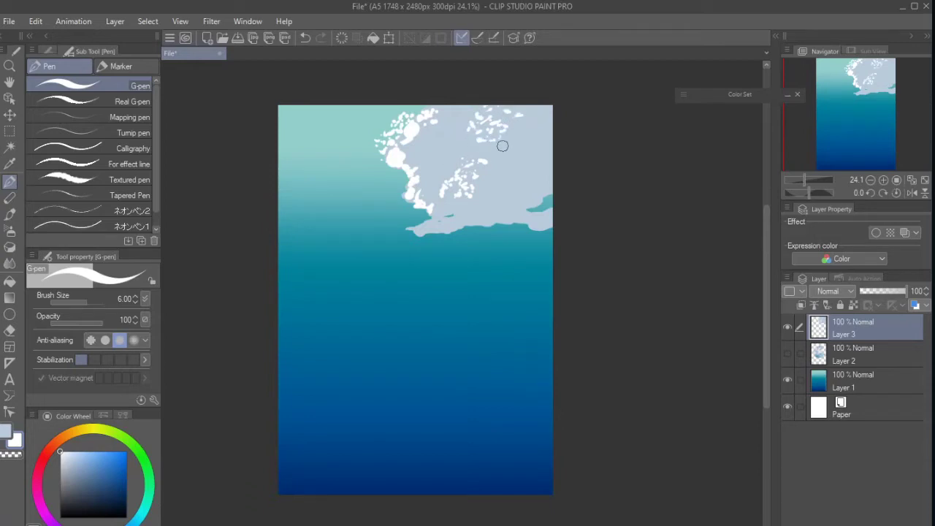
Soften the upper right white dots with the Soft airbrush, and add white puffs inside the left edge with the Hard airbrush at size 6
{"action": "key", "text": "b"}
{"action": "key", "text": "b"}
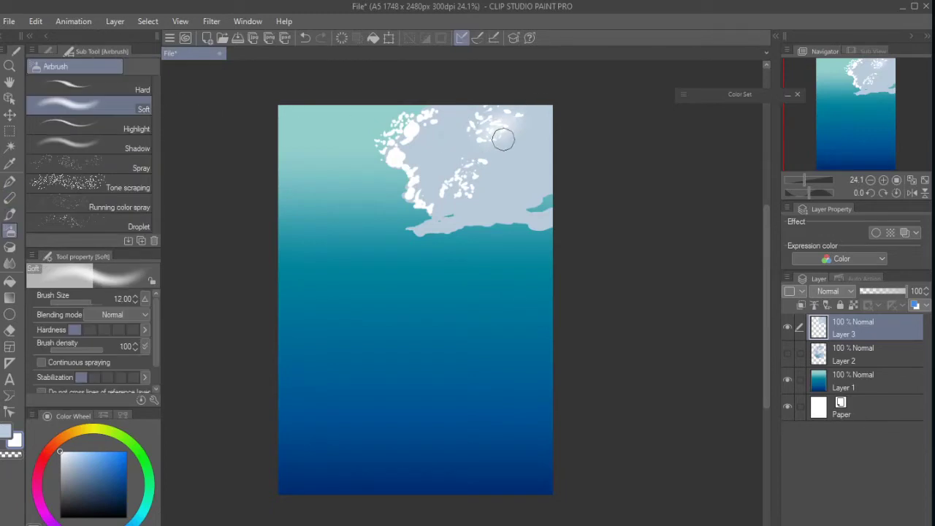
{"action": "left_click", "coordinate": [132, 94]}
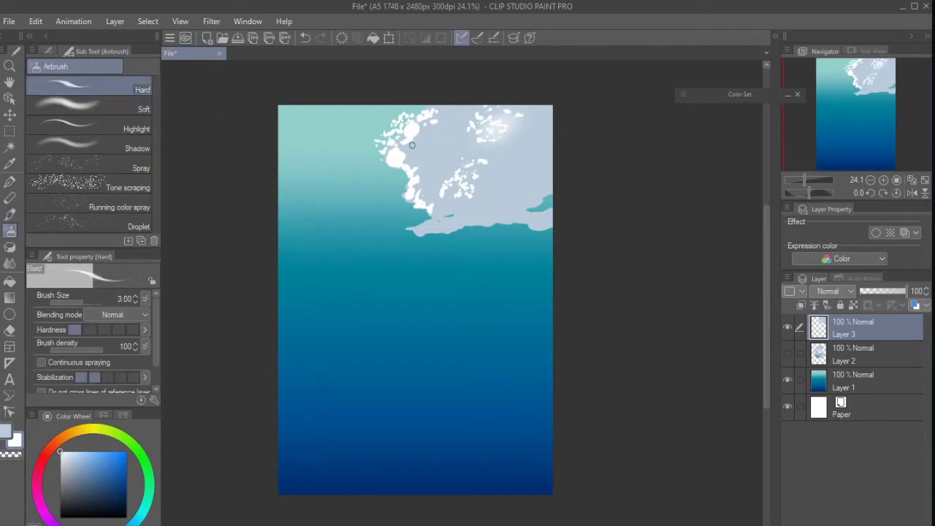
{"action": "key", "text": "bracketright"}
{"action": "key", "text": "bracketright"}
{"action": "key", "text": "bracketright"}
{"action": "mouse_move", "coordinate": [415, 154]}
{"action": "left_mouse_down"}
{"action": "mouse_move", "coordinate": [422, 142]}
{"action": "mouse_move", "coordinate": [430, 151]}
{"action": "mouse_move", "coordinate": [441, 142]}
{"action": "left_mouse_up"}
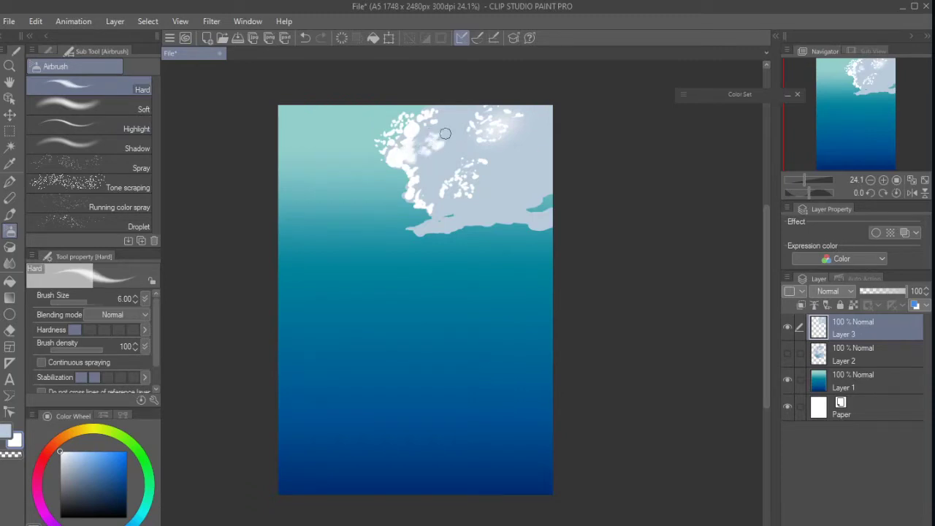
Blend broader white highlights inside the cloud's upper left edge with the Hard airbrush at size 20
{"action": "key", "text": "bracketright"}
{"action": "key", "text": "bracketright"}
{"action": "key", "text": "bracketright"}
{"action": "key", "text": "bracketright"}
{"action": "key", "text": "bracketright"}
{"action": "key", "text": "bracketright"}
{"action": "key", "text": "bracketright"}
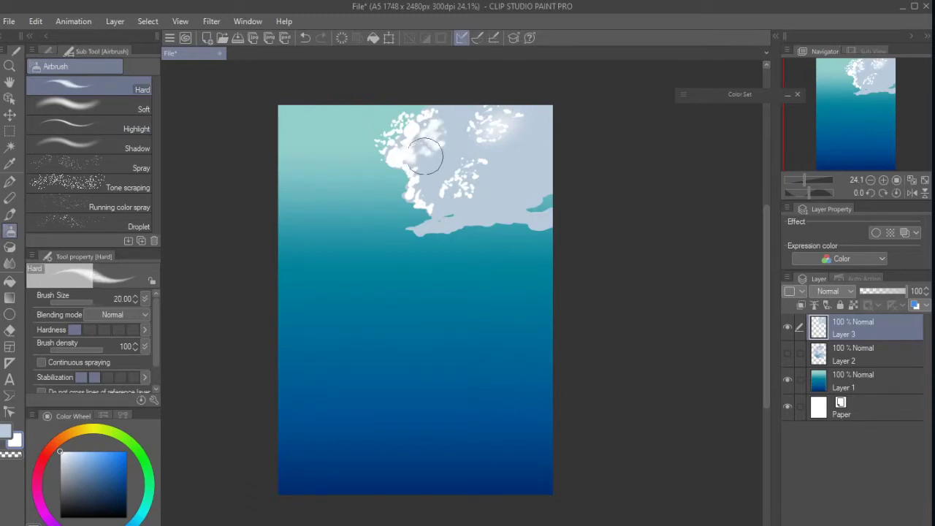
{"action": "left_click_drag", "start_coordinate": [426, 155], "coordinate": [432, 167]}
Brighten the cloud's lower left tail with white Hard airbrush strokes at sizes 7 to 10
{"action": "key", "text": "bracketleft"}
{"action": "key", "text": "bracketleft"}
{"action": "key", "text": "bracketleft"}
{"action": "key", "text": "bracketleft"}
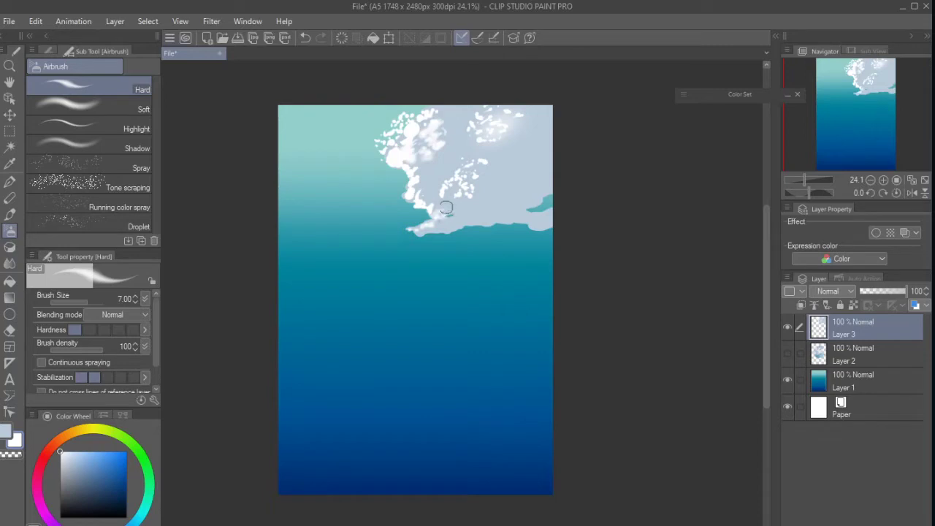
{"action": "key", "text": "bracketright"}
{"action": "key", "text": "bracketright"}
{"action": "key", "text": "bracketright"}
{"action": "mouse_move", "coordinate": [441, 203]}
{"action": "left_mouse_down"}
{"action": "mouse_move", "coordinate": [425, 228]}
{"action": "mouse_move", "coordinate": [463, 206]}
{"action": "mouse_move", "coordinate": [441, 211]}
{"action": "mouse_move", "coordinate": [471, 217]}
{"action": "left_mouse_up"}
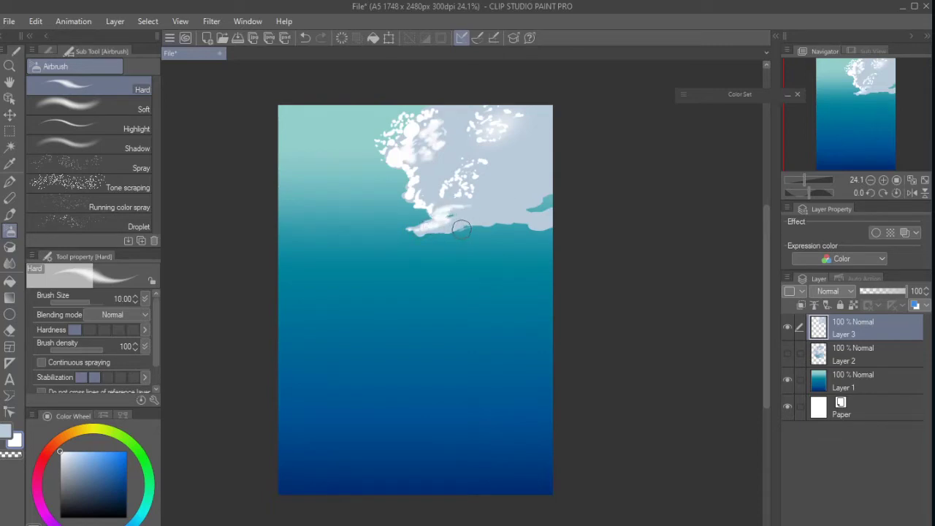
Toggle Layer 3's visibility off and on, add a layer mask to it, and make the mask active
{"action": "left_click", "coordinate": [789, 328]}
{"action": "left_click", "coordinate": [789, 328]}
{"action": "left_click", "coordinate": [854, 305]}
{"action": "left_click", "coordinate": [867, 306]}
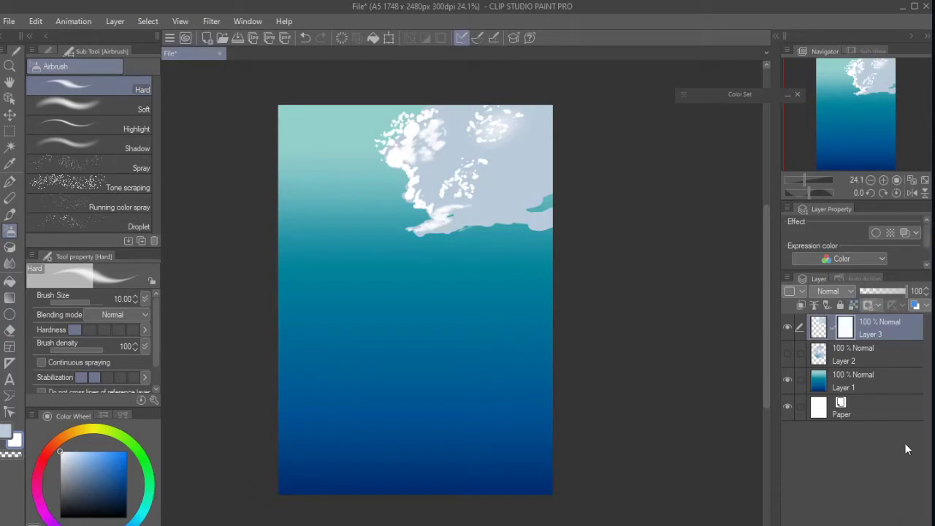
{"action": "left_click", "coordinate": [847, 331]}
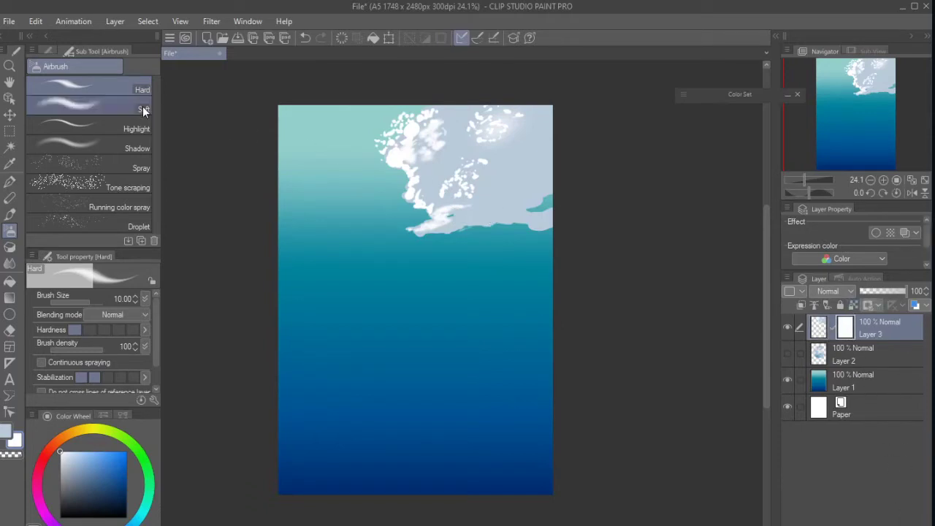
Fade the cloud's bottom edge on the mask with the Lighter ink brush in transparent colour, at about size 25
{"action": "key", "text": "b"}
{"action": "key", "text": "b"}
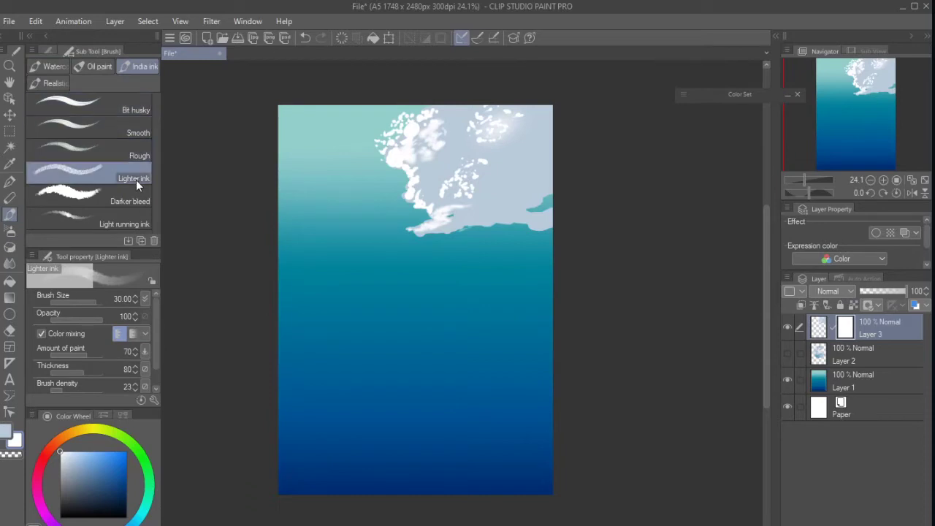
{"action": "left_click", "coordinate": [10, 456]}
{"action": "mouse_move", "coordinate": [467, 219]}
{"action": "left_mouse_down"}
{"action": "mouse_move", "coordinate": [514, 231]}
{"action": "mouse_move", "coordinate": [429, 247]}
{"action": "mouse_move", "coordinate": [511, 229]}
{"action": "left_mouse_up"}
{"action": "key", "text": "bracketleft"}
{"action": "key", "text": "bracketleft"}
{"action": "key", "text": "bracketleft"}
{"action": "key", "text": "bracketright"}
{"action": "key", "text": "bracketright"}
{"action": "key", "text": "bracketright"}
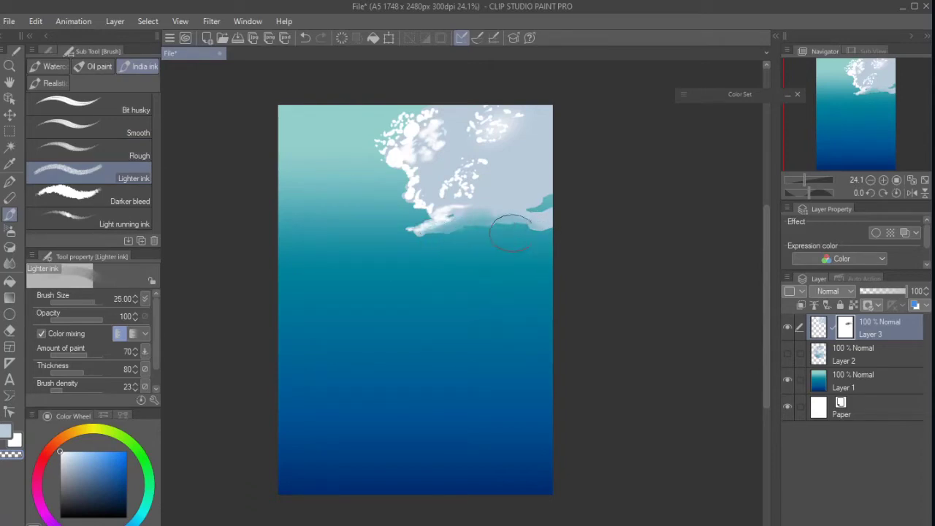
Carve wispy gaps into the right part of the cloud on the mask with a smaller Lighter ink brush, down to size 8
{"action": "key", "text": "bracketleft"}
{"action": "key", "text": "bracketleft"}
{"action": "key", "text": "bracketleft"}
{"action": "key", "text": "bracketleft"}
{"action": "key", "text": "bracketleft"}
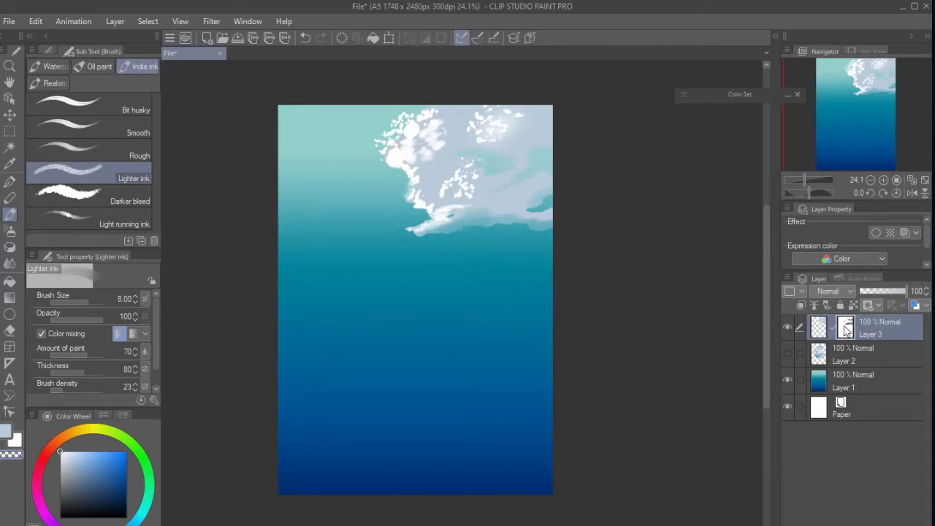
Return to Layer 3's artwork and add white puffs in the cloud's upper middle with the Hard airbrush at sizes 15 to 12
{"action": "left_click", "coordinate": [821, 333]}
{"action": "left_click", "coordinate": [416, 144], "text": "alt"}
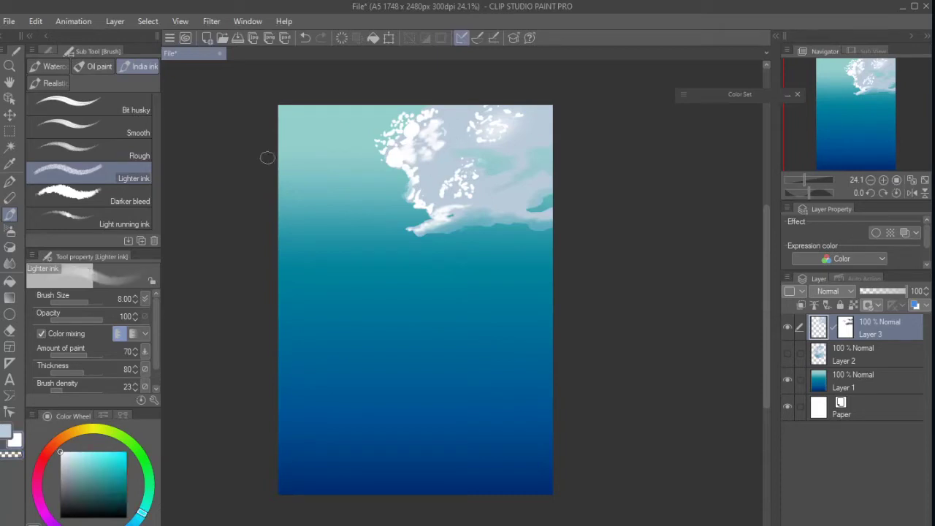
{"action": "key", "text": "b"}
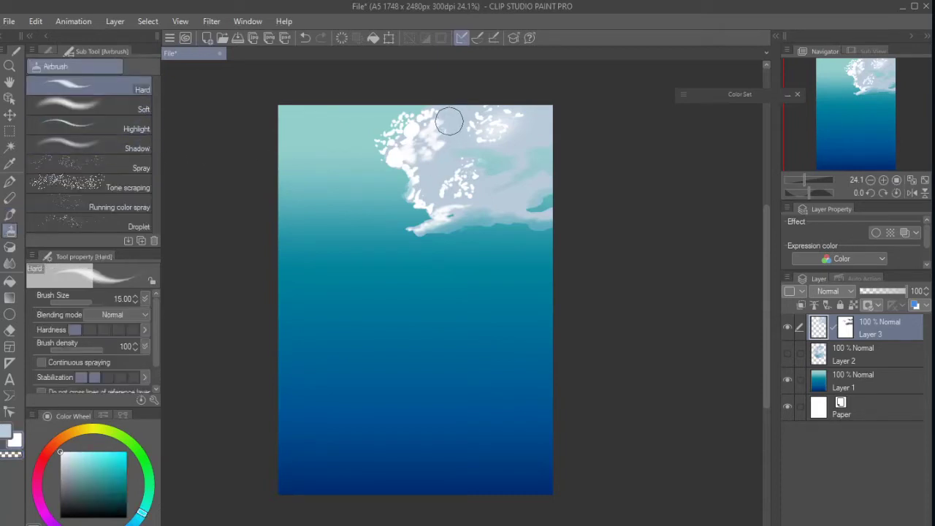
{"action": "mouse_move", "coordinate": [454, 123]}
{"action": "left_mouse_down"}
{"action": "mouse_move", "coordinate": [445, 129]}
{"action": "mouse_move", "coordinate": [455, 132]}
{"action": "mouse_move", "coordinate": [455, 163]}
{"action": "left_mouse_up"}
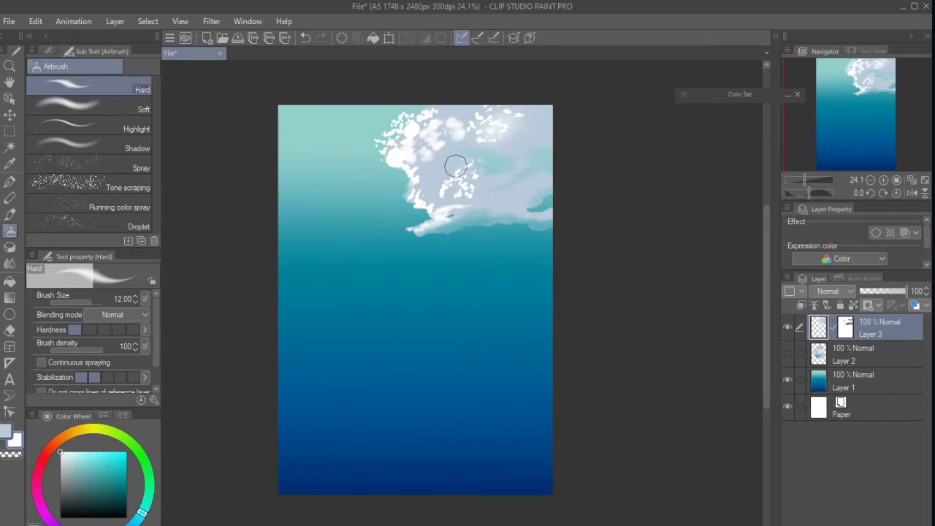
Add small white highlight dabs to the cloud's centre and right side with the Hard airbrush reduced to size 5
{"action": "key", "text": "bracketleft"}
{"action": "key", "text": "bracketleft"}
{"action": "key", "text": "bracketleft"}
{"action": "key", "text": "bracketleft"}
{"action": "key", "text": "bracketleft"}
{"action": "key", "text": "bracketleft"}
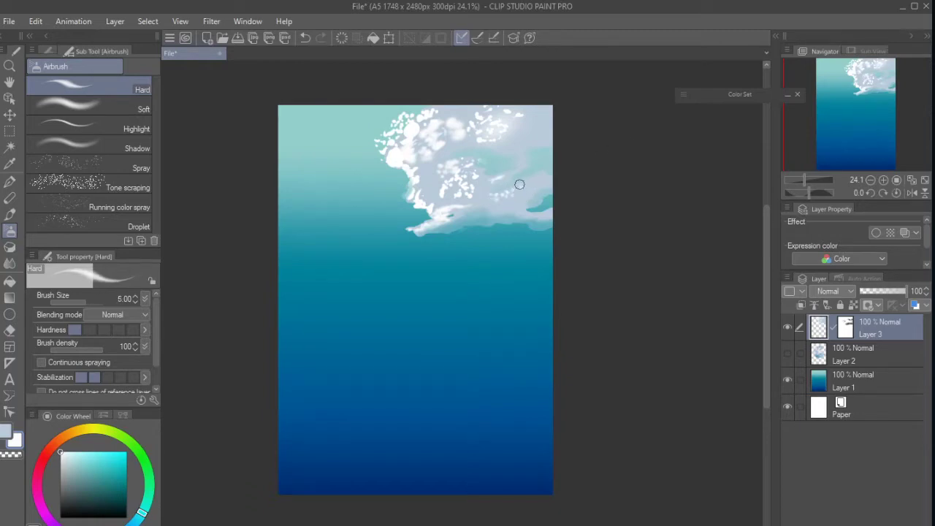
Add larger white puffs to the cloud's upper-left part with the Hard airbrush at size 8
{"action": "key", "text": "bracketright"}
{"action": "key", "text": "bracketright"}
{"action": "key", "text": "bracketright"}
{"action": "left_click_drag", "start_coordinate": [503, 164], "coordinate": [502, 169]}
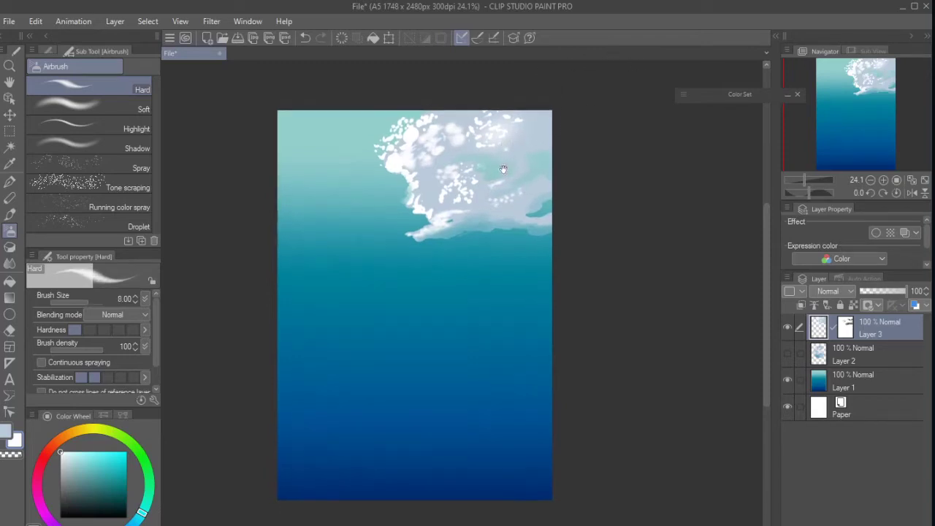
Sample the teal sky colour and trim the right cloud's lower edge with the Hard airbrush at size 6
{"action": "left_click", "coordinate": [459, 226], "text": "alt"}
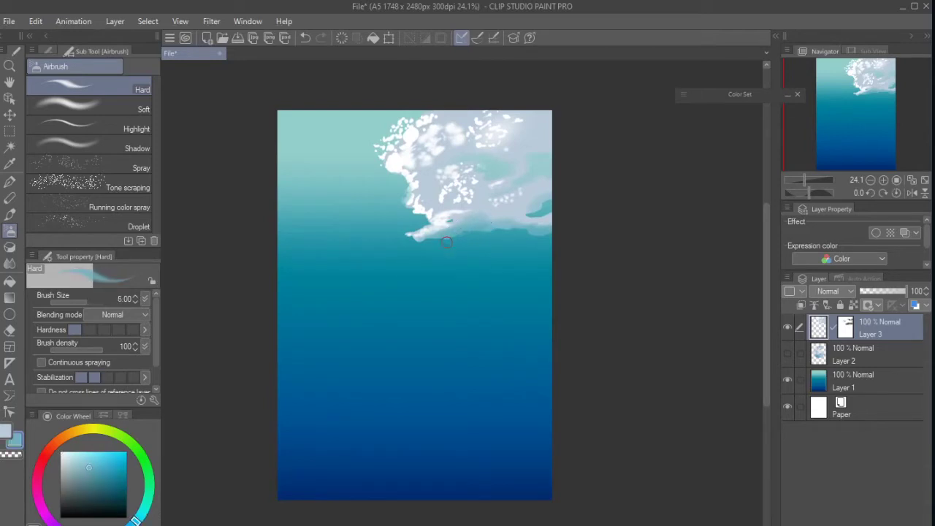
{"action": "mouse_move", "coordinate": [447, 244]}
{"action": "left_mouse_down"}
{"action": "mouse_move", "coordinate": [483, 219]}
{"action": "mouse_move", "coordinate": [539, 218]}
{"action": "mouse_move", "coordinate": [486, 227]}
{"action": "mouse_move", "coordinate": [447, 214]}
{"action": "left_mouse_up"}
{"action": "key", "text": "bracketleft"}
{"action": "key", "text": "bracketleft"}
{"action": "key", "text": "bracketleft"}
Sample the cloud's pale blue-grey and paint a second lumpy cloud base at the canvas's left edge with the G-pen at size 12
{"action": "left_click", "coordinate": [427, 183], "text": "alt"}
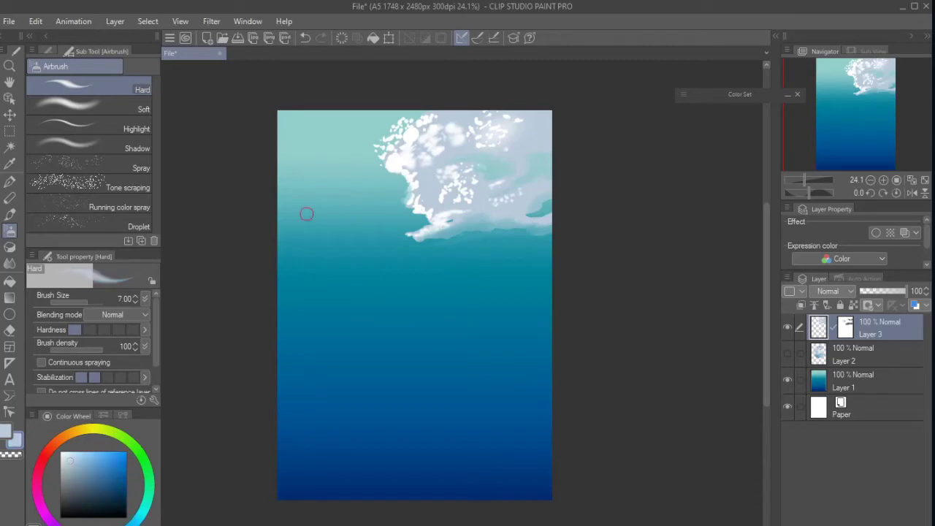
{"action": "mouse_move", "coordinate": [309, 213]}
{"action": "left_mouse_down"}
{"action": "mouse_move", "coordinate": [331, 224]}
{"action": "mouse_move", "coordinate": [275, 227]}
{"action": "mouse_move", "coordinate": [328, 219]}
{"action": "mouse_move", "coordinate": [284, 216]}
{"action": "mouse_move", "coordinate": [266, 177]}
{"action": "mouse_move", "coordinate": [296, 184]}
{"action": "mouse_move", "coordinate": [300, 203]}
{"action": "mouse_move", "coordinate": [264, 174]}
{"action": "mouse_move", "coordinate": [291, 165]}
{"action": "mouse_move", "coordinate": [266, 158]}
{"action": "mouse_move", "coordinate": [274, 223]}
{"action": "mouse_move", "coordinate": [305, 241]}
{"action": "mouse_move", "coordinate": [243, 257]}
{"action": "mouse_move", "coordinate": [267, 252]}
{"action": "mouse_move", "coordinate": [293, 287]}
{"action": "mouse_move", "coordinate": [287, 264]}
{"action": "mouse_move", "coordinate": [302, 257]}
{"action": "mouse_move", "coordinate": [267, 288]}
{"action": "mouse_move", "coordinate": [291, 256]}
{"action": "mouse_move", "coordinate": [326, 257]}
{"action": "mouse_move", "coordinate": [325, 241]}
{"action": "mouse_move", "coordinate": [365, 256]}
{"action": "mouse_move", "coordinate": [351, 238]}
{"action": "mouse_move", "coordinate": [357, 246]}
{"action": "mouse_move", "coordinate": [362, 235]}
{"action": "mouse_move", "coordinate": [367, 242]}
{"action": "mouse_move", "coordinate": [352, 229]}
{"action": "mouse_move", "coordinate": [330, 232]}
{"action": "mouse_move", "coordinate": [338, 228]}
{"action": "mouse_move", "coordinate": [317, 205]}
{"action": "mouse_move", "coordinate": [335, 197]}
{"action": "mouse_move", "coordinate": [344, 209]}
{"action": "mouse_move", "coordinate": [355, 208]}
{"action": "mouse_move", "coordinate": [341, 199]}
{"action": "mouse_move", "coordinate": [367, 208]}
{"action": "mouse_move", "coordinate": [375, 228]}
{"action": "mouse_move", "coordinate": [322, 201]}
{"action": "left_mouse_up"}
{"action": "key", "text": "p"}
{"action": "key", "text": "bracketright"}
{"action": "key", "text": "bracketright"}
{"action": "key", "text": "bracketright"}
{"action": "key", "text": "bracketright"}
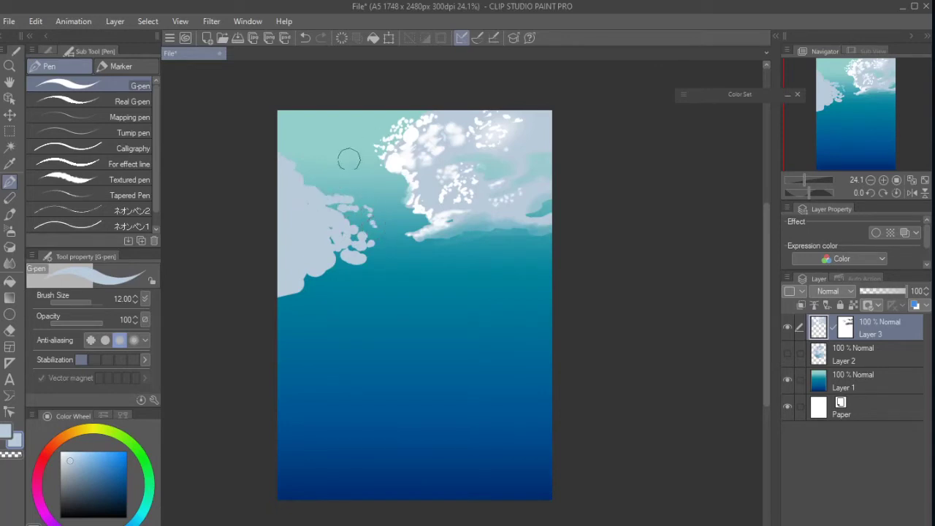
Sample white and dab highlights along the left cloud's upper edge with the G-pen, reducing the size from 12 to 2.5
{"action": "left_click", "coordinate": [407, 150], "text": "alt"}
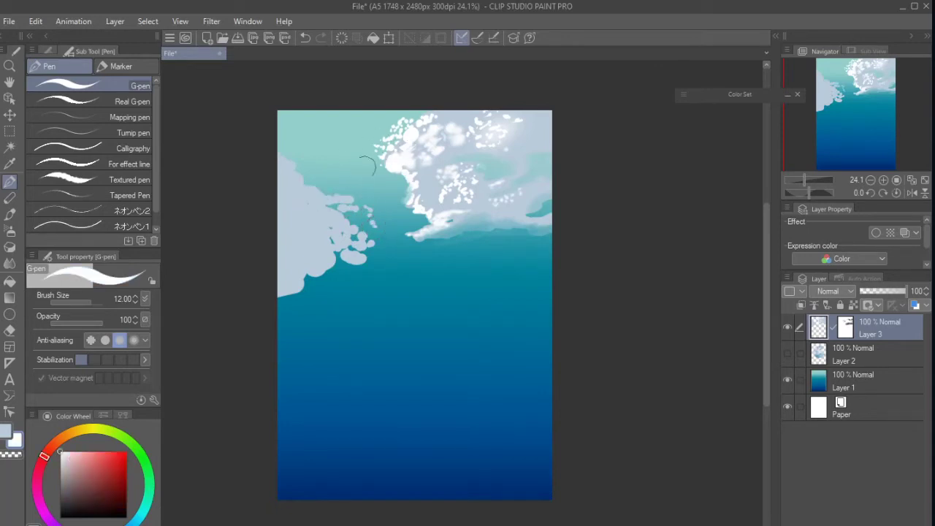
{"action": "left_click", "coordinate": [281, 160]}
{"action": "key", "text": "bracketleft"}
{"action": "mouse_move", "coordinate": [290, 170]}
{"action": "left_mouse_down"}
{"action": "mouse_move", "coordinate": [322, 192]}
{"action": "mouse_move", "coordinate": [295, 195]}
{"action": "mouse_move", "coordinate": [320, 196]}
{"action": "mouse_move", "coordinate": [314, 212]}
{"action": "mouse_move", "coordinate": [341, 201]}
{"action": "left_mouse_up"}
{"action": "key", "text": "bracketleft"}
{"action": "key", "text": "bracketleft"}
{"action": "key", "text": "bracketleft"}
{"action": "key", "text": "bracketleft"}
{"action": "key", "text": "bracketleft"}
{"action": "key", "text": "bracketleft"}
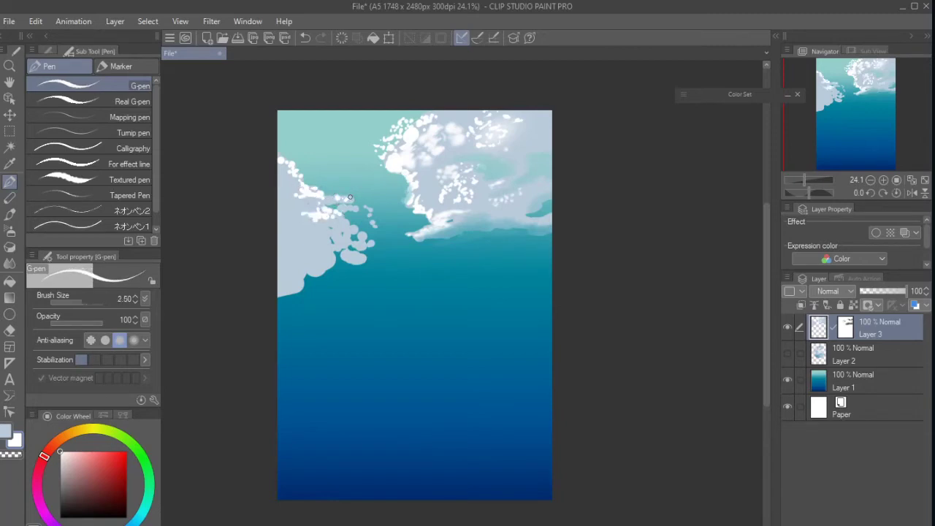
Add white dots to the left cloud's right-hand clumps with the G-pen at sizes 4 to 7
{"action": "key", "text": "bracketright"}
{"action": "key", "text": "bracketright"}
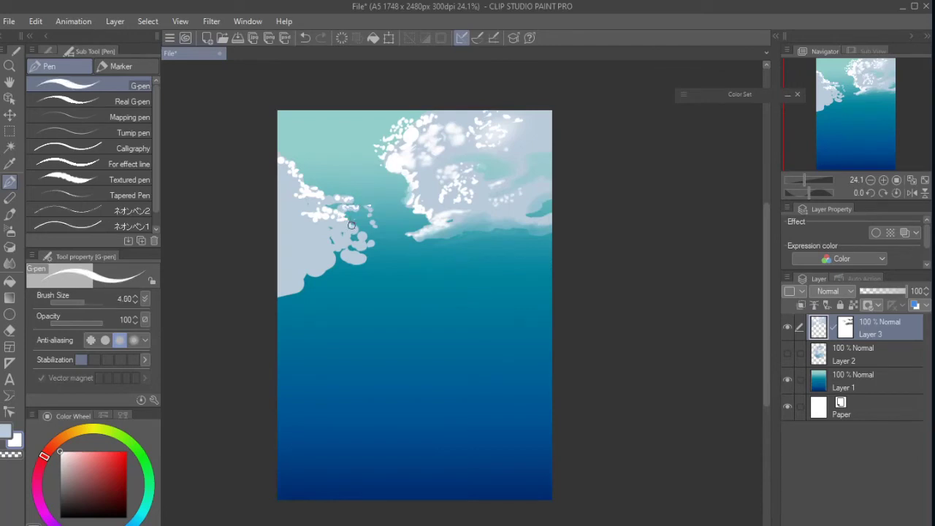
{"action": "key", "text": "bracketright"}
{"action": "key", "text": "bracketright"}
Build up soft white puffs across the left cloud's right-hand clumps with the Hard airbrush at sizes 4 to 7
{"action": "key", "text": "b"}
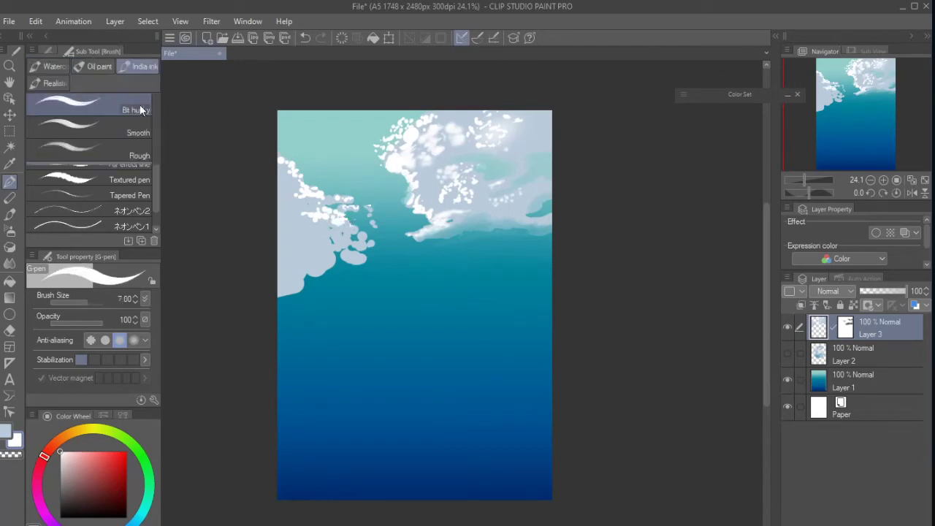
{"action": "key", "text": "b"}
{"action": "key", "text": "bracketleft"}
{"action": "key", "text": "bracketleft"}
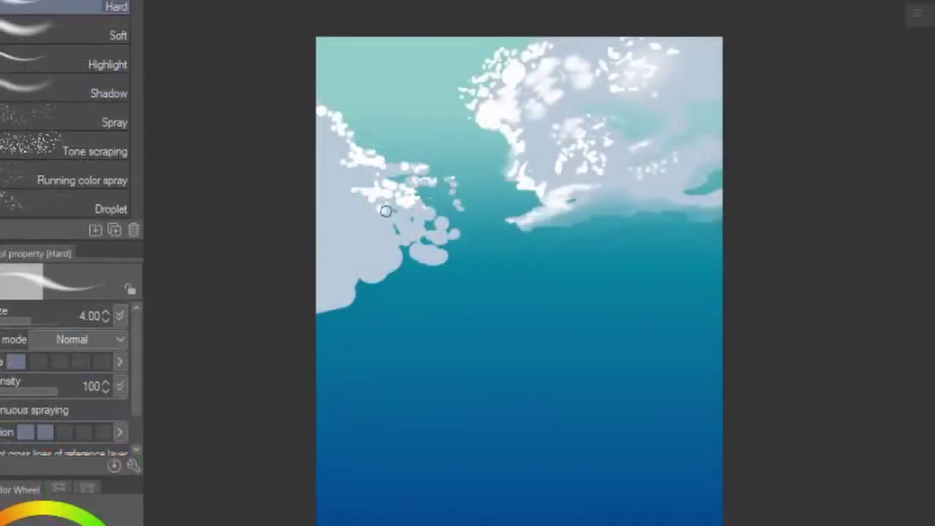
{"action": "key", "text": "bracketright"}
{"action": "key", "text": "bracketright"}
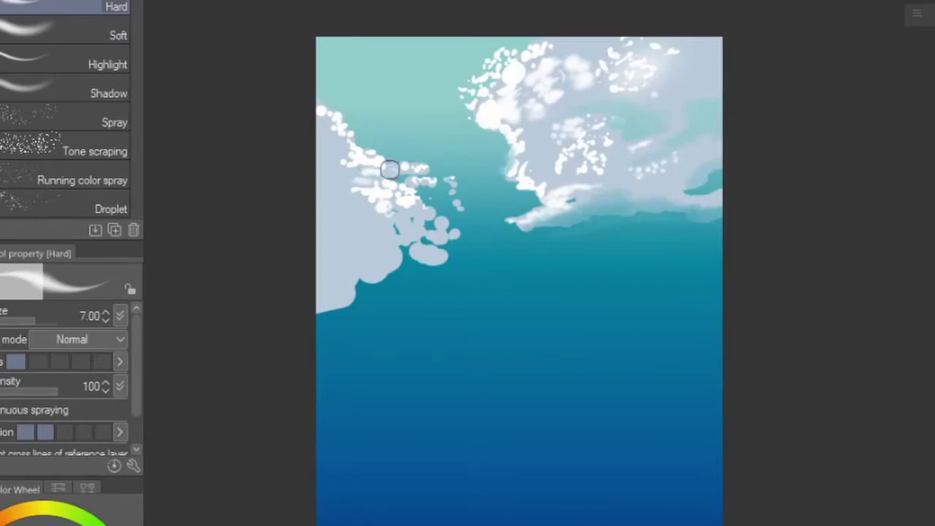
{"action": "key", "text": "bracketright"}
{"action": "mouse_move", "coordinate": [405, 214]}
{"action": "left_mouse_down"}
{"action": "mouse_move", "coordinate": [428, 211]}
{"action": "mouse_move", "coordinate": [417, 208]}
{"action": "left_mouse_up"}
{"action": "key", "text": "bracketleft"}
{"action": "key", "text": "bracketleft"}
{"action": "key", "text": "bracketleft"}
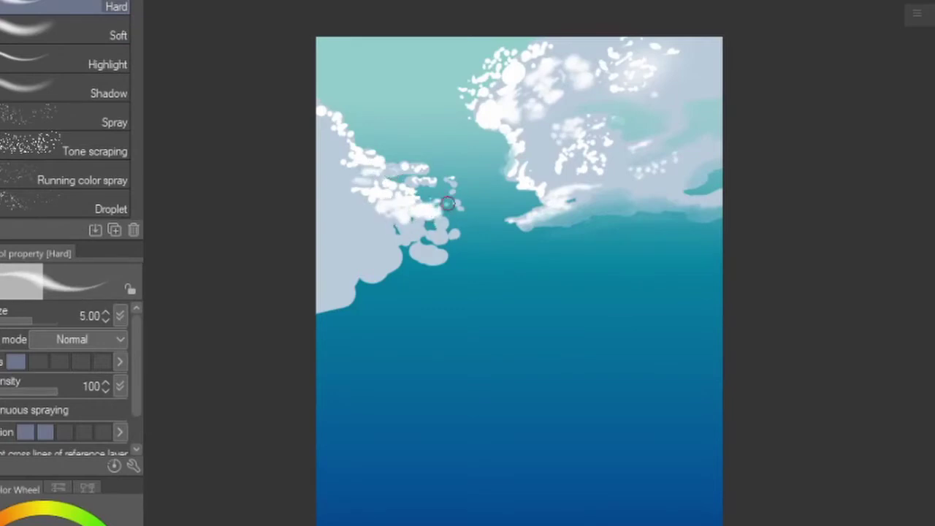
Draw thin white wisps at the left cloud's right tip with the Hard airbrush at size 3
{"action": "key", "text": "bracketleft"}
{"action": "key", "text": "bracketleft"}
{"action": "mouse_move", "coordinate": [479, 217]}
{"action": "left_mouse_down"}
{"action": "mouse_move", "coordinate": [447, 220]}
{"action": "mouse_move", "coordinate": [456, 213]}
{"action": "left_mouse_up"}
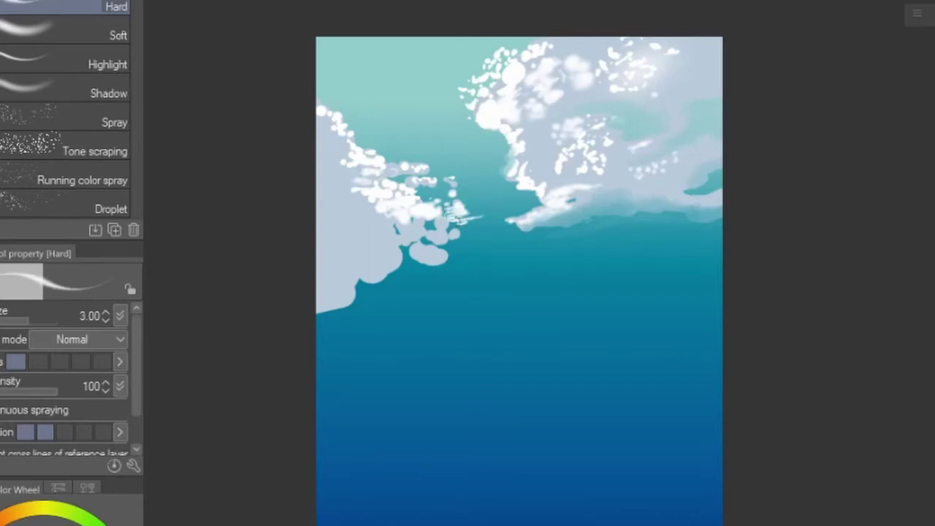
Dab white highlights onto the left cloud's lower clumps with the Hard airbrush at sizes 4 to 7
{"action": "key", "text": "bracketright"}
{"action": "key", "text": "bracketright"}
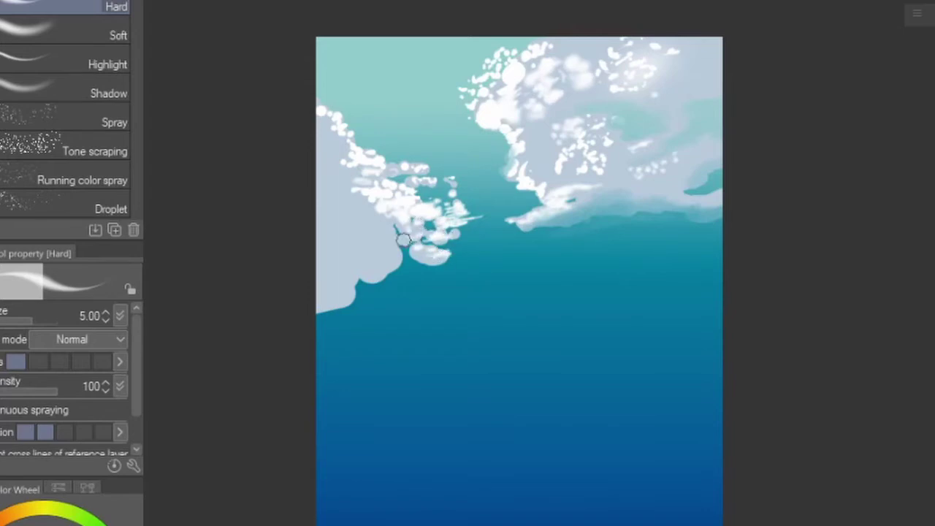
{"action": "key", "text": "bracketright"}
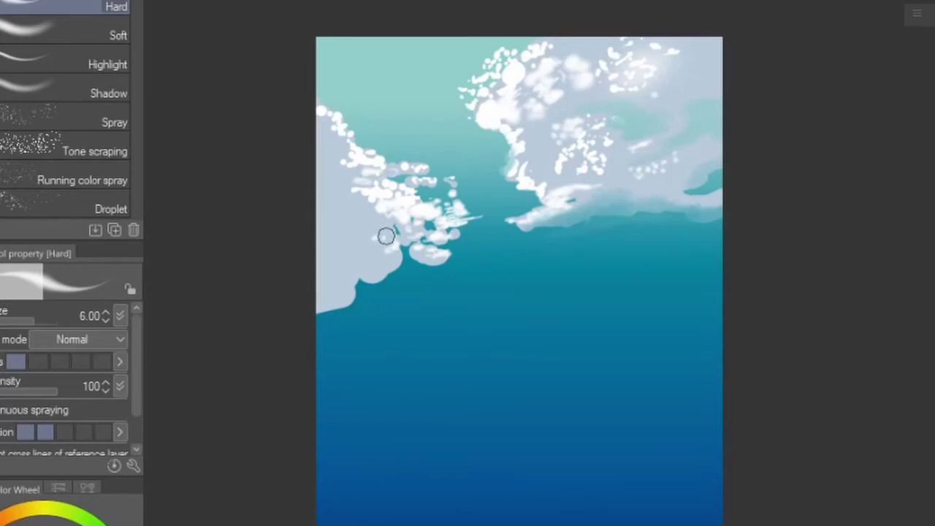
{"action": "key", "text": "bracketleft"}
{"action": "key", "text": "bracketleft"}
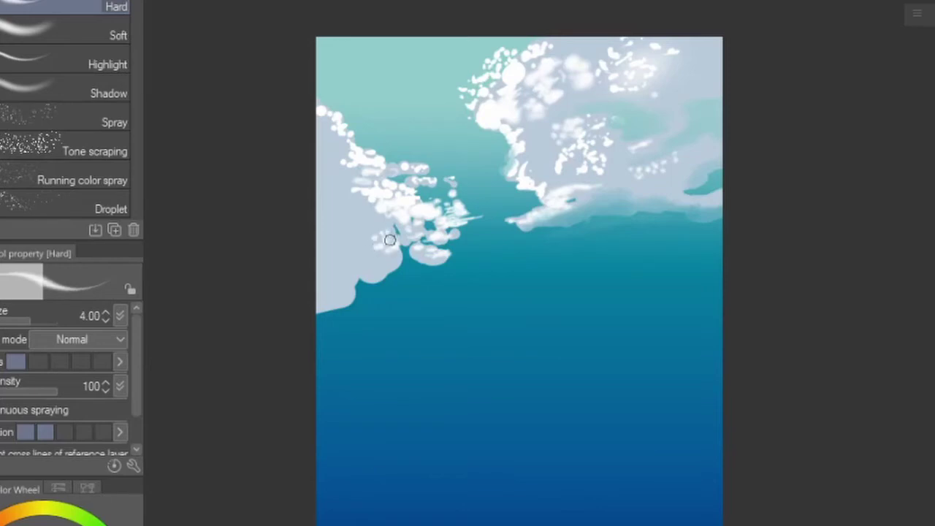
{"action": "key", "text": "bracketright"}
{"action": "key", "text": "bracketright"}
{"action": "key", "text": "bracketright"}
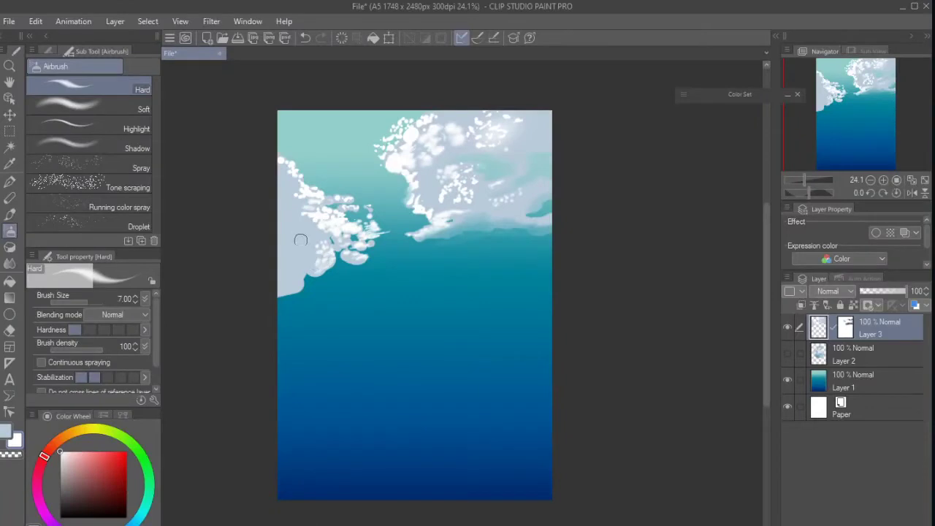
Sample the left cloud's base colour, darken it to grey and shade the cloud's lower left with the Hard airbrush at size 15
{"action": "left_click", "coordinate": [300, 229], "text": "alt"}
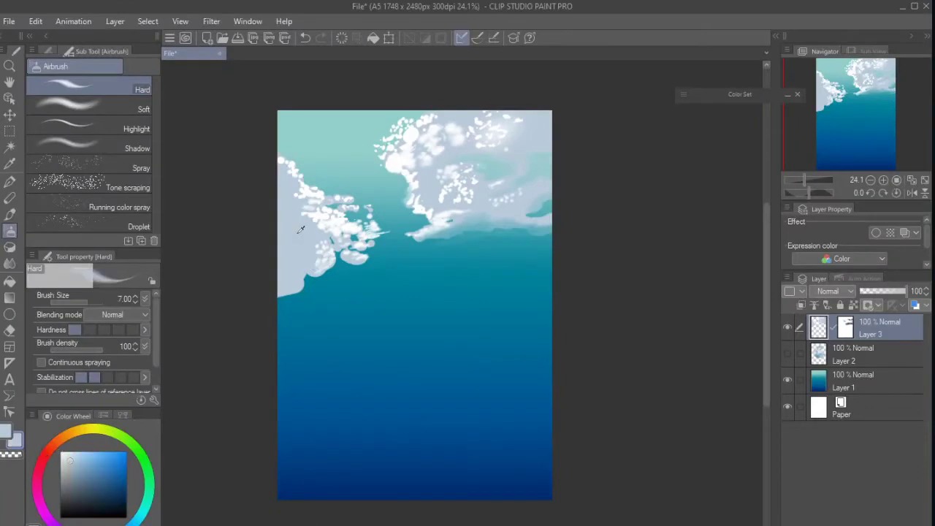
{"action": "left_click_drag", "start_coordinate": [83, 454], "coordinate": [70, 473]}
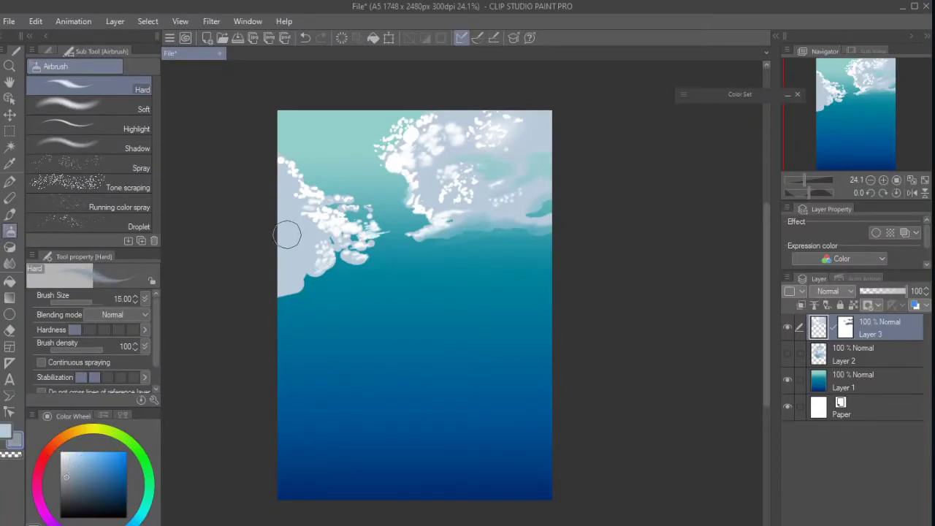
{"action": "key", "text": "period"}
{"action": "mouse_move", "coordinate": [287, 239]}
{"action": "left_mouse_down"}
{"action": "mouse_move", "coordinate": [289, 280]}
{"action": "mouse_move", "coordinate": [277, 299]}
{"action": "mouse_move", "coordinate": [306, 294]}
{"action": "mouse_move", "coordinate": [273, 304]}
{"action": "mouse_move", "coordinate": [322, 285]}
{"action": "left_mouse_up"}
Blend the left cloud's grey shading and edges with the Lighter ink brush at size 17, sampling nearby sky and cloud colours
{"action": "left_click", "coordinate": [303, 289], "text": "alt"}
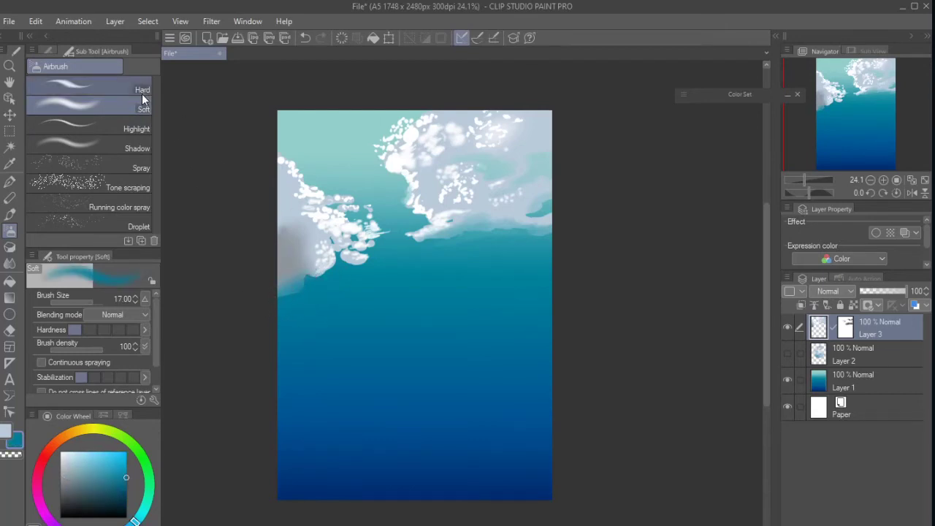
{"action": "key", "text": "b"}
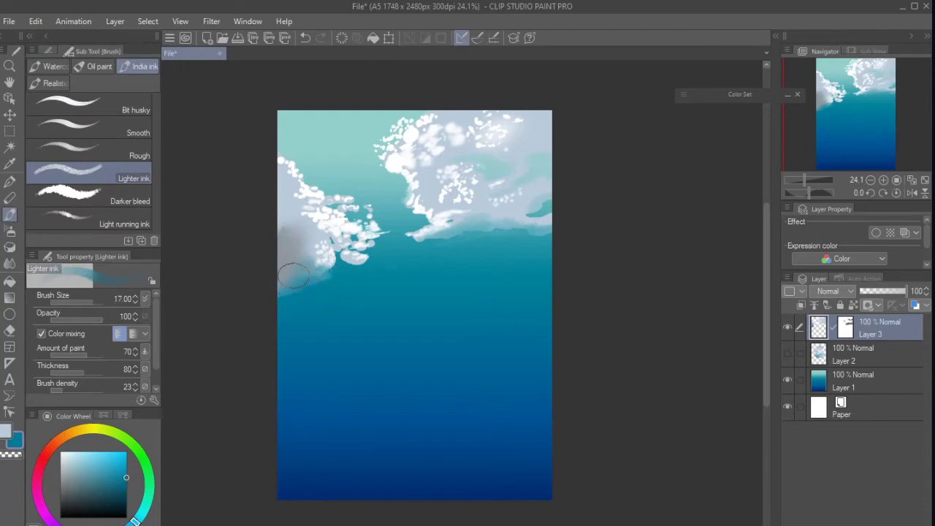
{"action": "left_click", "coordinate": [301, 246], "text": "alt"}
{"action": "left_click", "coordinate": [310, 244], "text": "alt"}
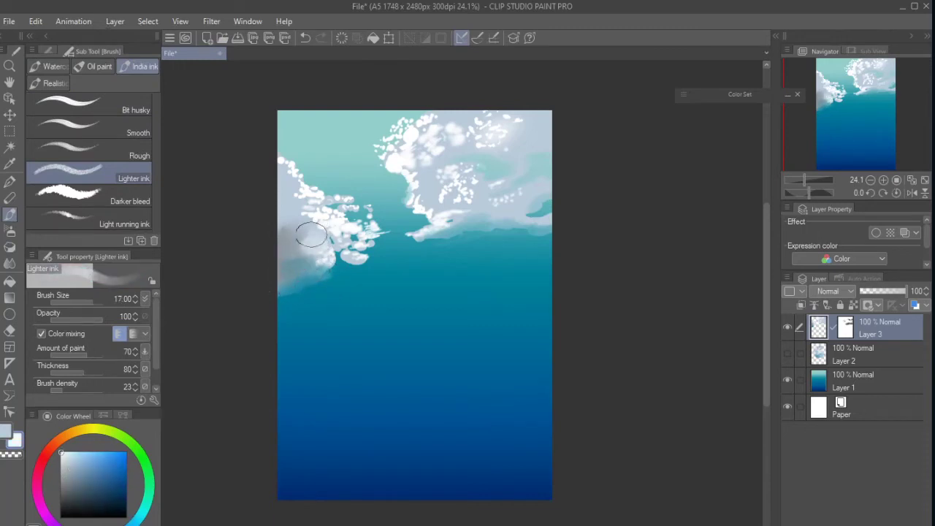
{"action": "left_click", "coordinate": [289, 191], "text": "alt"}
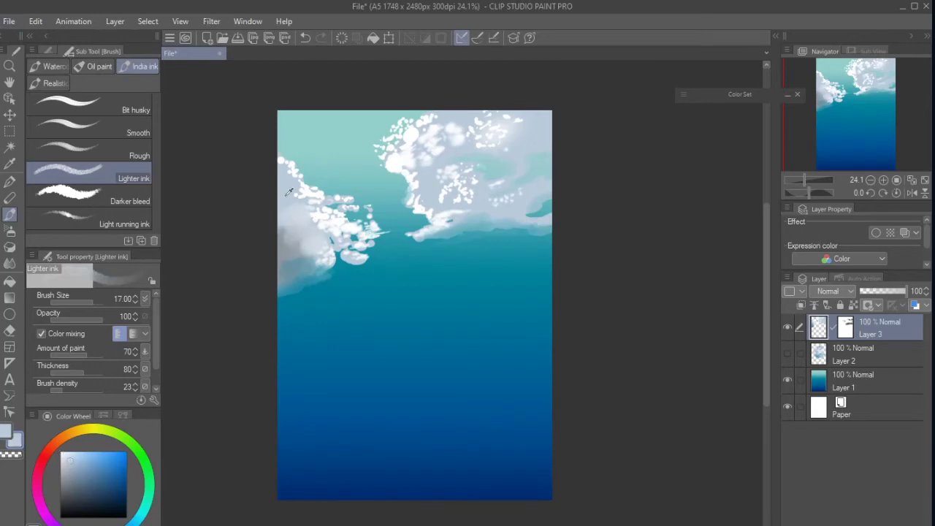
{"action": "left_click", "coordinate": [341, 177], "text": "alt"}
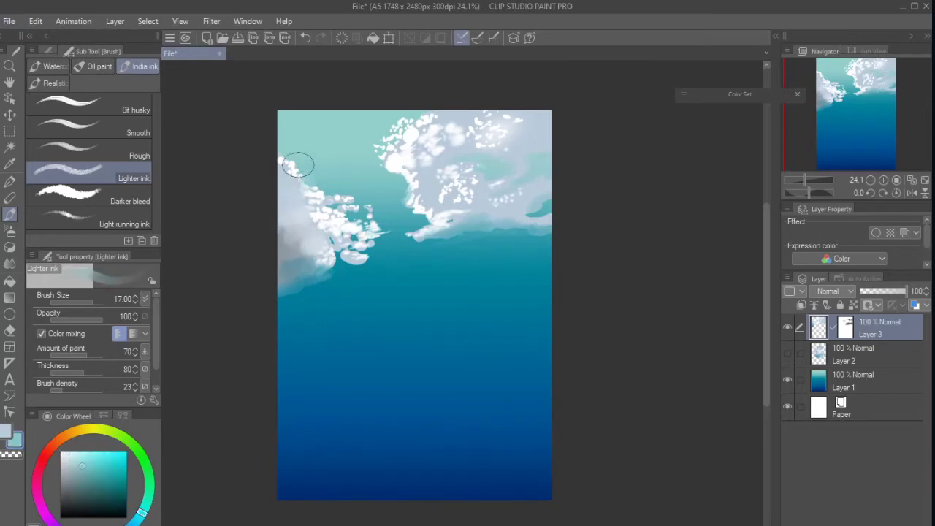
{"action": "left_click", "coordinate": [284, 301], "text": "alt"}
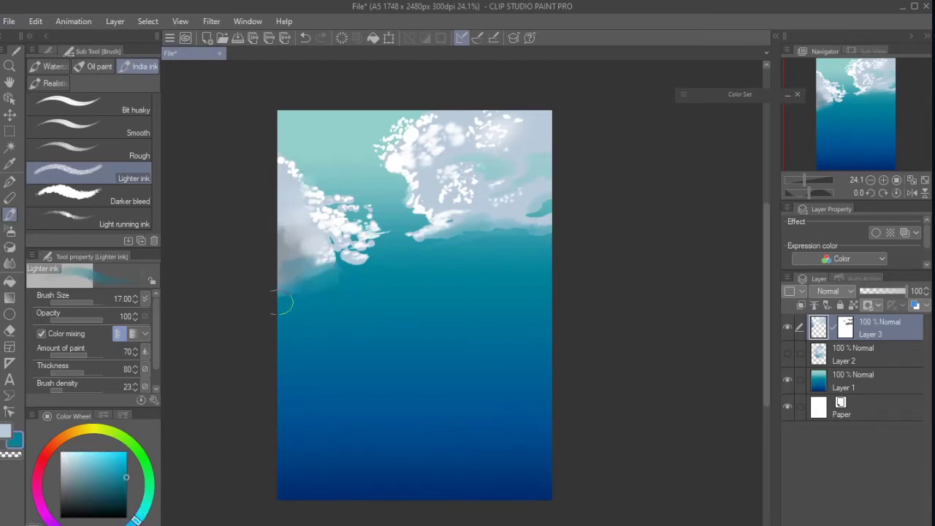
Fade the left cloud's bottom edge on Layer 3's mask with the Soft airbrush in transparent colour at size 17
{"action": "left_click", "coordinate": [841, 334]}
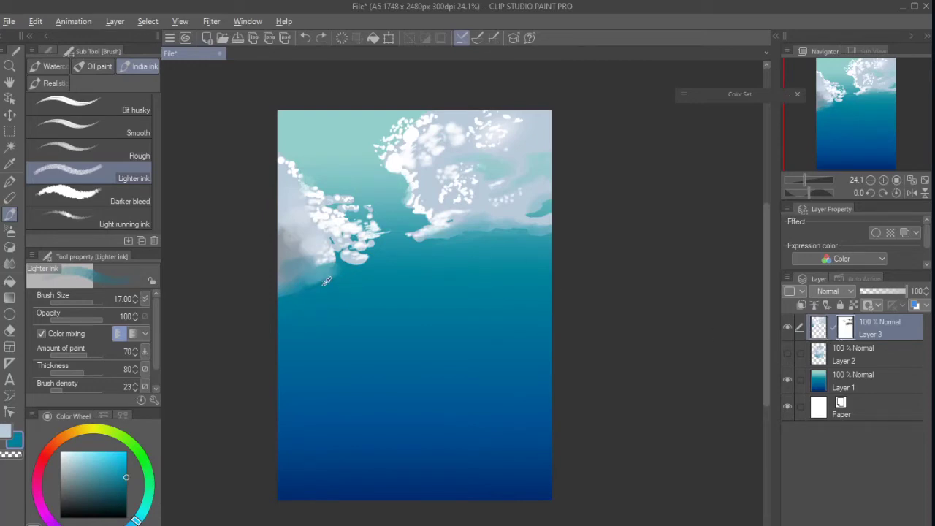
{"action": "left_click", "coordinate": [11, 454]}
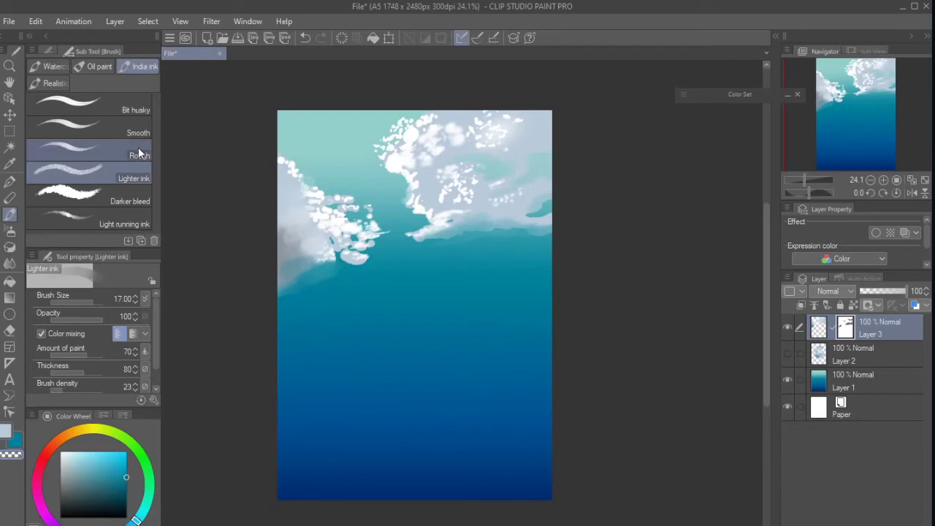
{"action": "key", "text": "b"}
{"action": "left_click_drag", "start_coordinate": [329, 255], "coordinate": [360, 266]}
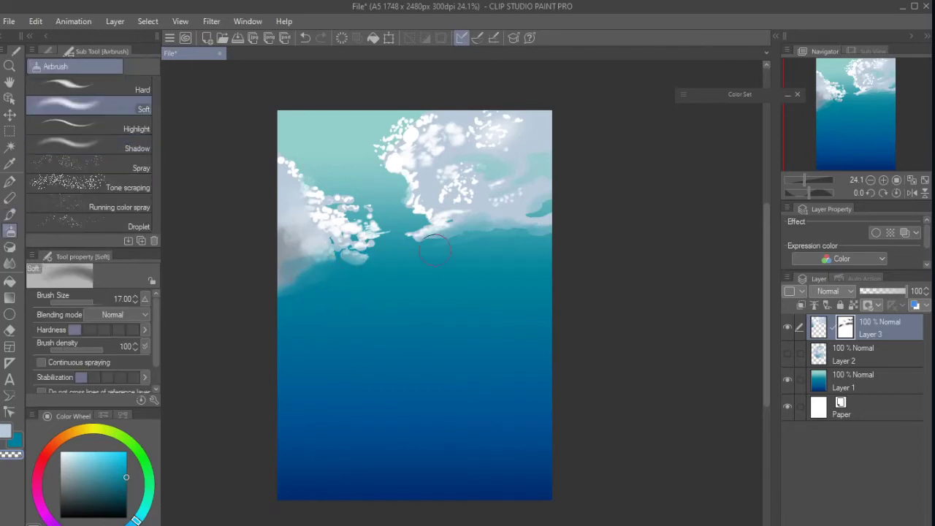
On a cleared Layer 2, lasso a tall curved shape tapering up to the gap between the clouds, fill it dark blue and deselect
{"action": "left_click_drag", "start_coordinate": [469, 338], "coordinate": [461, 322]}
{"action": "key", "text": "alt+bracketleft"}
{"action": "key", "text": "m"}
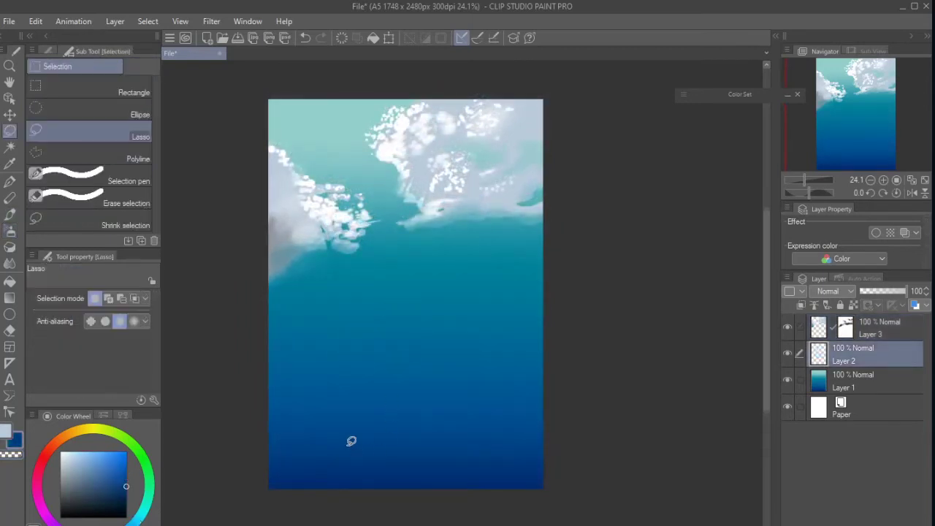
{"action": "mouse_move", "coordinate": [290, 509]}
{"action": "left_mouse_down"}
{"action": "mouse_move", "coordinate": [318, 383]}
{"action": "mouse_move", "coordinate": [408, 208]}
{"action": "mouse_move", "coordinate": [403, 264]}
{"action": "mouse_move", "coordinate": [341, 422]}
{"action": "mouse_move", "coordinate": [374, 499]}
{"action": "left_mouse_up"}
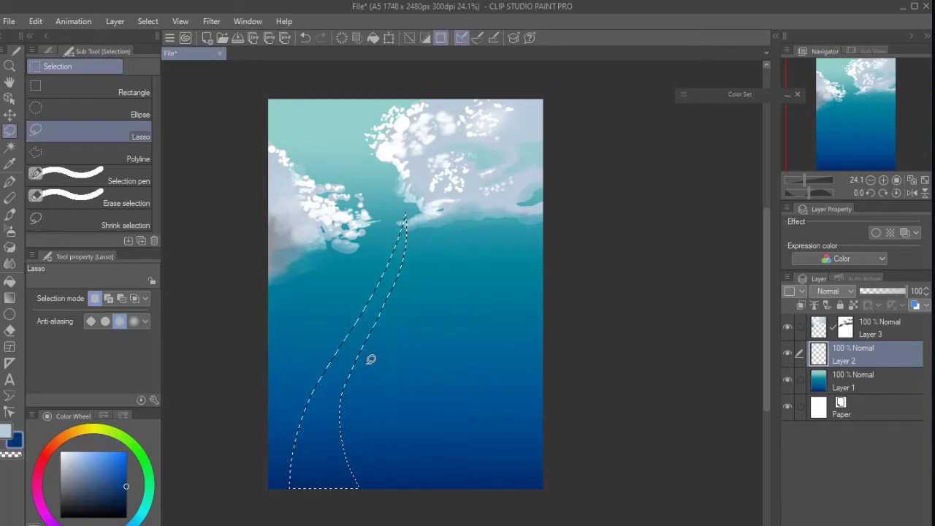
{"action": "key", "text": "alt+BackSpace"}
{"action": "key", "text": "ctrl+d"}
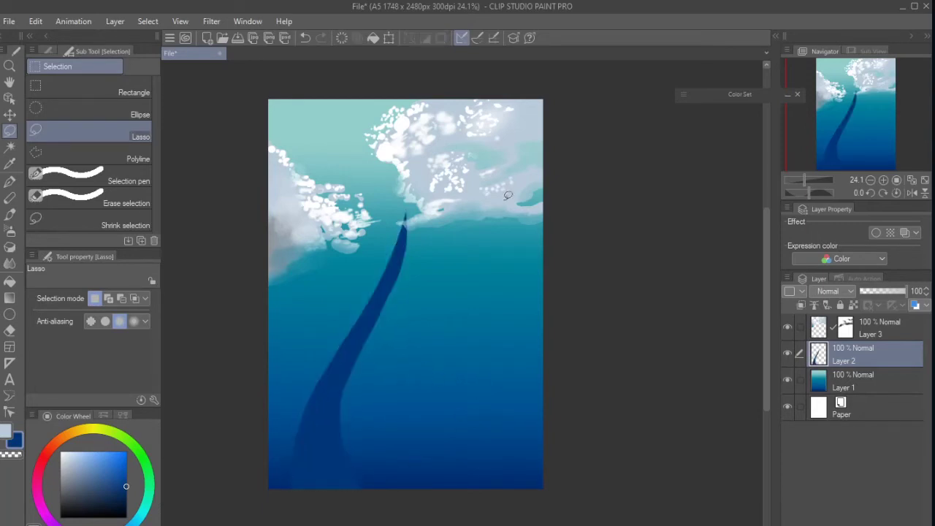
Set the tapering shape's luminosity to -27 and saturation to -30, and move it slightly to the left
{"action": "key", "text": "ctrl+u"}
{"action": "left_click", "coordinate": [716, 283]}
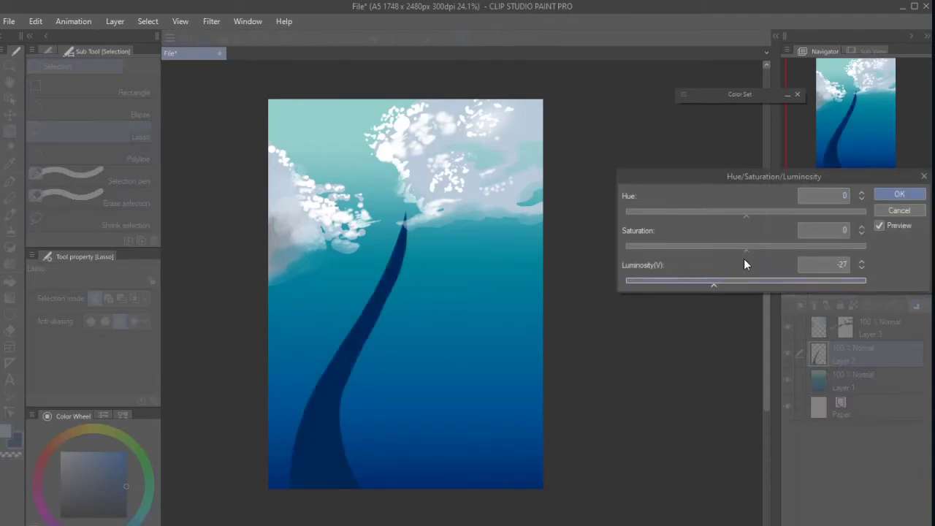
{"action": "left_click_drag", "start_coordinate": [772, 247], "coordinate": [808, 244]}
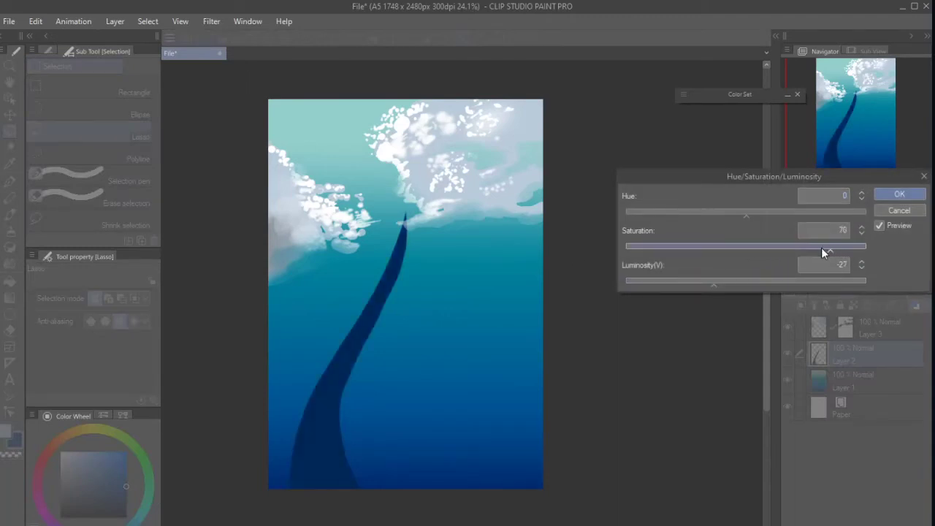
{"action": "left_click_drag", "start_coordinate": [661, 251], "coordinate": [710, 247]}
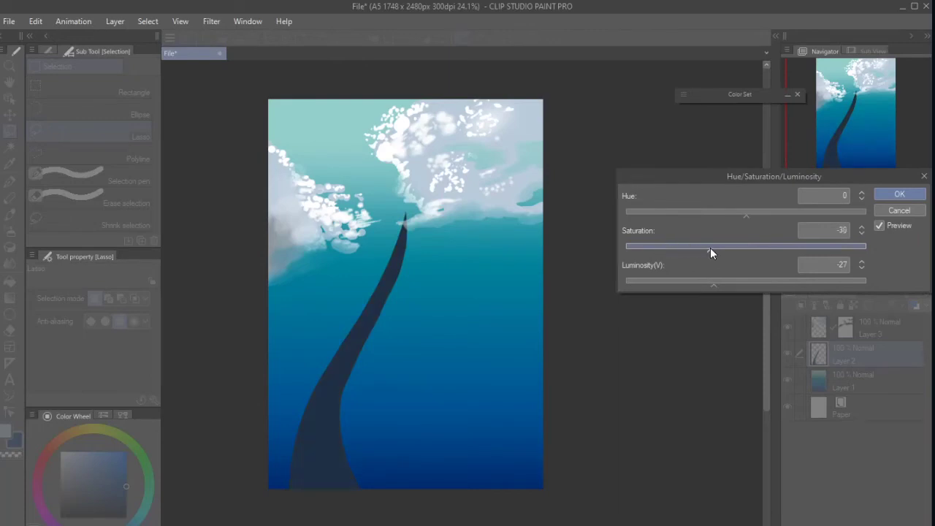
{"action": "left_click", "coordinate": [898, 194]}
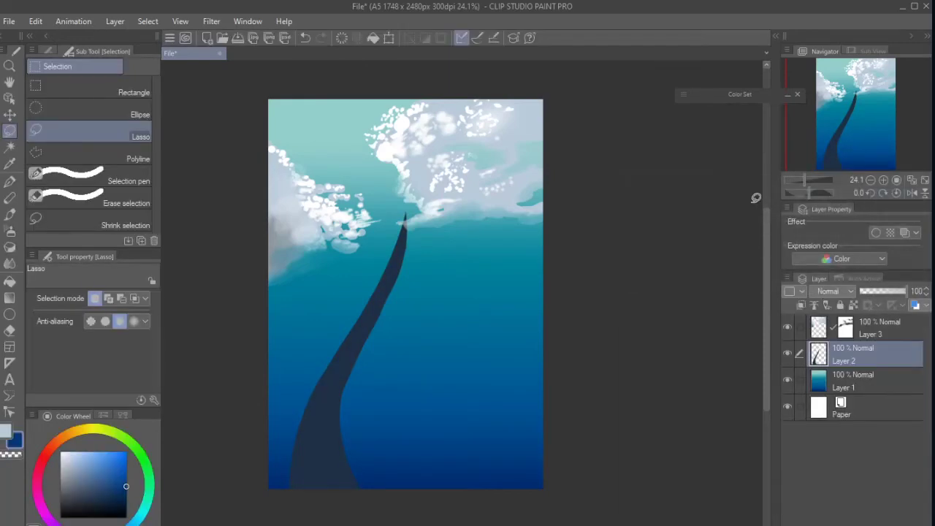
{"action": "key", "text": "k"}
{"action": "left_click_drag", "start_coordinate": [324, 397], "coordinate": [305, 401]}
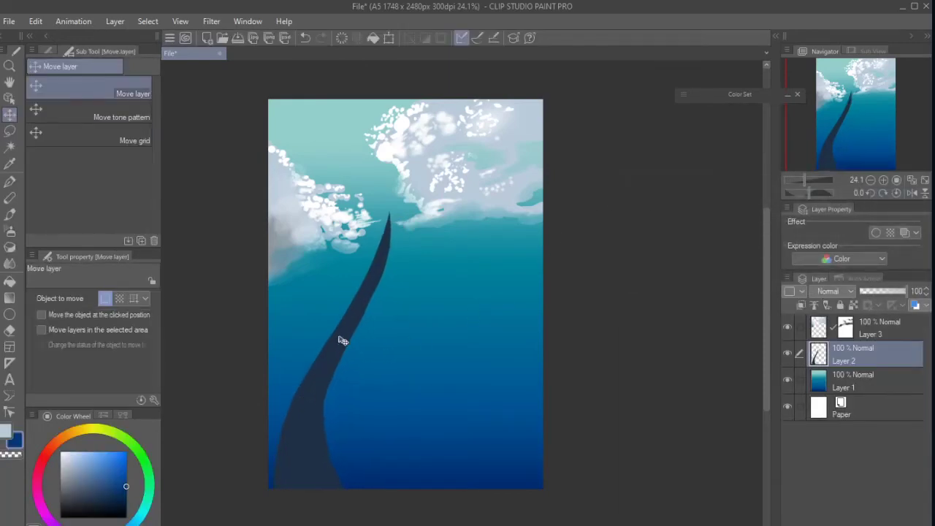
Lasso a long branch curving from the trunk up towards the right cloud, fill it with the trunk's dark navy colour and deselect
{"action": "key", "text": "m"}
{"action": "mouse_move", "coordinate": [350, 324]}
{"action": "left_mouse_down"}
{"action": "mouse_move", "coordinate": [455, 248]}
{"action": "mouse_move", "coordinate": [494, 188]}
{"action": "mouse_move", "coordinate": [468, 252]}
{"action": "mouse_move", "coordinate": [377, 316]}
{"action": "mouse_move", "coordinate": [329, 371]}
{"action": "left_mouse_up"}
{"action": "key", "text": "alt+Delete"}
{"action": "key", "text": "ctrl+d"}
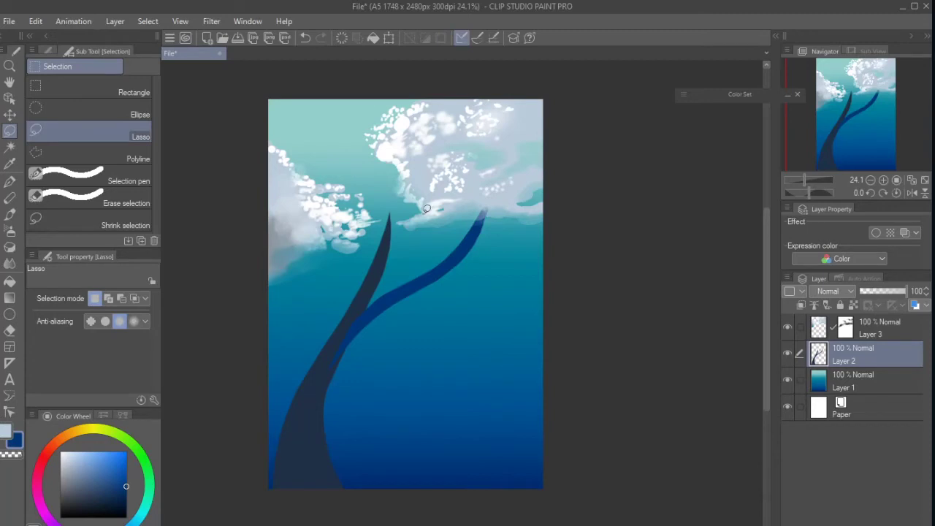
{"action": "key", "text": "ctrl+z"}
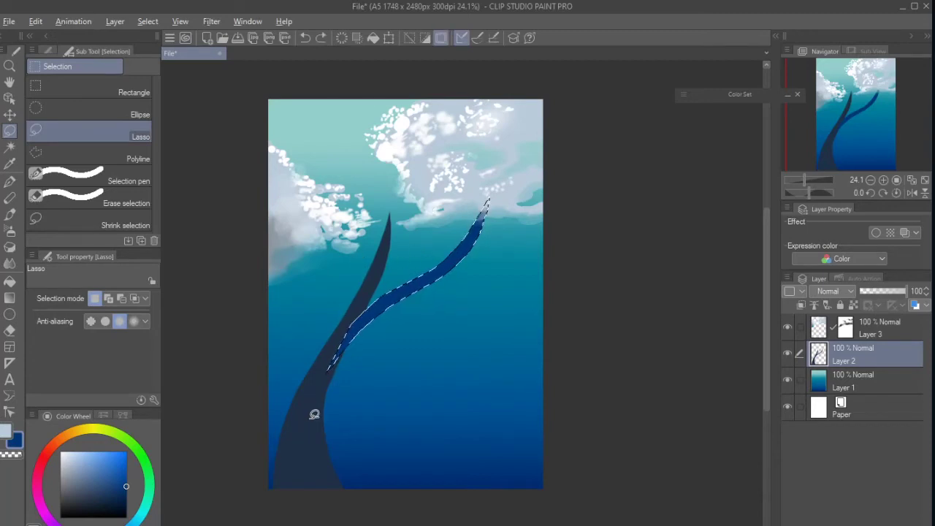
{"action": "left_click_drag", "start_coordinate": [314, 418], "coordinate": [310, 411]}
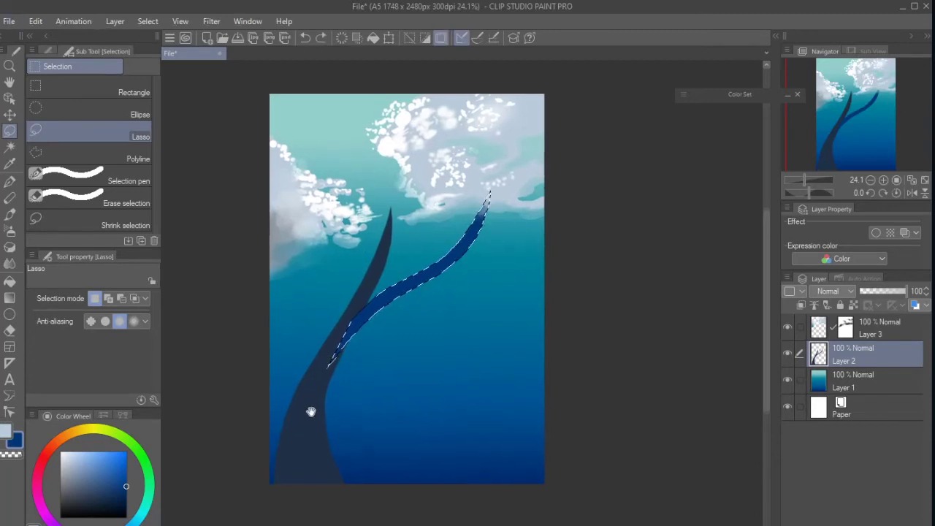
{"action": "key", "text": "b"}
{"action": "key", "text": "ctrl+d"}
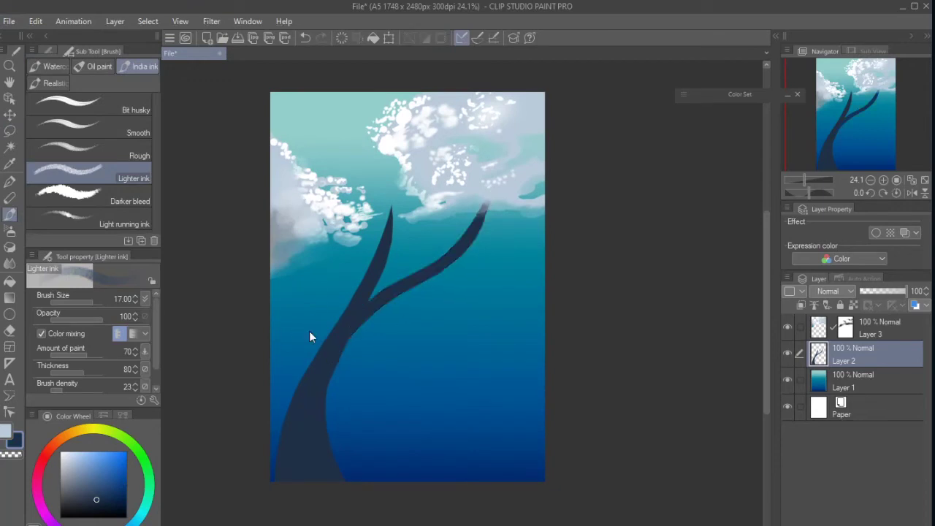
Lasso several smaller pointed branches on the upper trunk and the long branch, fill them with the dark navy and deselect
{"action": "key", "text": "m"}
{"action": "mouse_move", "coordinate": [307, 376]}
{"action": "left_mouse_down"}
{"action": "mouse_move", "coordinate": [339, 277]}
{"action": "mouse_move", "coordinate": [362, 270]}
{"action": "mouse_move", "coordinate": [378, 200]}
{"action": "mouse_move", "coordinate": [360, 301]}
{"action": "mouse_move", "coordinate": [325, 271]}
{"action": "left_mouse_up"}
{"action": "key", "text": "alt+BackSpace"}
{"action": "key", "text": "ctrl+d"}
{"action": "mouse_move", "coordinate": [380, 293]}
{"action": "left_mouse_down"}
{"action": "mouse_move", "coordinate": [416, 235]}
{"action": "mouse_move", "coordinate": [397, 277]}
{"action": "mouse_move", "coordinate": [371, 295]}
{"action": "left_mouse_up"}
{"action": "key", "text": "alt+BackSpace"}
{"action": "key", "text": "ctrl+d"}
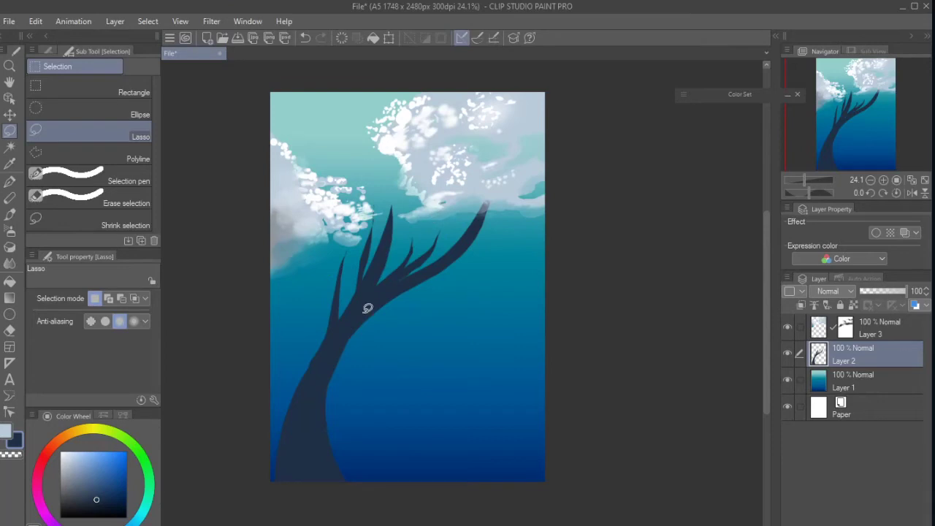
Carve a small notch into the trunk's right edge and a slit in an upper branch with the Hard eraser, ending at size 2.5
{"action": "key", "text": "e"}
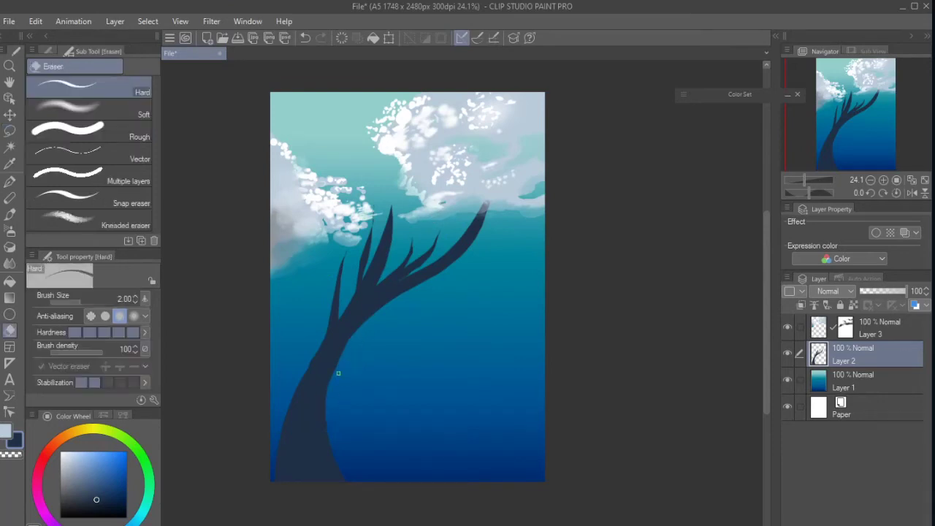
{"action": "key", "text": "bracketright"}
{"action": "key", "text": "bracketright"}
{"action": "key", "text": "bracketright"}
{"action": "key", "text": "bracketleft"}
{"action": "key", "text": "bracketleft"}
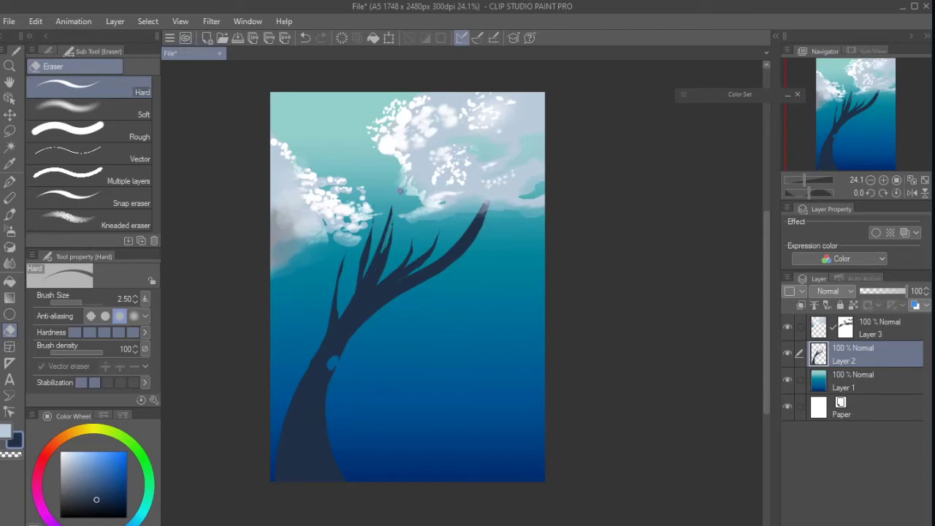
Add a thin forked shoot on the trunk's lower left edge, using the G-pen, the Hard eraser and a lasso-filled shape
{"action": "key", "text": "p"}
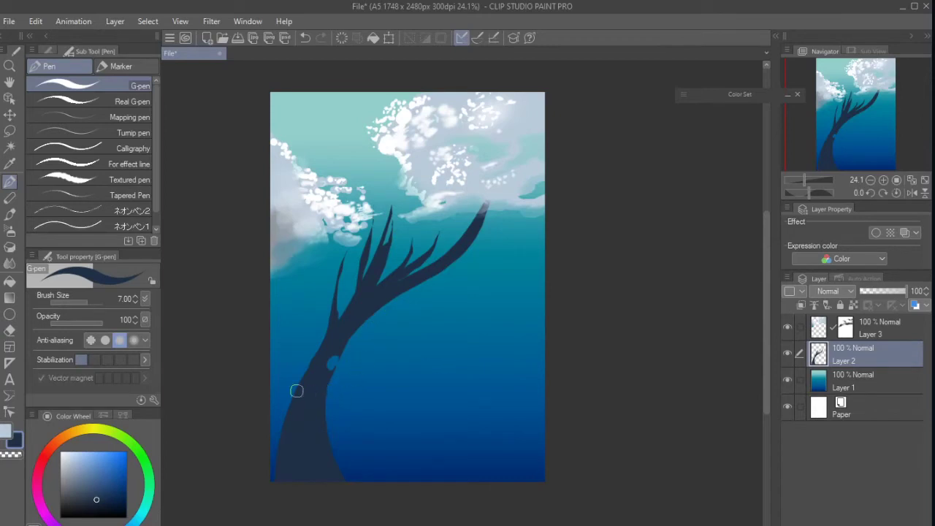
{"action": "key", "text": "e"}
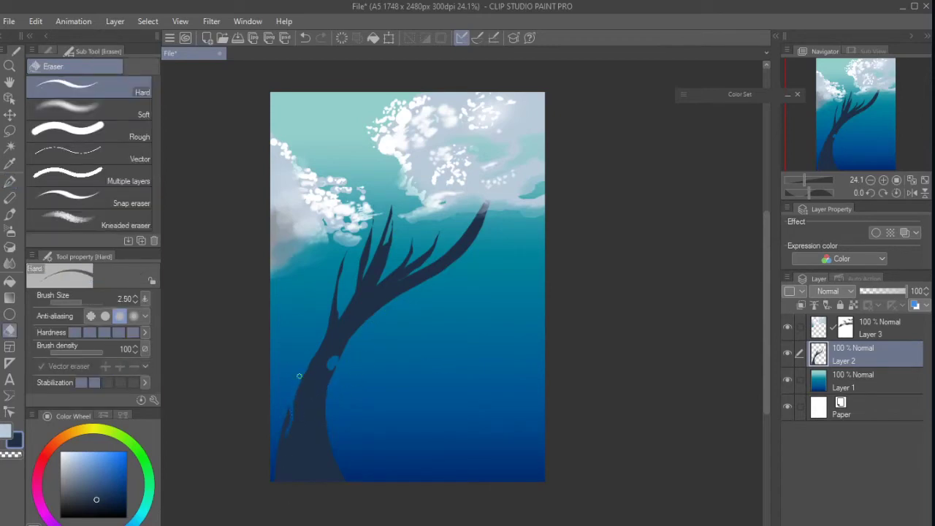
{"action": "key", "text": "p"}
{"action": "key", "text": "m"}
{"action": "mouse_move", "coordinate": [286, 422]}
{"action": "left_mouse_down"}
{"action": "mouse_move", "coordinate": [287, 343]}
{"action": "mouse_move", "coordinate": [298, 414]}
{"action": "left_mouse_up"}
{"action": "key", "text": "alt+BackSpace"}
{"action": "key", "text": "ctrl+d"}
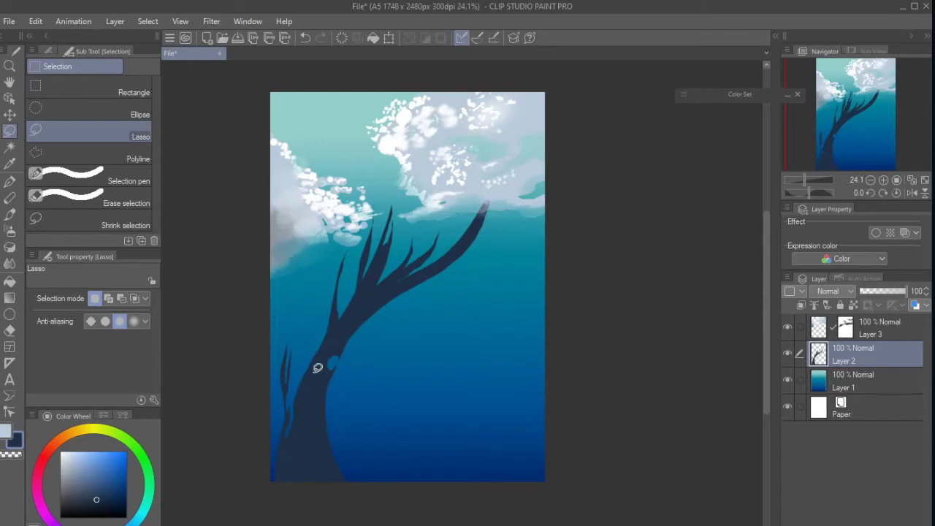
Paint pointed shoots at the right side of the trunk's base with the G-pen reduced to size 5
{"action": "key", "text": "p"}
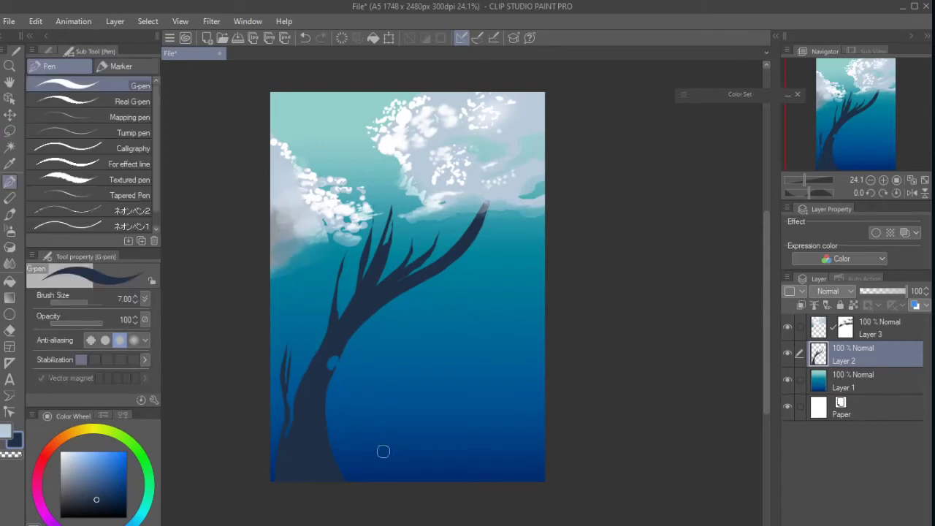
{"action": "key", "text": "bracketleft"}
{"action": "key", "text": "bracketleft"}
{"action": "key", "text": "ctrl+z"}
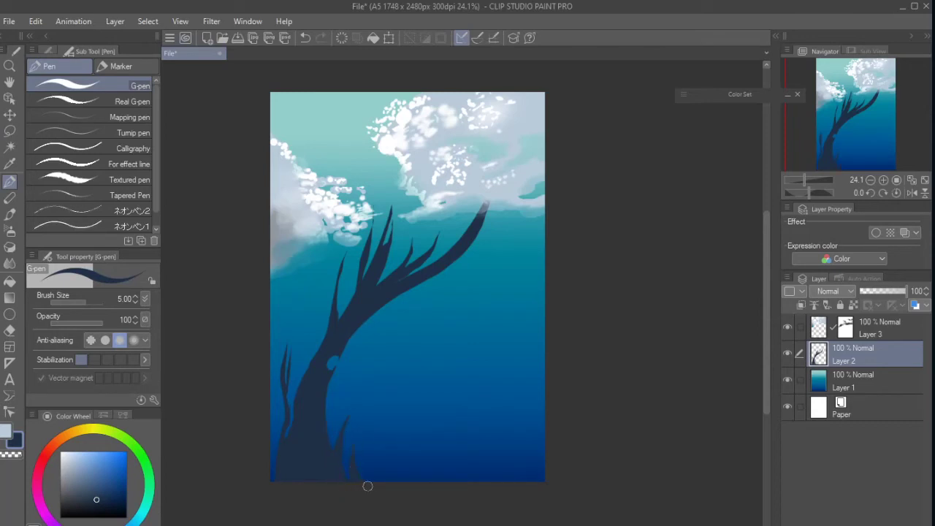
Move the tree's Layer 2 above the cloud layer, Layer 3
{"action": "left_click_drag", "start_coordinate": [415, 286], "coordinate": [407, 296]}
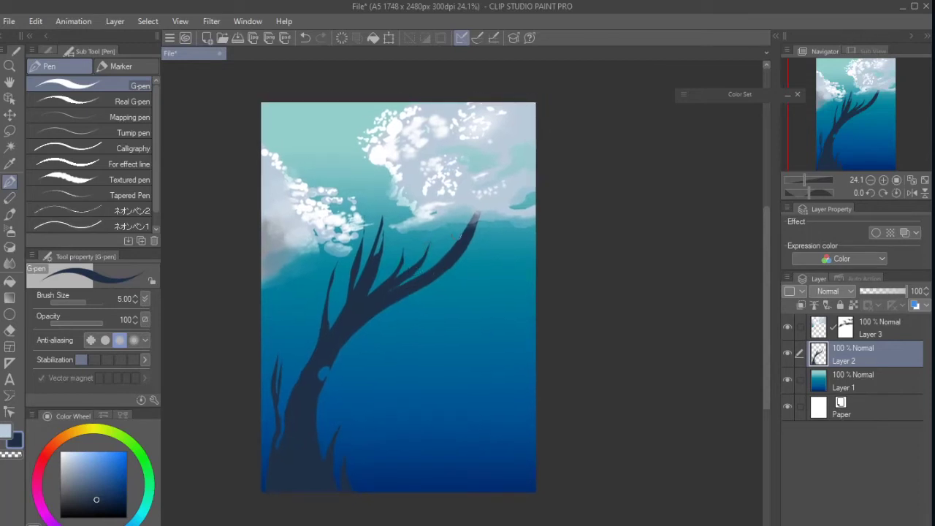
{"action": "key", "text": "p"}
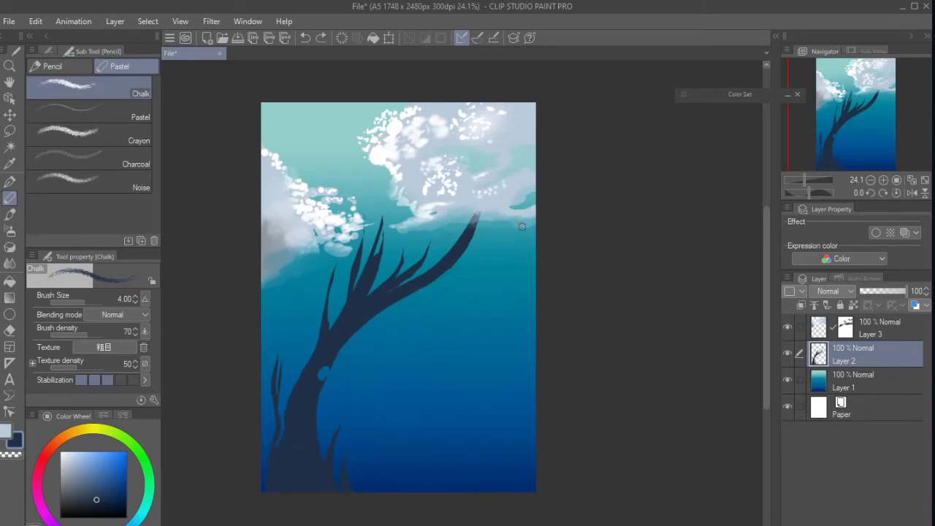
{"action": "left_click_drag", "start_coordinate": [821, 351], "coordinate": [824, 337]}
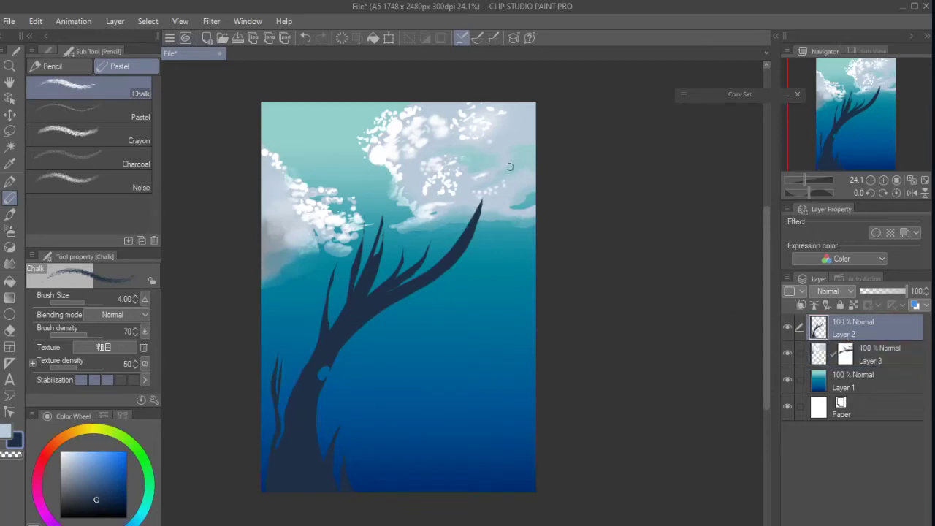
Paint dark navy bushes along the canvas's bottom and lower right edge with the Foliage decoration brush at size 60, then 40
{"action": "key", "text": "m"}
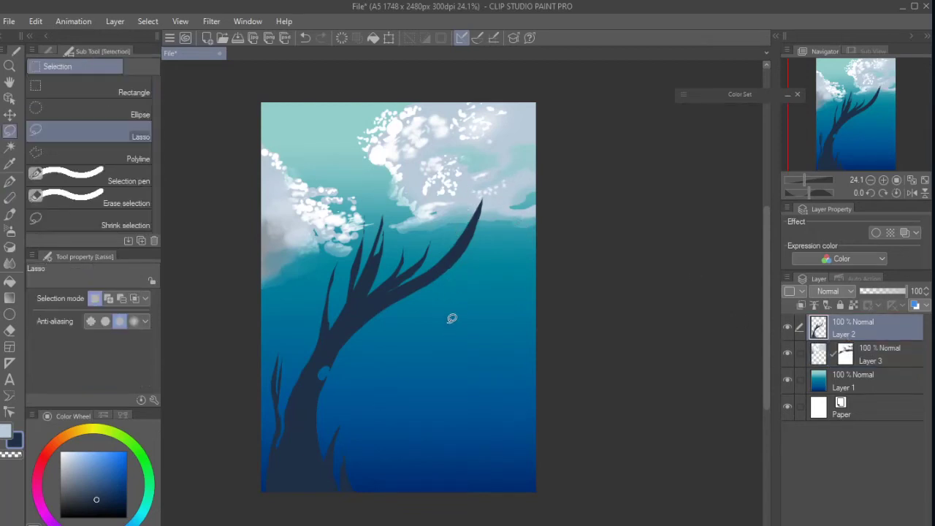
{"action": "key", "text": "b"}
{"action": "key", "text": "b"}
{"action": "key", "text": "b"}
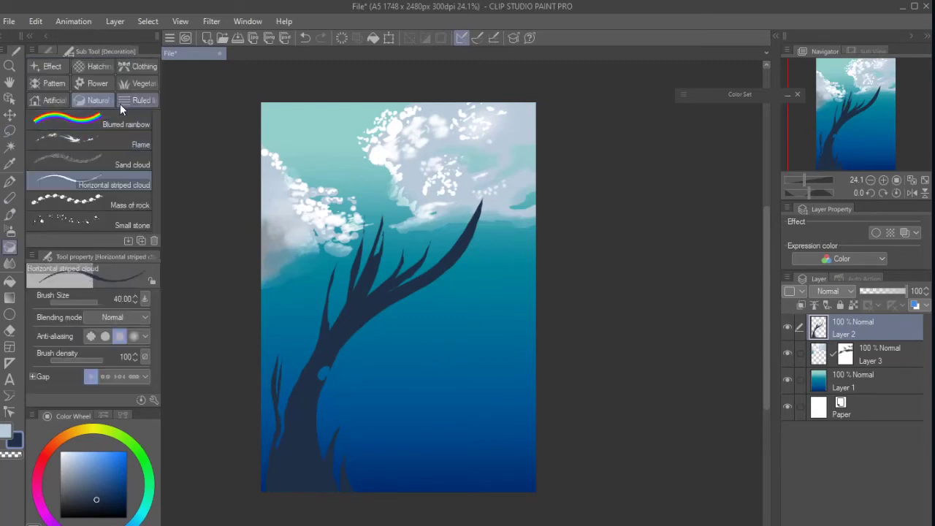
{"action": "left_click", "coordinate": [141, 87]}
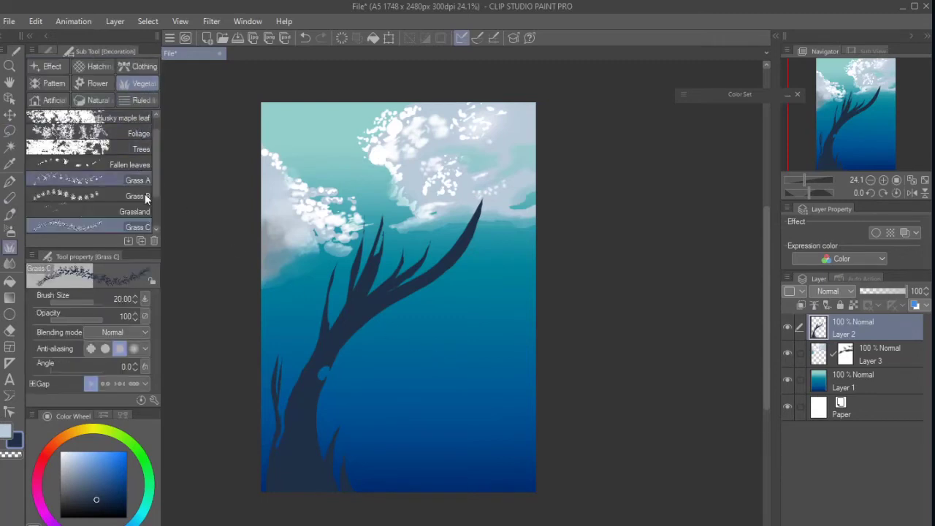
{"action": "left_click_drag", "start_coordinate": [154, 185], "coordinate": [156, 163]}
{"action": "left_click", "coordinate": [88, 151]}
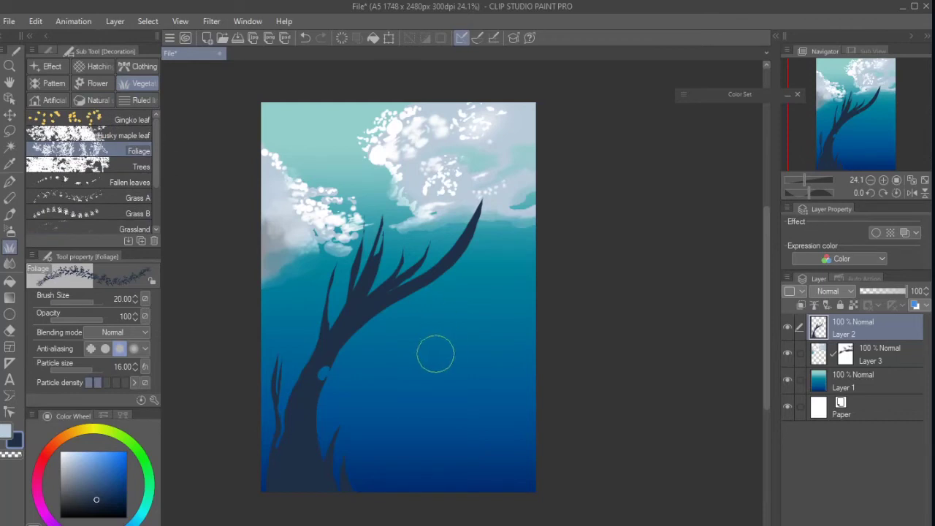
{"action": "key", "text": "bracketright"}
{"action": "key", "text": "bracketright"}
{"action": "key", "text": "bracketright"}
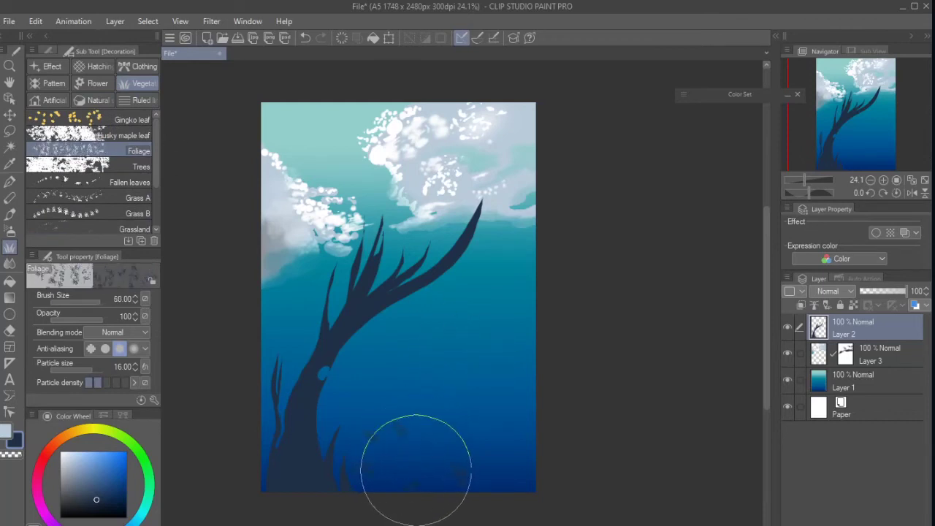
{"action": "mouse_move", "coordinate": [401, 442]}
{"action": "left_mouse_down"}
{"action": "mouse_move", "coordinate": [454, 470]}
{"action": "mouse_move", "coordinate": [422, 506]}
{"action": "mouse_move", "coordinate": [521, 485]}
{"action": "mouse_move", "coordinate": [480, 522]}
{"action": "mouse_move", "coordinate": [543, 457]}
{"action": "mouse_move", "coordinate": [500, 480]}
{"action": "mouse_move", "coordinate": [574, 464]}
{"action": "mouse_move", "coordinate": [555, 417]}
{"action": "mouse_move", "coordinate": [572, 402]}
{"action": "mouse_move", "coordinate": [549, 393]}
{"action": "mouse_move", "coordinate": [541, 393]}
{"action": "mouse_move", "coordinate": [535, 471]}
{"action": "left_mouse_up"}
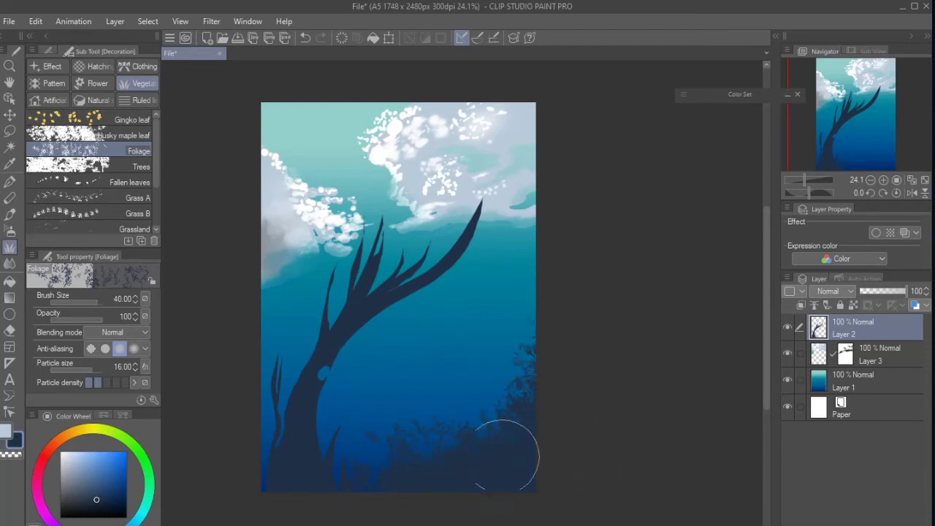
Thicken the dark bushes in the lower right of the picture with the Foliage brush, reducing its size from 40 to 25
{"action": "left_click_drag", "start_coordinate": [501, 455], "coordinate": [501, 433]}
{"action": "left_click_drag", "start_coordinate": [449, 463], "coordinate": [487, 439]}
{"action": "key", "text": "bracketleft"}
{"action": "key", "text": "bracketleft"}
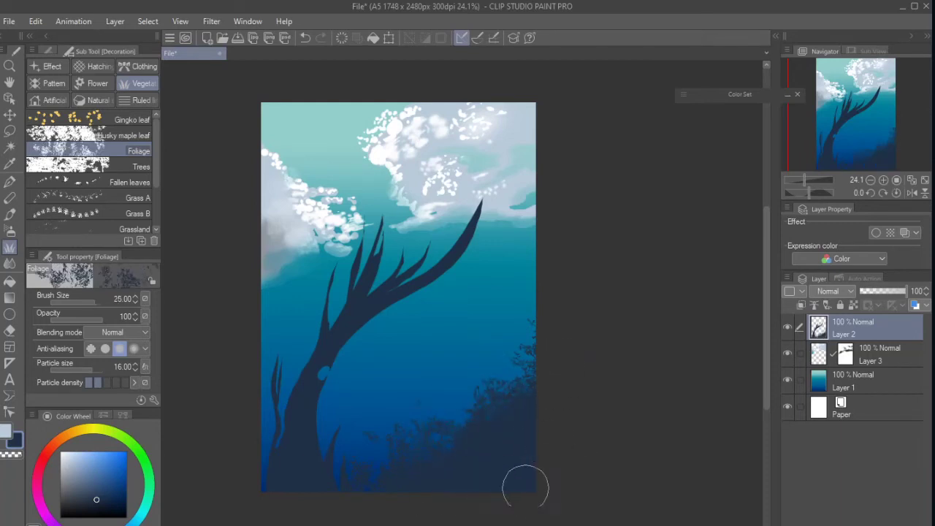
Add a layer above Layer 3 and paint greyish-blue bushes behind the dark ones with the Foliage brush at size 25
{"action": "left_click", "coordinate": [873, 364]}
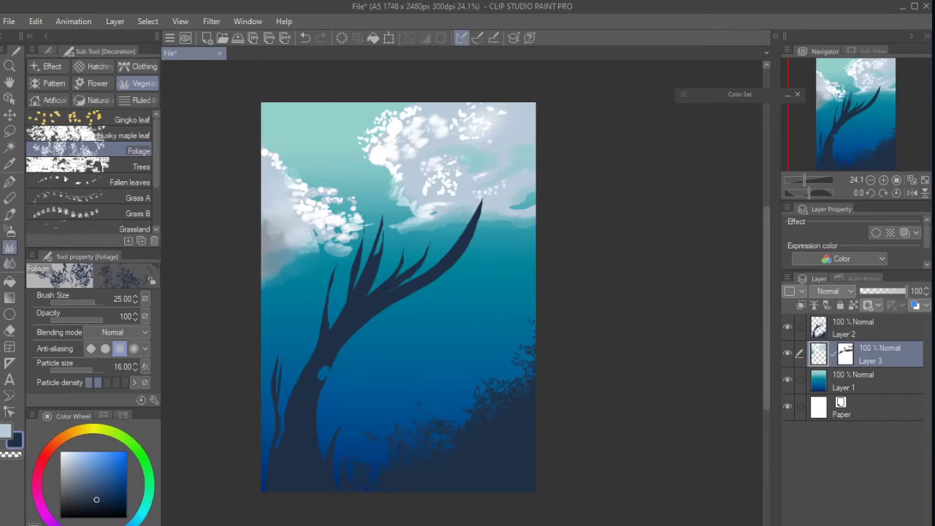
{"action": "key", "text": "ctrl+shift+n"}
{"action": "left_click_drag", "start_coordinate": [99, 495], "coordinate": [91, 479]}
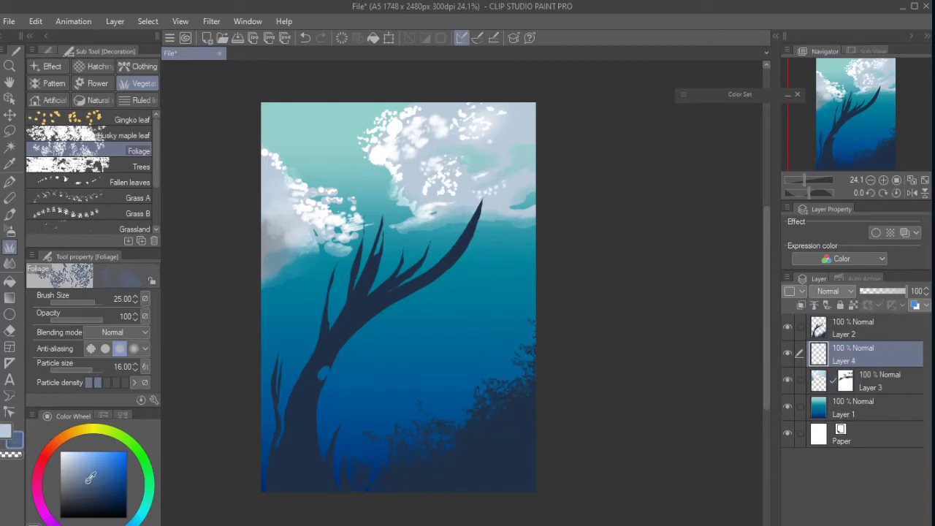
{"action": "mouse_move", "coordinate": [434, 400]}
{"action": "left_mouse_down"}
{"action": "mouse_move", "coordinate": [418, 430]}
{"action": "mouse_move", "coordinate": [346, 492]}
{"action": "mouse_move", "coordinate": [366, 484]}
{"action": "mouse_move", "coordinate": [317, 497]}
{"action": "mouse_move", "coordinate": [242, 476]}
{"action": "mouse_move", "coordinate": [265, 447]}
{"action": "mouse_move", "coordinate": [291, 487]}
{"action": "mouse_move", "coordinate": [389, 479]}
{"action": "mouse_move", "coordinate": [362, 479]}
{"action": "mouse_move", "coordinate": [458, 432]}
{"action": "mouse_move", "coordinate": [393, 477]}
{"action": "mouse_move", "coordinate": [467, 425]}
{"action": "mouse_move", "coordinate": [482, 430]}
{"action": "mouse_move", "coordinate": [495, 385]}
{"action": "mouse_move", "coordinate": [464, 429]}
{"action": "mouse_move", "coordinate": [509, 368]}
{"action": "mouse_move", "coordinate": [452, 434]}
{"action": "mouse_move", "coordinate": [541, 331]}
{"action": "mouse_move", "coordinate": [501, 356]}
{"action": "mouse_move", "coordinate": [518, 316]}
{"action": "mouse_move", "coordinate": [535, 364]}
{"action": "mouse_move", "coordinate": [555, 364]}
{"action": "mouse_move", "coordinate": [485, 436]}
{"action": "mouse_move", "coordinate": [458, 450]}
{"action": "mouse_move", "coordinate": [368, 451]}
{"action": "left_mouse_up"}
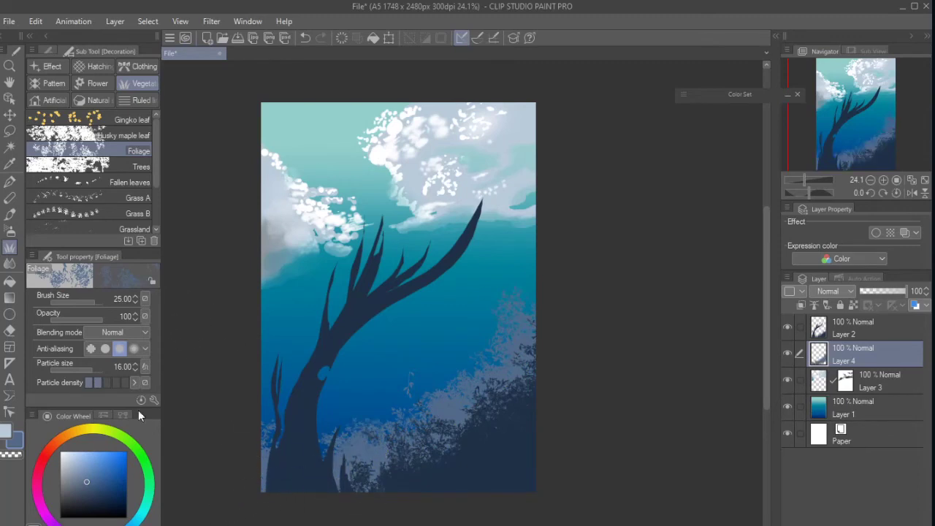
Add a layer below Layer 4 and paint light blue foliage behind the greyish-blue bushes with the Foliage brush at sizes 20 and 25
{"action": "key", "text": "bracketleft"}
{"action": "left_click_drag", "start_coordinate": [87, 481], "coordinate": [80, 461]}
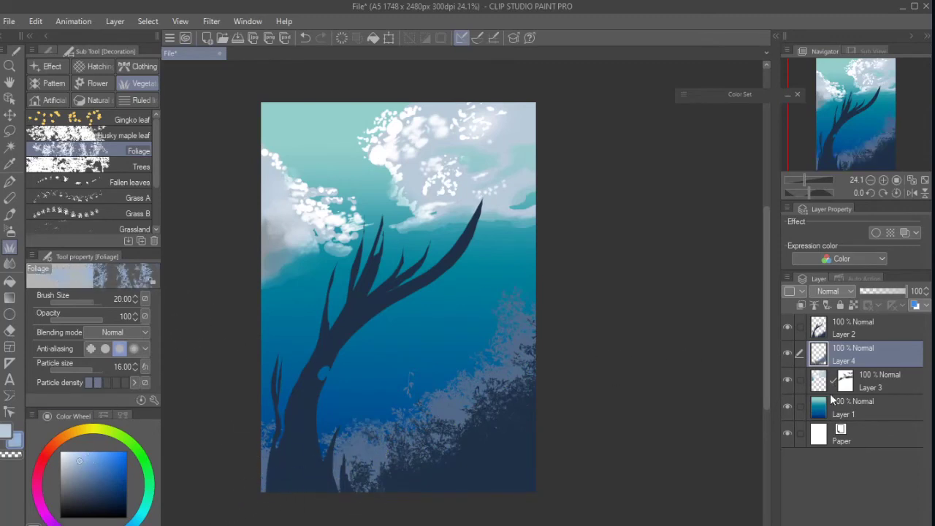
{"action": "key", "text": "ctrl+shift+n"}
{"action": "left_click_drag", "start_coordinate": [862, 354], "coordinate": [862, 394]}
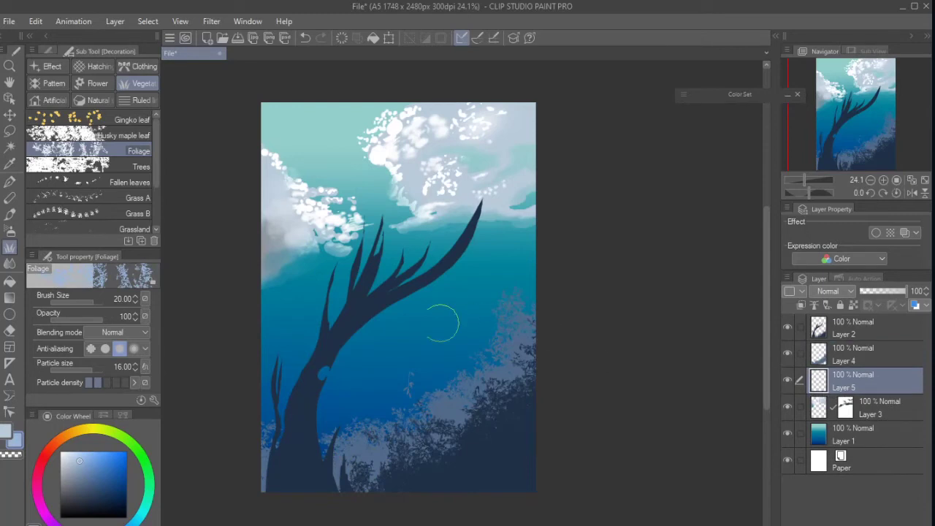
{"action": "mouse_move", "coordinate": [358, 406]}
{"action": "left_mouse_down"}
{"action": "mouse_move", "coordinate": [328, 433]}
{"action": "mouse_move", "coordinate": [293, 442]}
{"action": "mouse_move", "coordinate": [437, 422]}
{"action": "mouse_move", "coordinate": [460, 365]}
{"action": "mouse_move", "coordinate": [496, 328]}
{"action": "mouse_move", "coordinate": [553, 328]}
{"action": "mouse_move", "coordinate": [509, 323]}
{"action": "mouse_move", "coordinate": [524, 314]}
{"action": "left_mouse_up"}
{"action": "key", "text": "bracketright"}
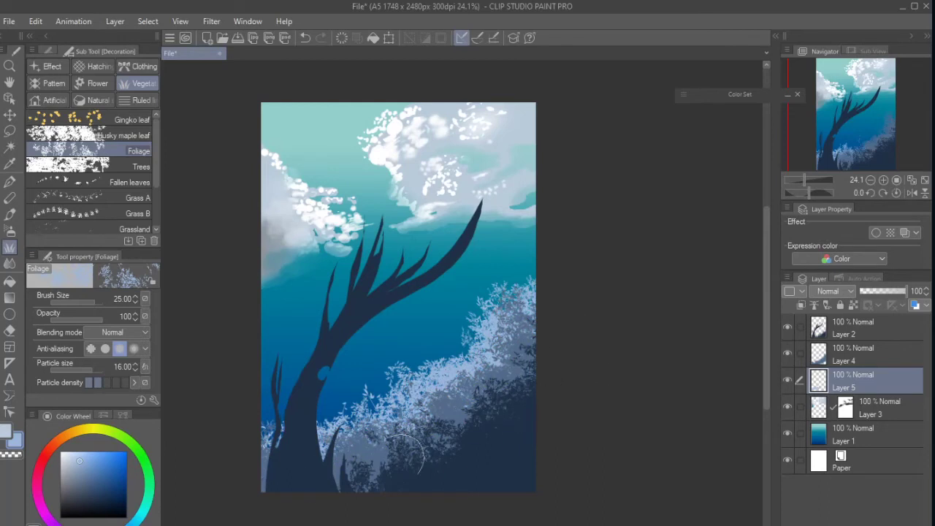
Lower the luminosity of the sky gradient on Layer 1 to -24
{"action": "left_click", "coordinate": [819, 430]}
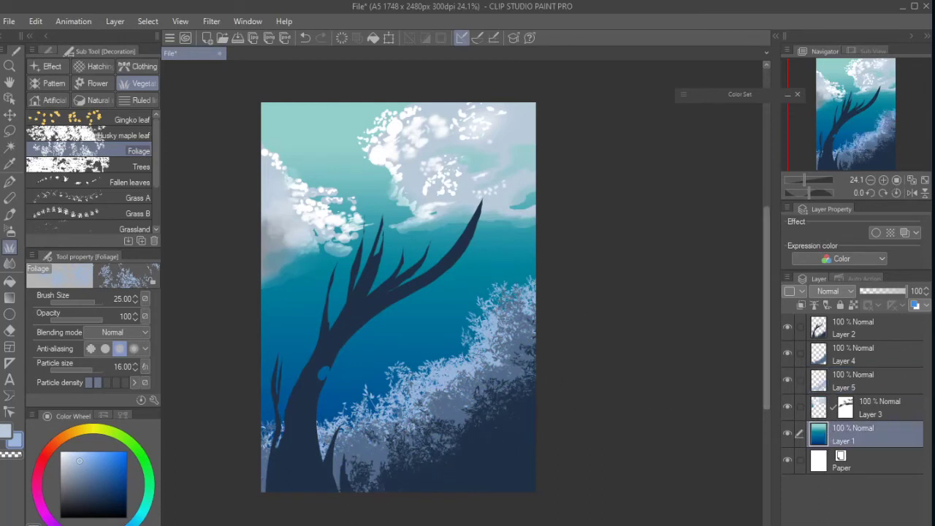
{"action": "key", "text": "ctrl+u"}
{"action": "left_click_drag", "start_coordinate": [729, 282], "coordinate": [722, 283]}
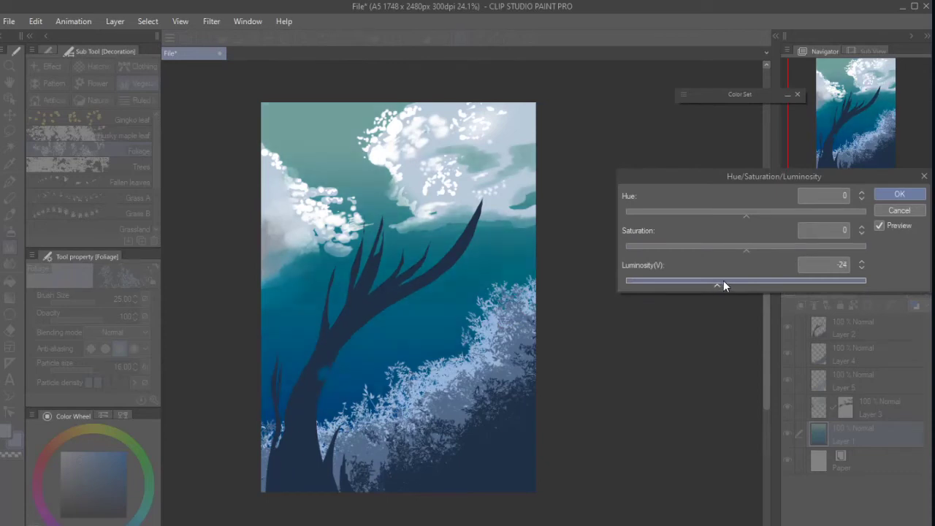
{"action": "left_click", "coordinate": [899, 193]}
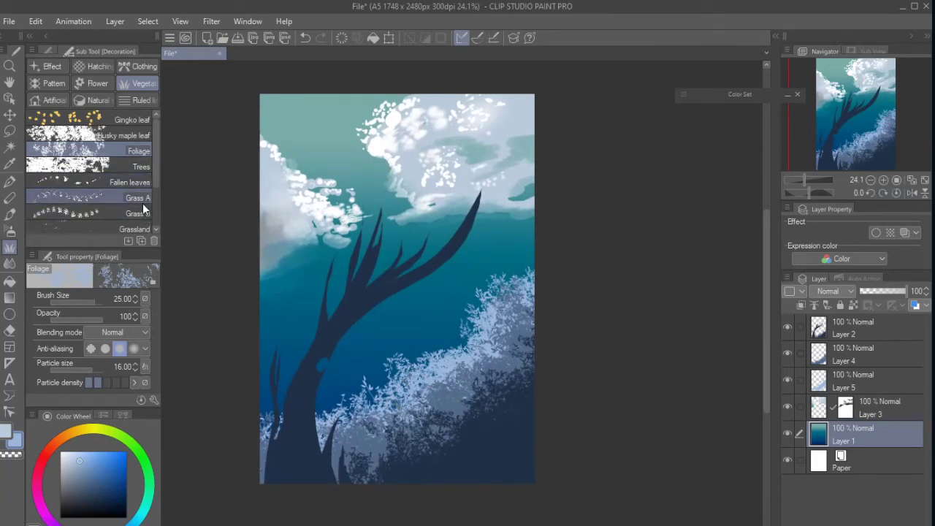
Paint near-black grass along the ground on Layer 2 with the Grass A brush at size 25 and the Grass B brush at size 30
{"action": "scroll", "coordinate": [154, 182], "scroll_direction": "down", "scroll_amount": 1}
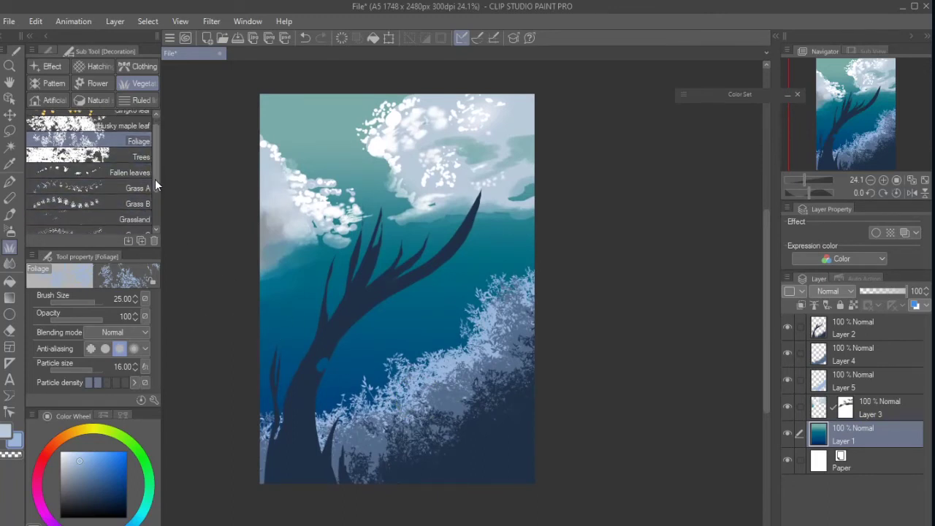
{"action": "left_click", "coordinate": [138, 183]}
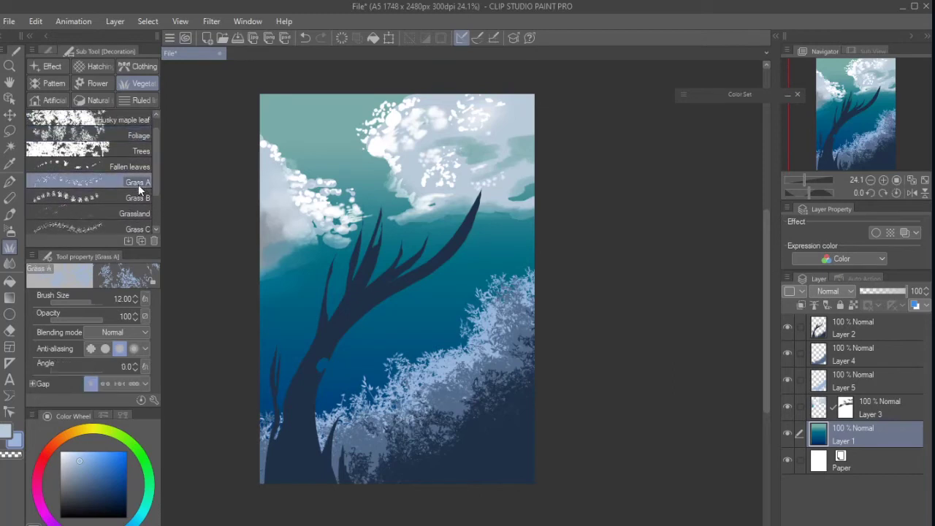
{"action": "left_click", "coordinate": [851, 356]}
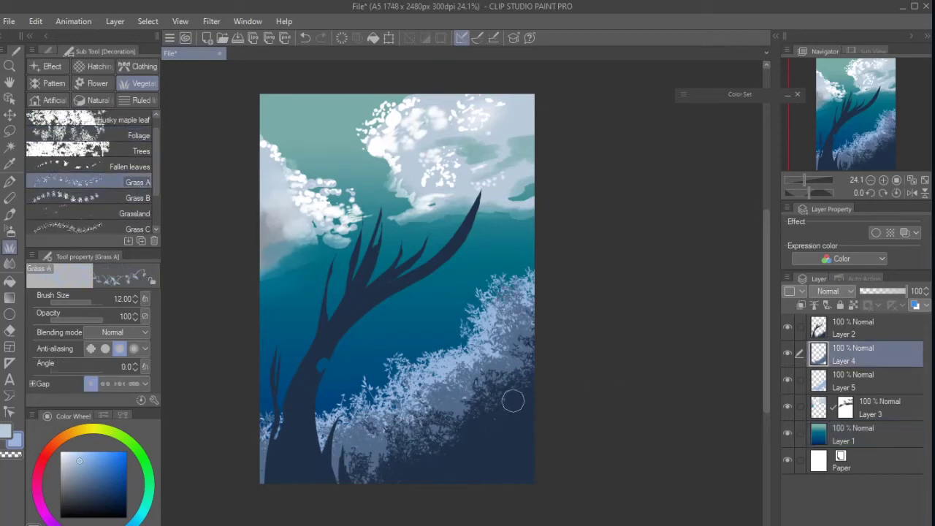
{"action": "left_click", "coordinate": [487, 432], "text": "alt"}
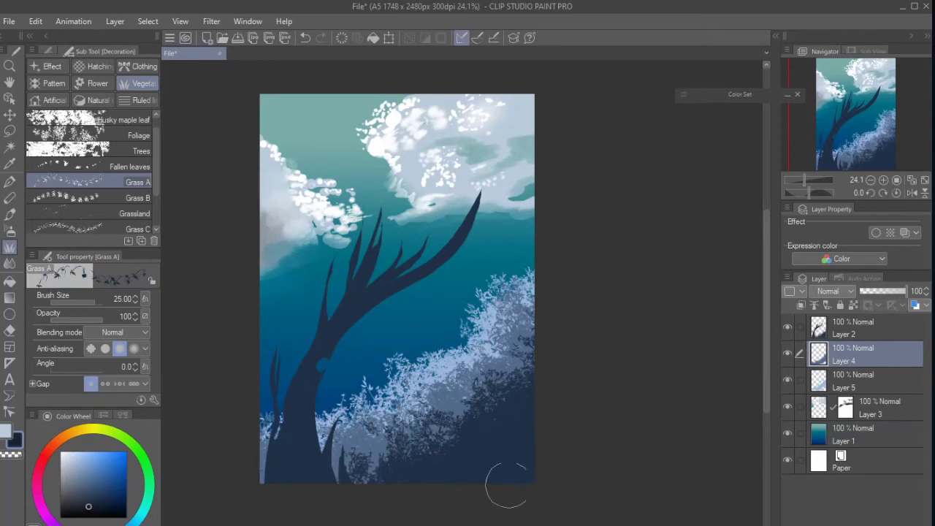
{"action": "key", "text": "ctrl+z"}
{"action": "left_click", "coordinate": [788, 353]}
{"action": "left_click", "coordinate": [788, 353]}
{"action": "left_click", "coordinate": [830, 333]}
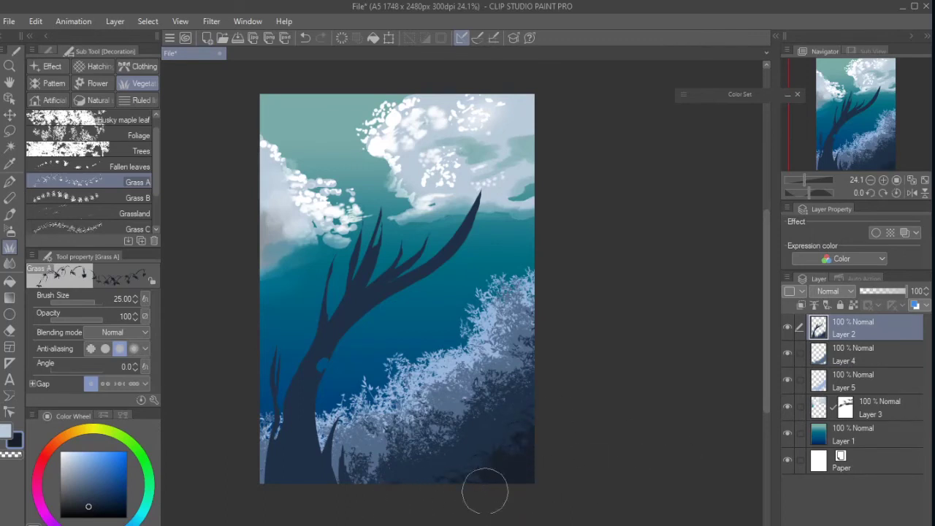
{"action": "mouse_move", "coordinate": [485, 492]}
{"action": "left_mouse_down"}
{"action": "mouse_move", "coordinate": [390, 491]}
{"action": "mouse_move", "coordinate": [490, 458]}
{"action": "mouse_move", "coordinate": [386, 504]}
{"action": "left_mouse_up"}
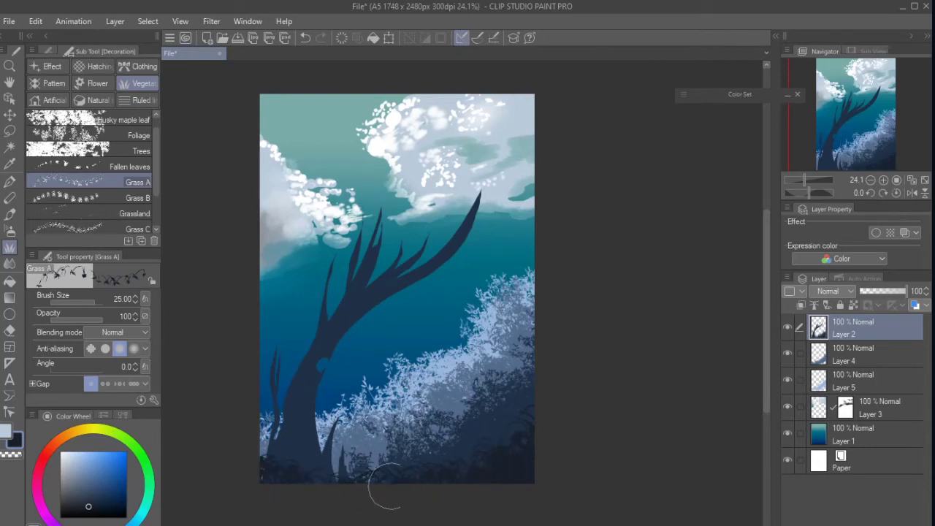
{"action": "left_click", "coordinate": [140, 199]}
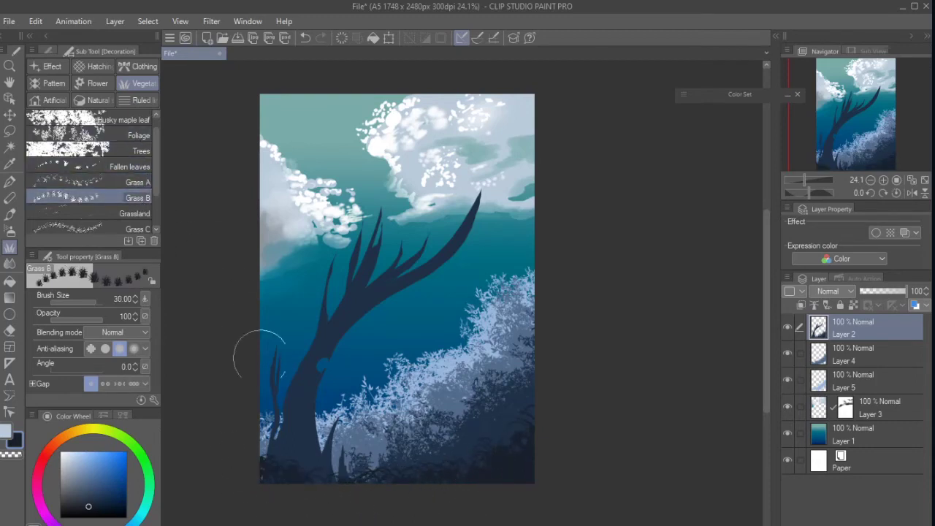
{"action": "mouse_move", "coordinate": [272, 475]}
{"action": "left_mouse_down"}
{"action": "mouse_move", "coordinate": [304, 495]}
{"action": "mouse_move", "coordinate": [350, 495]}
{"action": "mouse_move", "coordinate": [320, 481]}
{"action": "mouse_move", "coordinate": [360, 496]}
{"action": "mouse_move", "coordinate": [364, 474]}
{"action": "mouse_move", "coordinate": [399, 444]}
{"action": "mouse_move", "coordinate": [421, 490]}
{"action": "mouse_move", "coordinate": [484, 439]}
{"action": "mouse_move", "coordinate": [470, 491]}
{"action": "mouse_move", "coordinate": [542, 443]}
{"action": "mouse_move", "coordinate": [537, 414]}
{"action": "mouse_move", "coordinate": [515, 435]}
{"action": "mouse_move", "coordinate": [543, 428]}
{"action": "mouse_move", "coordinate": [475, 473]}
{"action": "mouse_move", "coordinate": [509, 442]}
{"action": "left_mouse_up"}
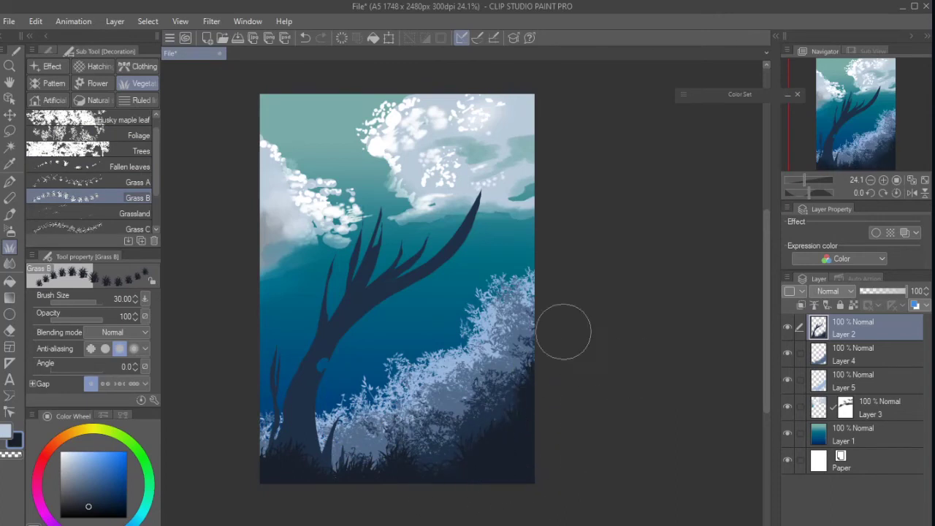
Rename the five painted layers ForeGround, MidGround, Background, Clouds and Sky, and lower the opacity of Clouds to 82%
{"action": "mouse_move", "coordinate": [544, 394]}
{"action": "left_mouse_down"}
{"action": "mouse_move", "coordinate": [537, 402]}
{"action": "mouse_move", "coordinate": [535, 380]}
{"action": "left_mouse_up"}
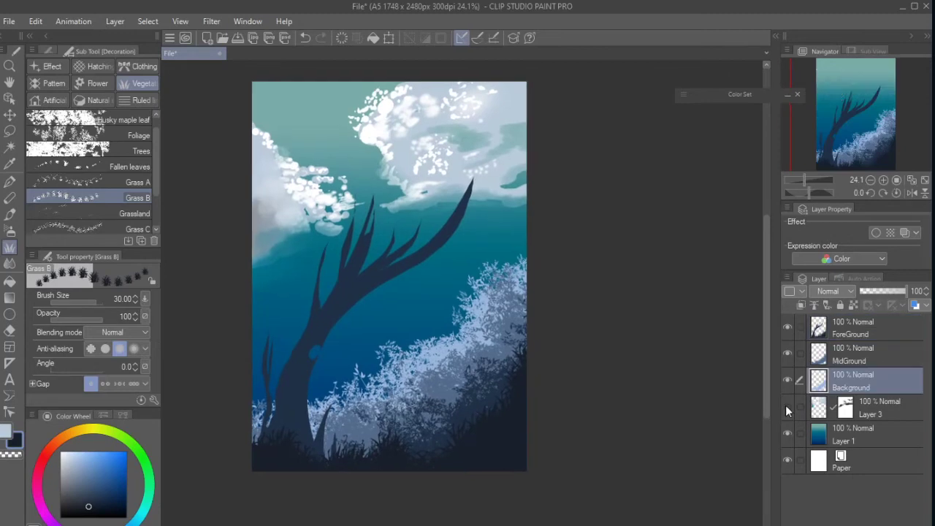
{"action": "left_click", "coordinate": [869, 420]}
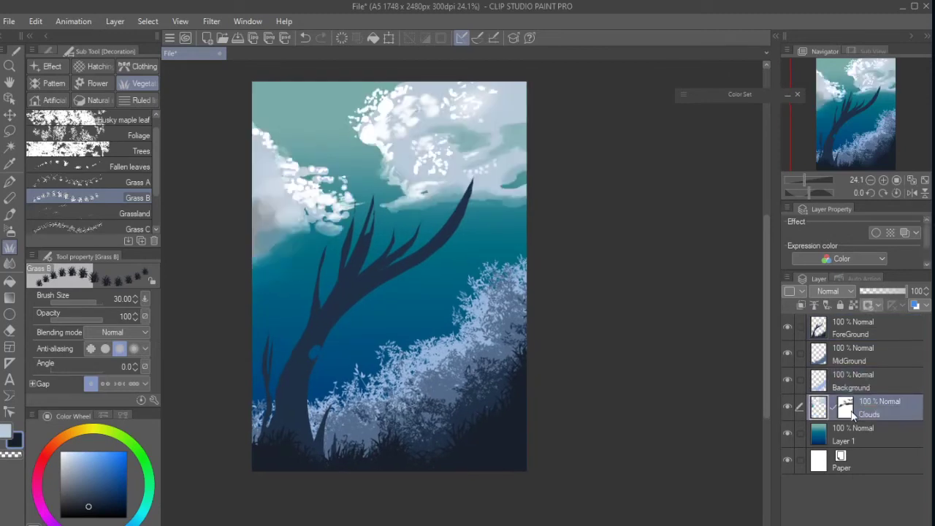
{"action": "mouse_move", "coordinate": [897, 298]}
{"action": "left_mouse_down"}
{"action": "mouse_move", "coordinate": [907, 293]}
{"action": "mouse_move", "coordinate": [900, 294]}
{"action": "left_mouse_up"}
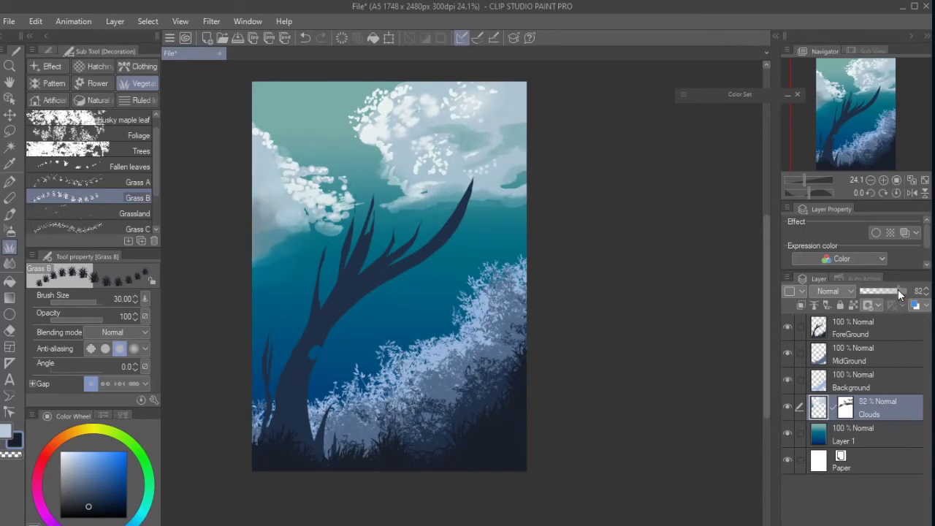
{"action": "left_click", "coordinate": [851, 442]}
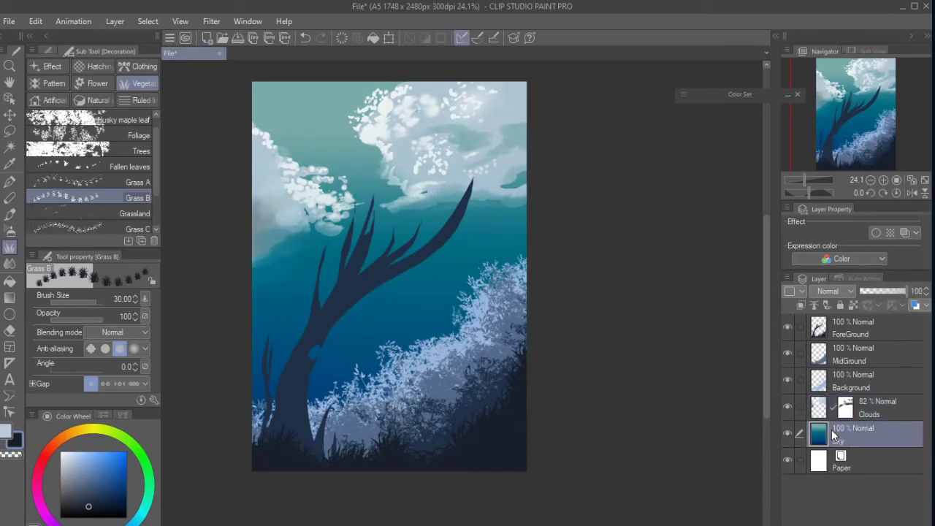
Colour-code the layers: orange for ForeGround, MidGround and Background, yellow for Clouds, and blue for Sky
{"action": "left_click", "coordinate": [864, 383]}
{"action": "left_click", "coordinate": [851, 328], "text": "shift"}
{"action": "left_click", "coordinate": [854, 306]}
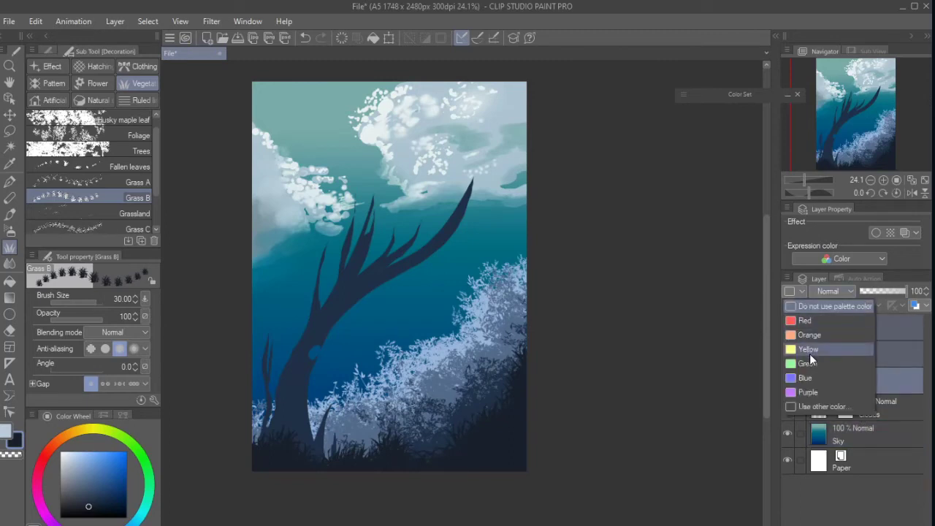
{"action": "left_click", "coordinate": [817, 335]}
{"action": "left_click", "coordinate": [881, 415]}
{"action": "left_click", "coordinate": [801, 291]}
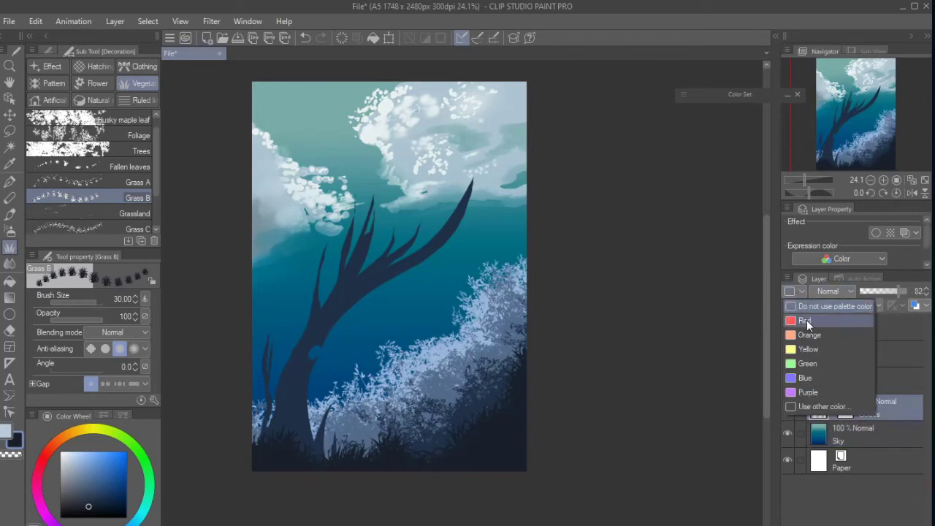
{"action": "left_click", "coordinate": [817, 347]}
{"action": "left_click", "coordinate": [855, 435]}
{"action": "left_click", "coordinate": [801, 291]}
{"action": "left_click", "coordinate": [817, 382]}
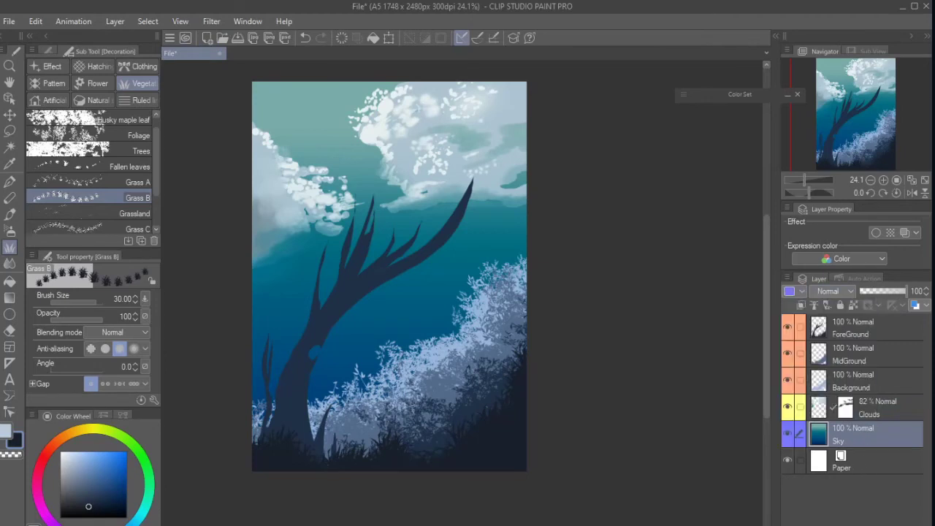
Add a layer named Effect above ForeGround with a red palette colour and the Add (Glow) blending mode
{"action": "left_click_drag", "start_coordinate": [609, 402], "coordinate": [608, 414]}
{"action": "left_click", "coordinate": [861, 339]}
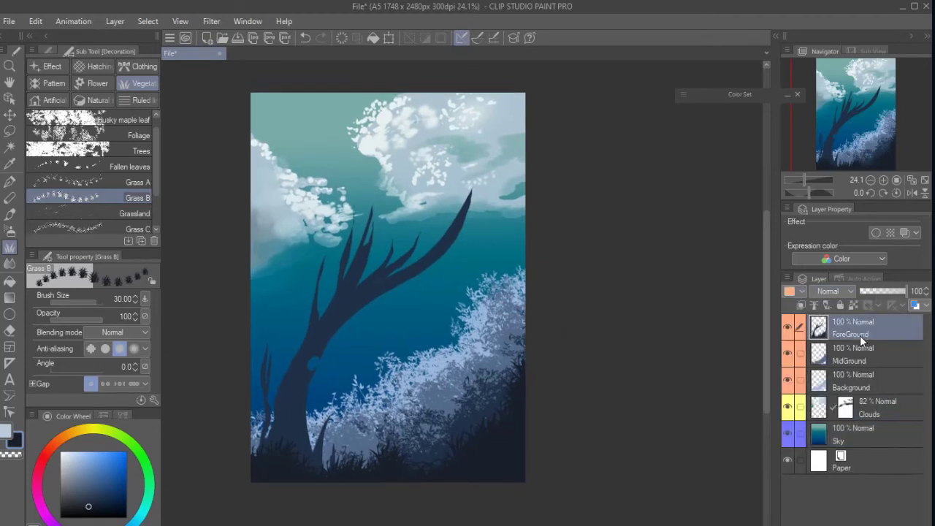
{"action": "key", "text": "ctrl+shift+n"}
{"action": "left_click", "coordinate": [802, 290]}
{"action": "left_click", "coordinate": [817, 323]}
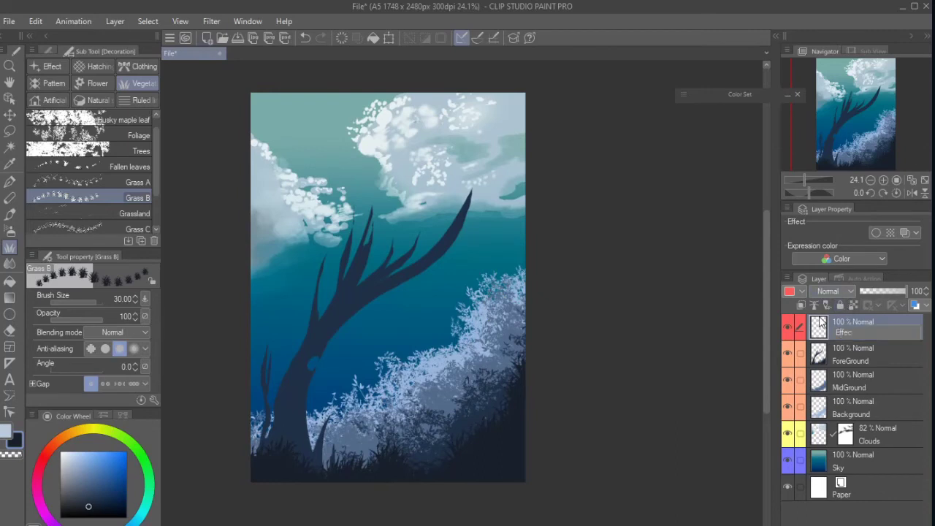
{"action": "left_click", "coordinate": [833, 291]}
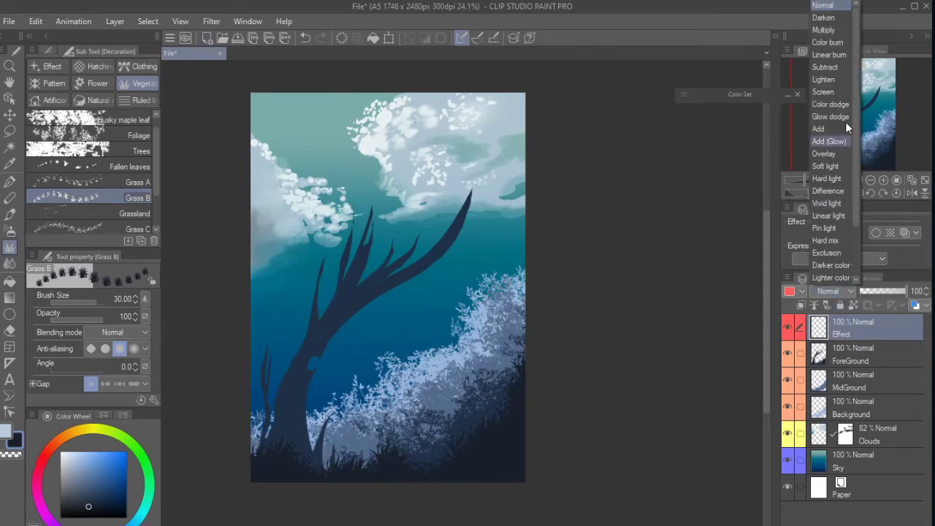
{"action": "key", "text": "Escape"}
Scatter near-white sparkles in the upper-left sky on the Effect layer with the Sparkle A brush at sizes 50 and 40
{"action": "left_click", "coordinate": [70, 459]}
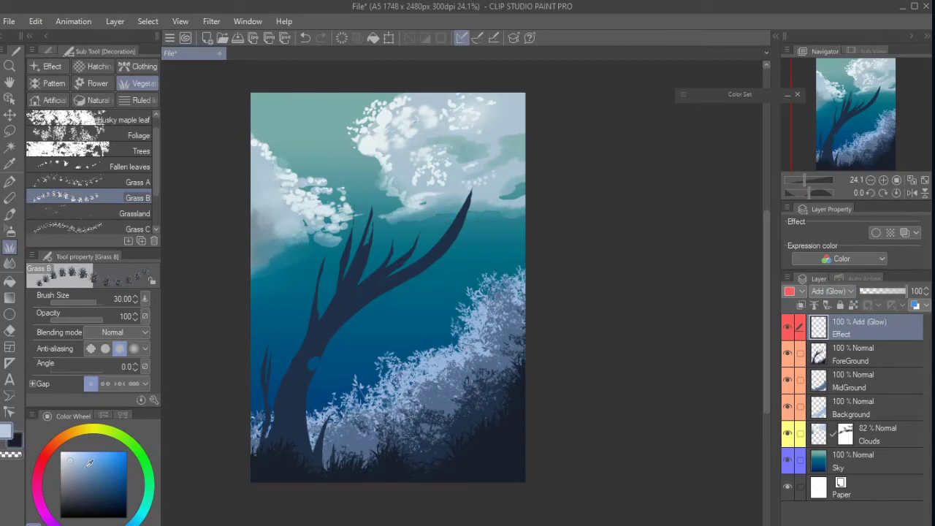
{"action": "key", "text": "b"}
{"action": "key", "text": "b"}
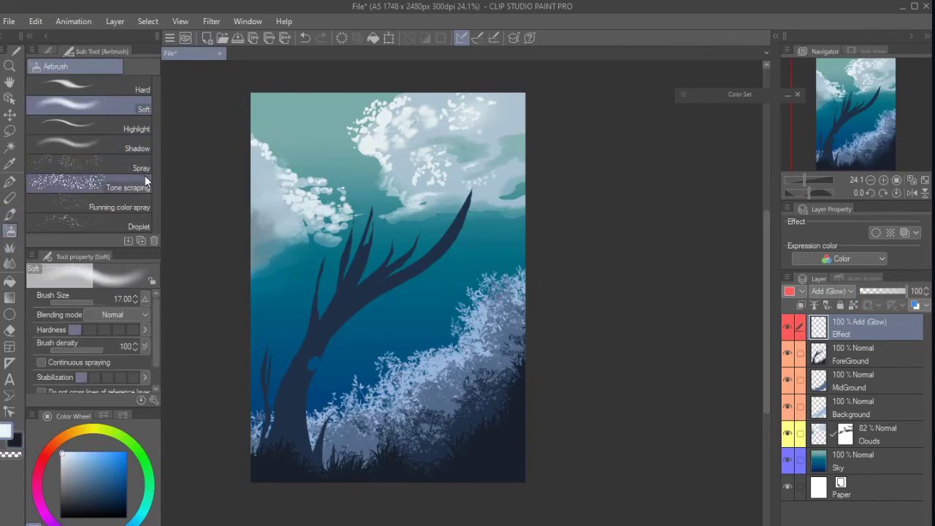
{"action": "key", "text": "b"}
{"action": "left_click", "coordinate": [49, 66]}
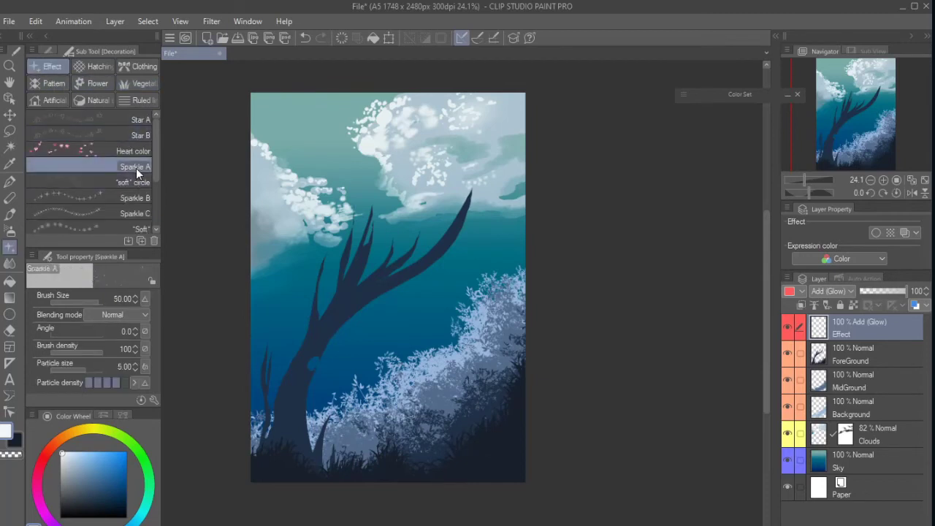
{"action": "left_click_drag", "start_coordinate": [312, 128], "coordinate": [323, 148]}
{"action": "key", "text": "bracketleft"}
{"action": "key", "text": "bracketleft"}
{"action": "key", "text": "bracketleft"}
{"action": "key", "text": "bracketleft"}
{"action": "key", "text": "bracketleft"}
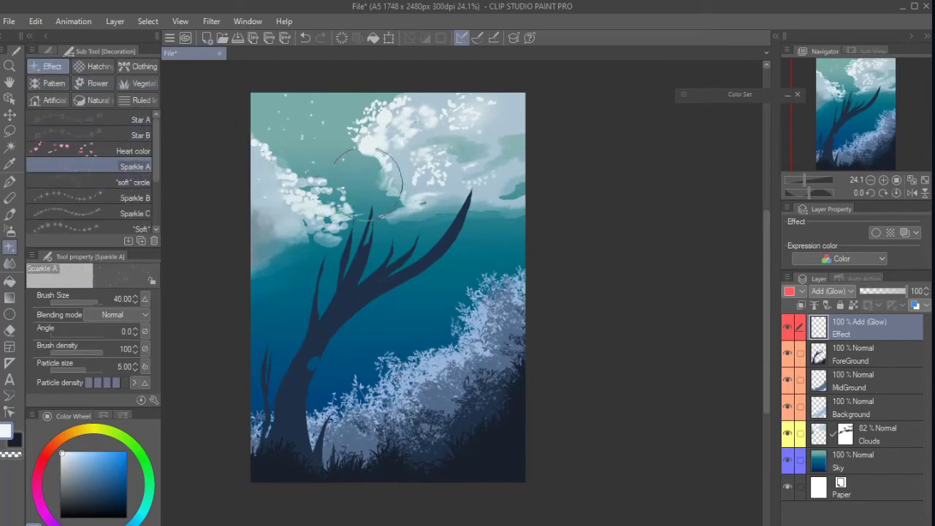
Spread more Sparkle A stars across the rest of the sky down to the bushes, varying the brush size
{"action": "key", "text": "bracketleft"}
{"action": "key", "text": "bracketleft"}
{"action": "key", "text": "bracketleft"}
{"action": "key", "text": "bracketleft"}
{"action": "key", "text": "bracketright"}
{"action": "key", "text": "bracketright"}
{"action": "key", "text": "bracketright"}
{"action": "key", "text": "bracketright"}
{"action": "key", "text": "bracketright"}
{"action": "key", "text": "bracketright"}
{"action": "left_click_drag", "start_coordinate": [480, 239], "coordinate": [518, 250]}
{"action": "key", "text": "bracketleft"}
{"action": "key", "text": "bracketleft"}
{"action": "key", "text": "bracketleft"}
{"action": "key", "text": "bracketleft"}
{"action": "key", "text": "bracketleft"}
Try a Sparkle B stroke at size 15, undo it, and place single larger stars in the sky at size 8
{"action": "left_click", "coordinate": [139, 197]}
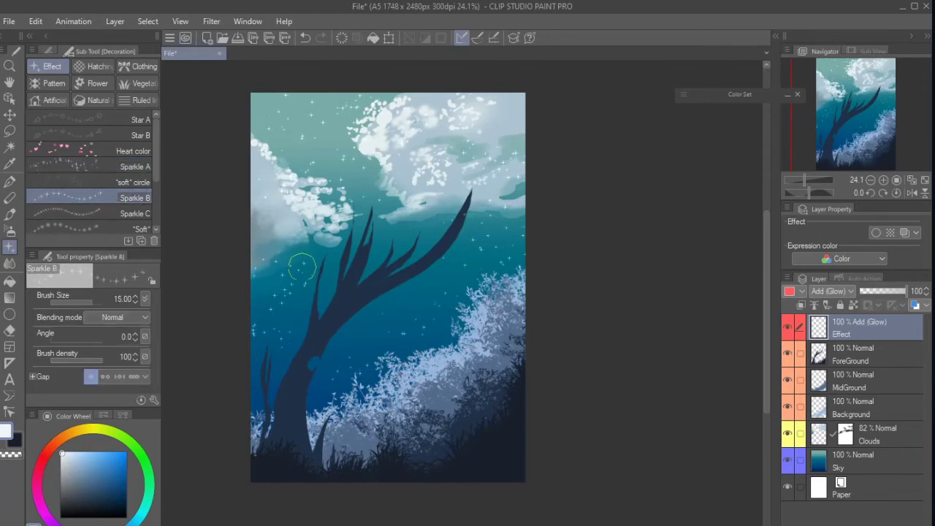
{"action": "left_click_drag", "start_coordinate": [337, 335], "coordinate": [374, 329]}
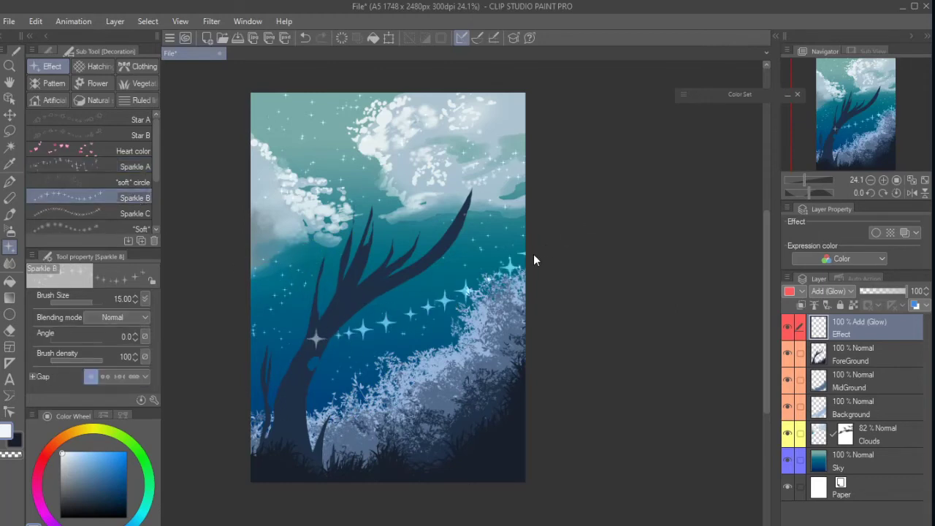
{"action": "key", "text": "ctrl+z"}
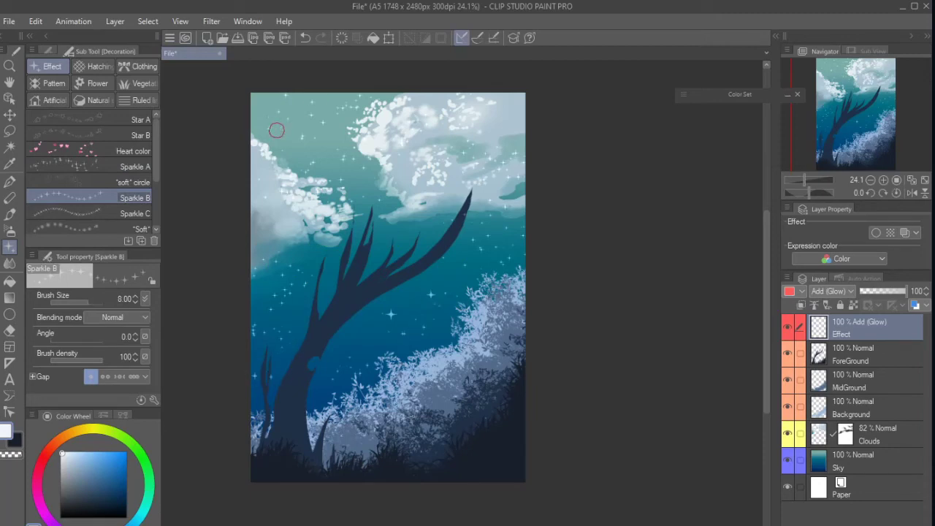
Try a line of sparkles across the sky with the Sparkle C brush at size 12 and undo it
{"action": "left_click", "coordinate": [137, 214]}
{"action": "mouse_move", "coordinate": [274, 316]}
{"action": "left_mouse_down"}
{"action": "mouse_move", "coordinate": [300, 327]}
{"action": "mouse_move", "coordinate": [552, 294]}
{"action": "left_mouse_up"}
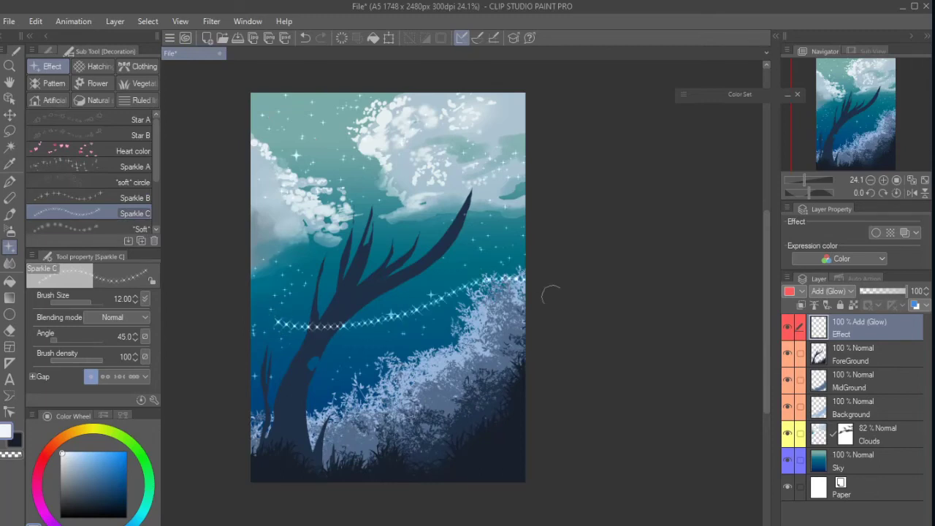
{"action": "key", "text": "ctrl+z"}
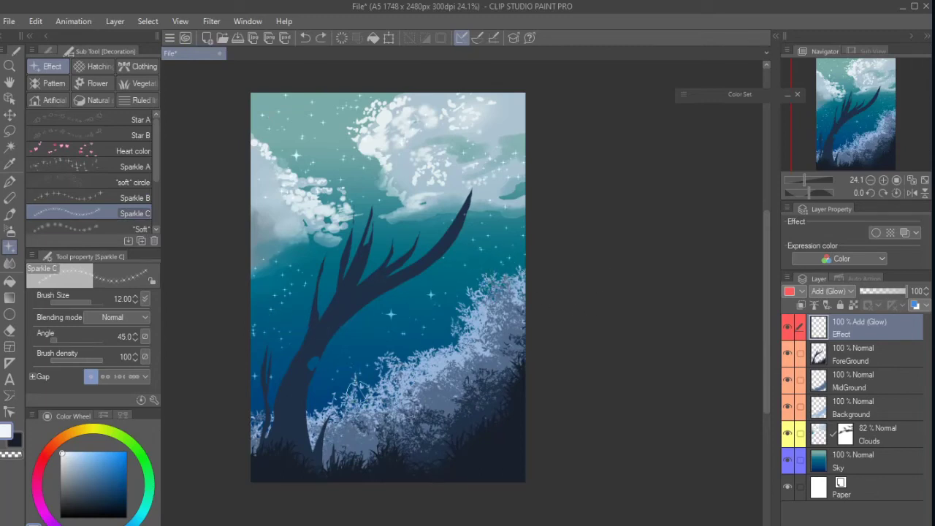
Stamp an outlined star above the bushes with Star A at size 7 and a small feather beside it with Feather at size 25
{"action": "left_click", "coordinate": [135, 119]}
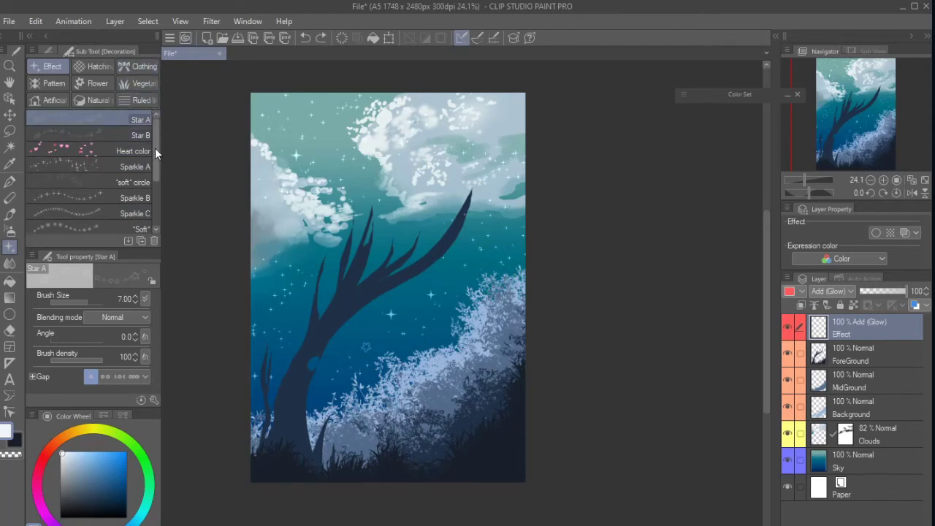
{"action": "left_click_drag", "start_coordinate": [154, 148], "coordinate": [156, 195]}
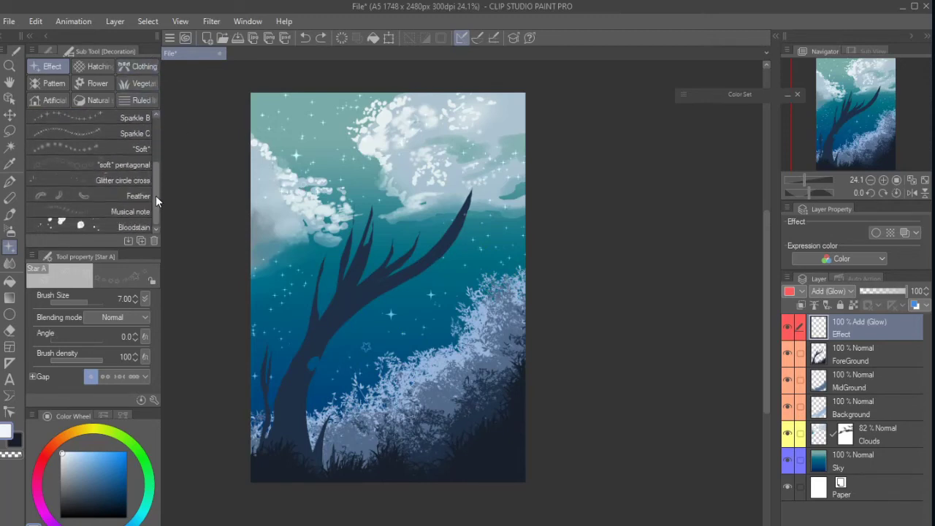
{"action": "left_click", "coordinate": [143, 199]}
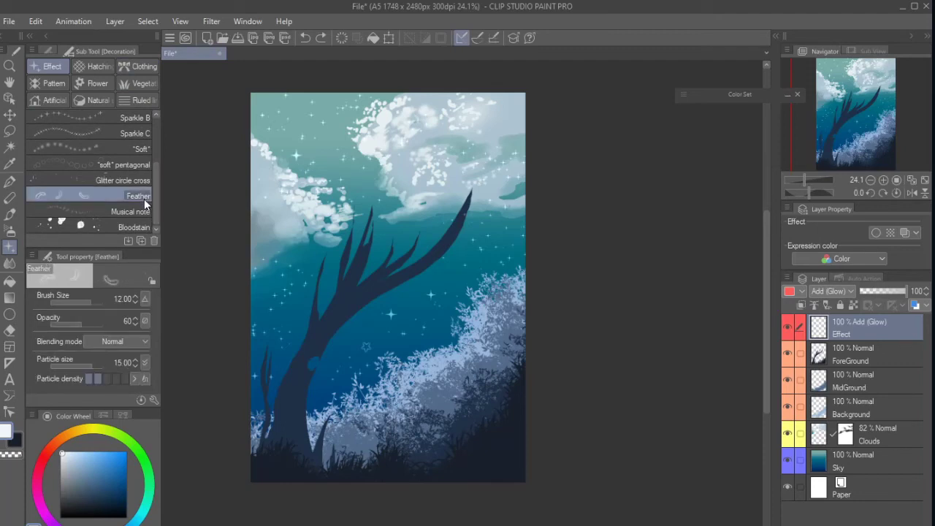
{"action": "key", "text": "bracketright"}
{"action": "key", "text": "bracketright"}
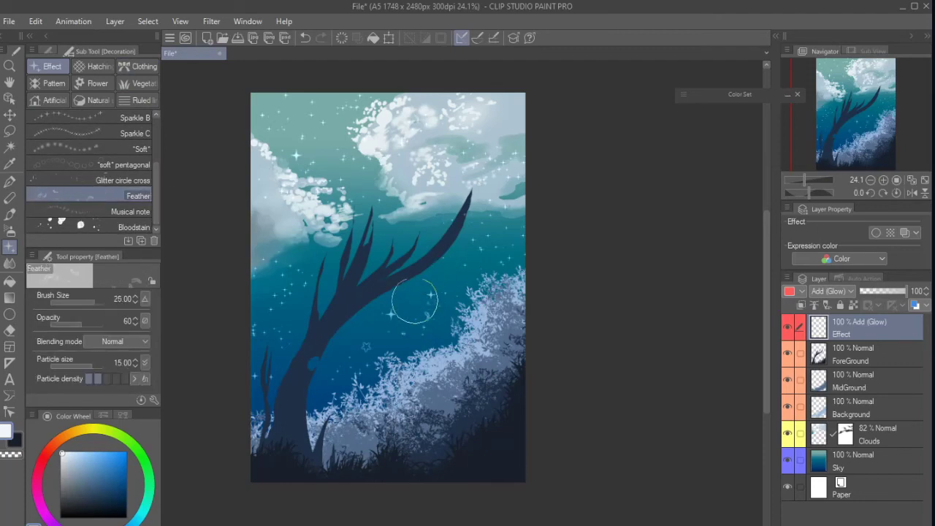
Stamp glowing feathers over the clouds, sky and dark lower-right bushes with the Feather brush at sizes 60 and 25
{"action": "key", "text": "bracketright"}
{"action": "key", "text": "bracketright"}
{"action": "key", "text": "bracketright"}
{"action": "key", "text": "bracketright"}
{"action": "left_click", "coordinate": [263, 218]}
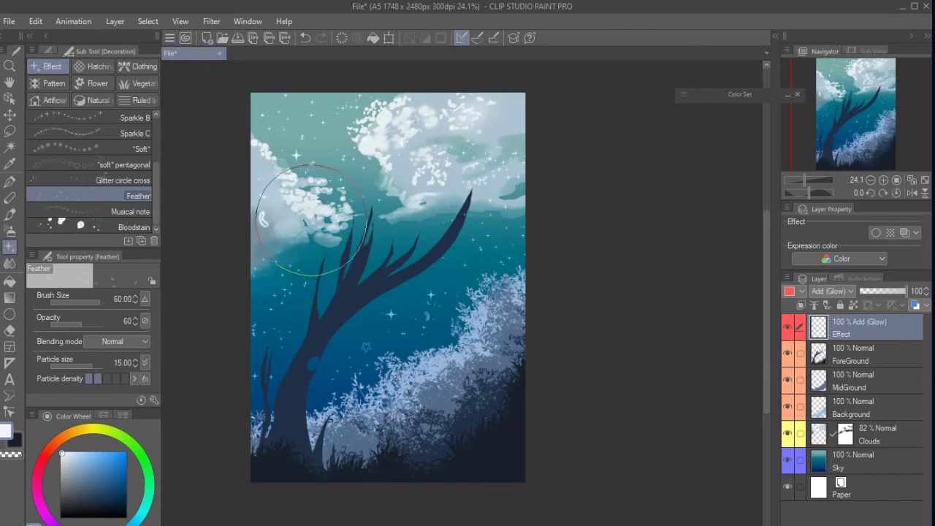
{"action": "left_click", "coordinate": [472, 184]}
{"action": "left_click", "coordinate": [499, 216]}
{"action": "left_click", "coordinate": [473, 262]}
{"action": "left_click", "coordinate": [497, 441]}
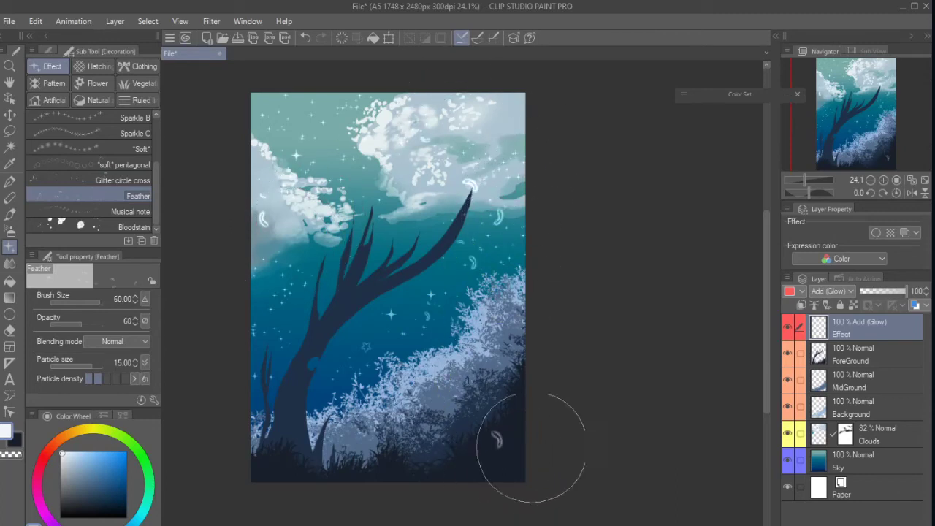
{"action": "key", "text": "bracketleft"}
{"action": "key", "text": "bracketleft"}
{"action": "key", "text": "bracketleft"}
{"action": "key", "text": "bracketleft"}
{"action": "left_click", "coordinate": [506, 400]}
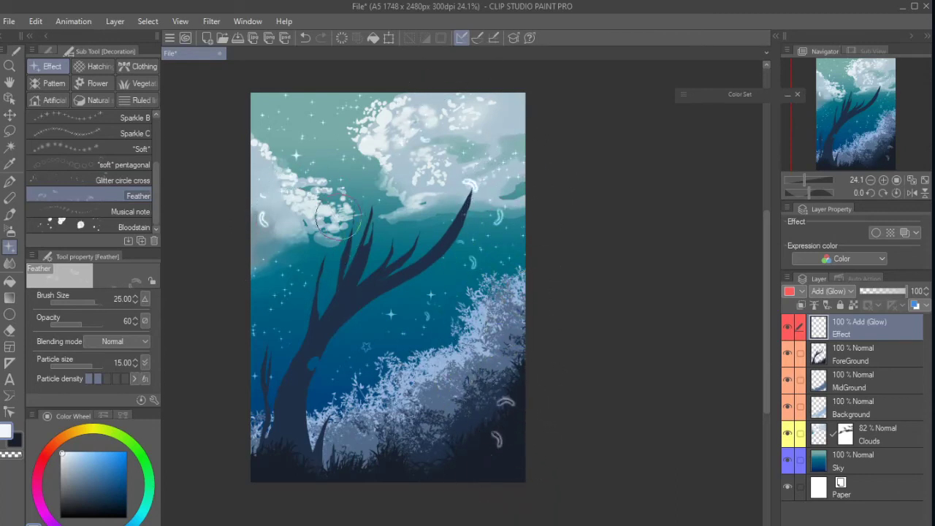
Stamp small glowing leaves over the upper-right cloud with the Fallen leaves brush at size 30
{"action": "left_click", "coordinate": [140, 84]}
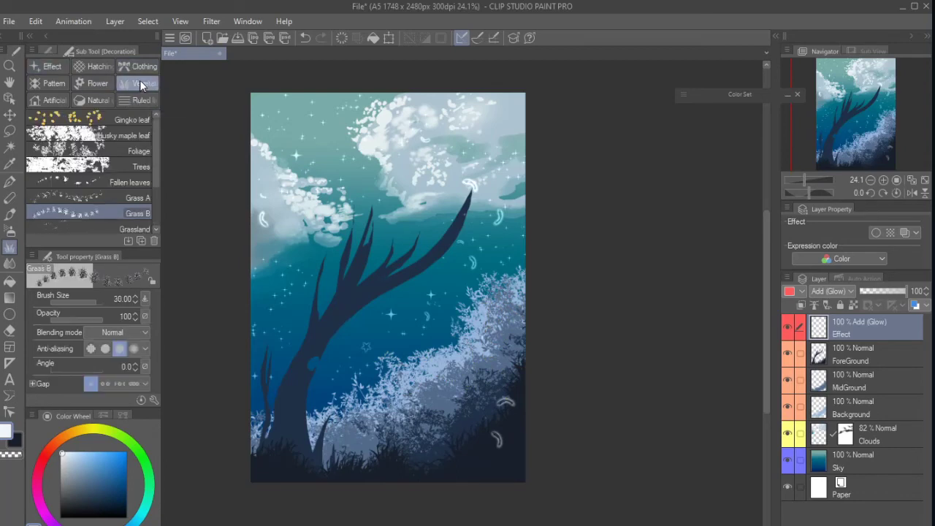
{"action": "scroll", "coordinate": [153, 163], "scroll_direction": "down", "scroll_amount": 1}
{"action": "left_click", "coordinate": [135, 172]}
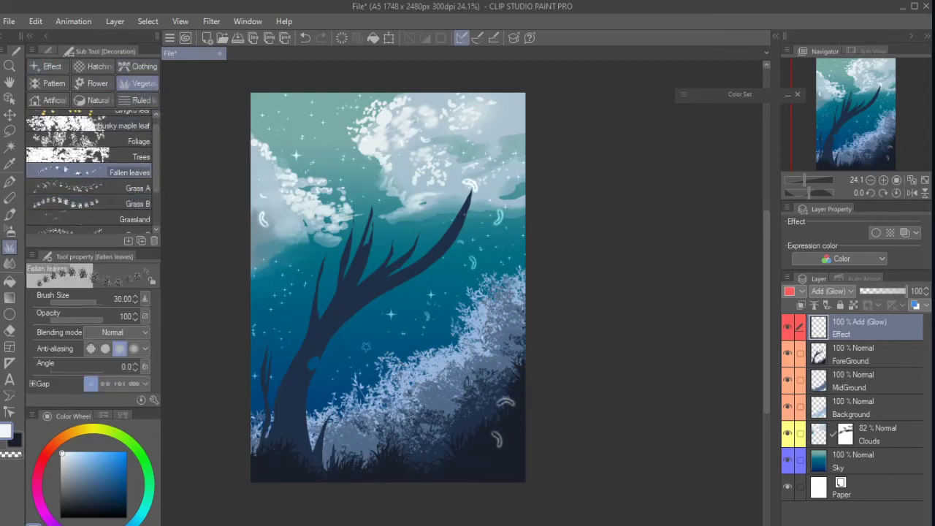
{"action": "left_click", "coordinate": [499, 133]}
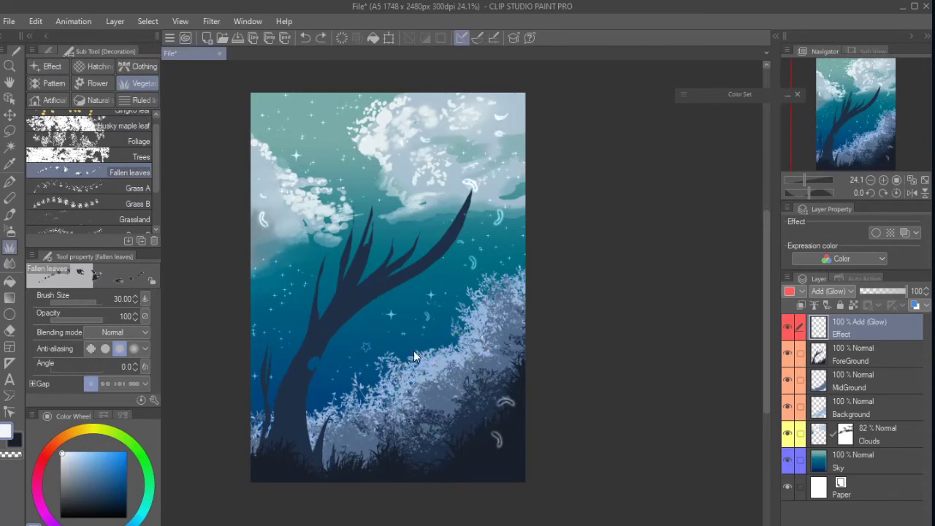
Try a Fallen leaves stroke across the tree trunk and undo it
{"action": "mouse_move", "coordinate": [315, 311]}
{"action": "left_mouse_down"}
{"action": "mouse_move", "coordinate": [328, 336]}
{"action": "mouse_move", "coordinate": [341, 309]}
{"action": "left_mouse_up"}
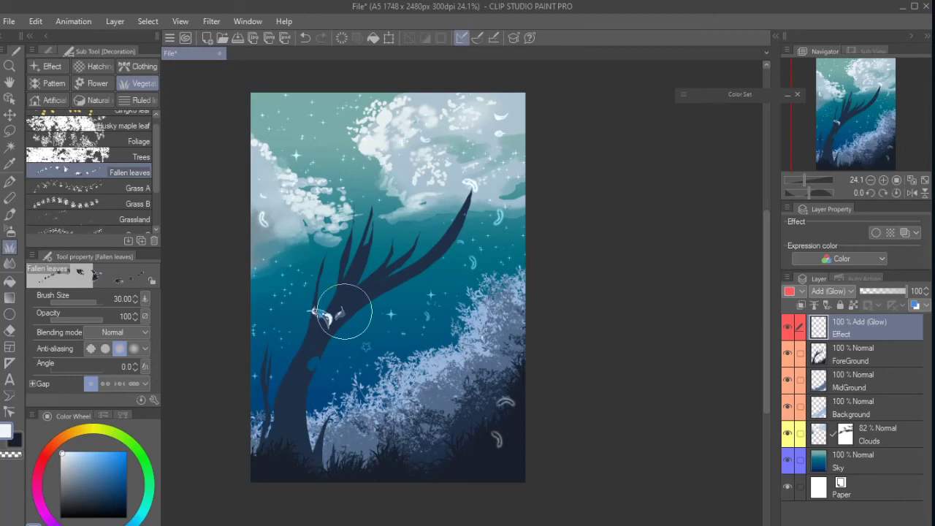
{"action": "left_click", "coordinate": [294, 411]}
{"action": "key", "text": "ctrl+z"}
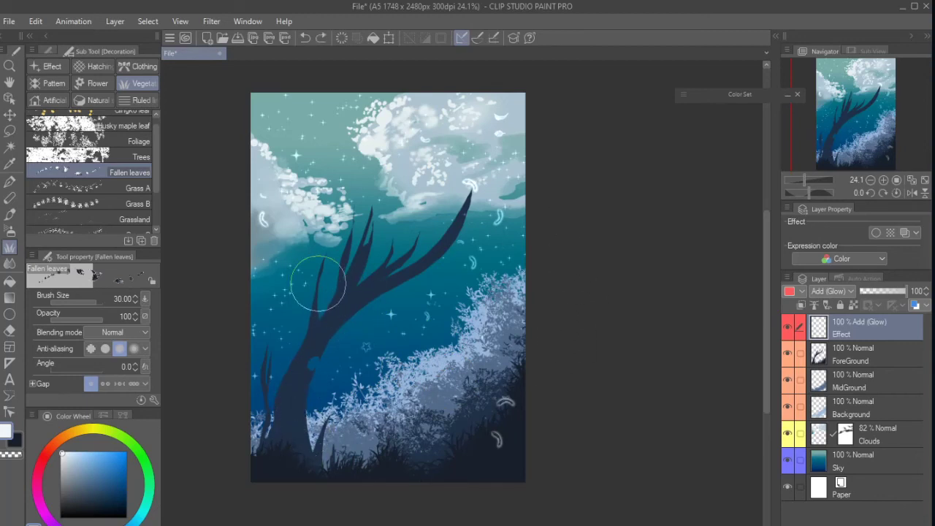
{"action": "left_click", "coordinate": [299, 325]}
{"action": "scroll", "coordinate": [549, 354], "scroll_direction": "up", "scroll_amount": 1}
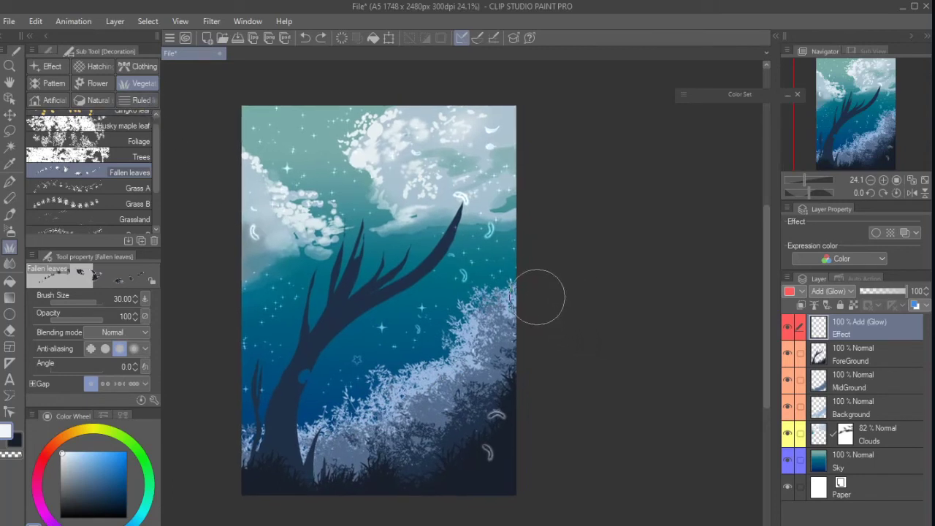
Add a new layer named Detail directly above the ForeGround layer and switch to the G-pen
{"action": "key", "text": "p"}
{"action": "left_click", "coordinate": [845, 360]}
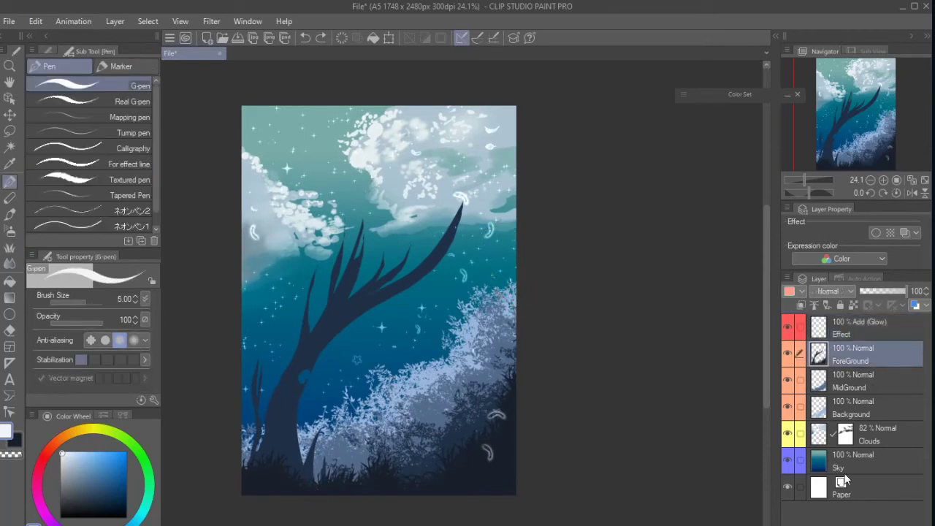
{"action": "key", "text": "ctrl+shift+n"}
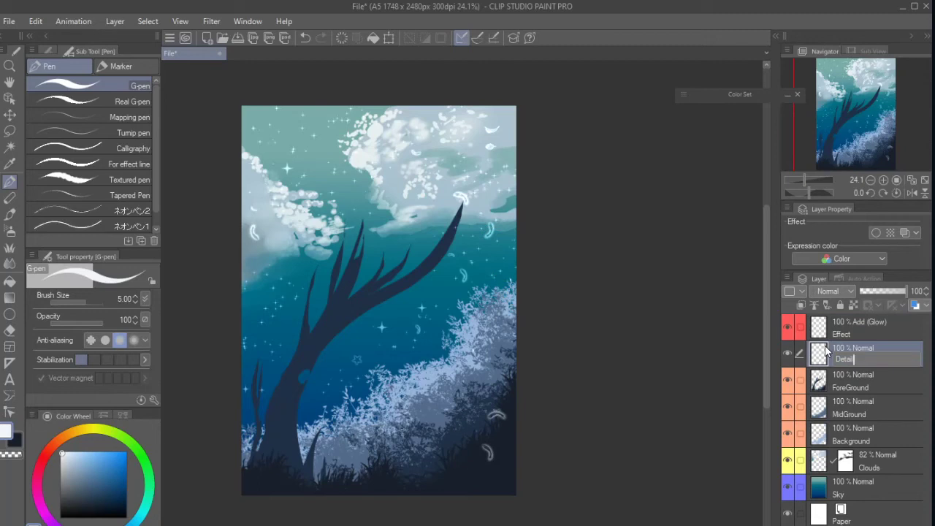
{"action": "key", "text": "Return"}
Draw a beaded chain and a filled, domed lantern silhouette hanging from the large right branch, using the trunk's dark colour and G-pen at size 5
{"action": "left_click", "coordinate": [419, 270], "text": "alt"}
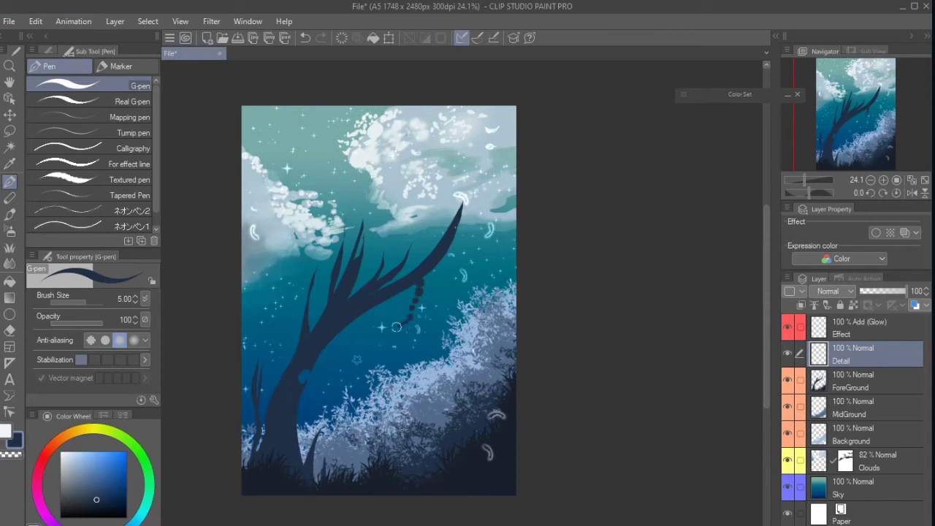
{"action": "mouse_move", "coordinate": [395, 338]}
{"action": "left_mouse_down"}
{"action": "mouse_move", "coordinate": [386, 377]}
{"action": "mouse_move", "coordinate": [385, 341]}
{"action": "mouse_move", "coordinate": [387, 423]}
{"action": "left_mouse_up"}
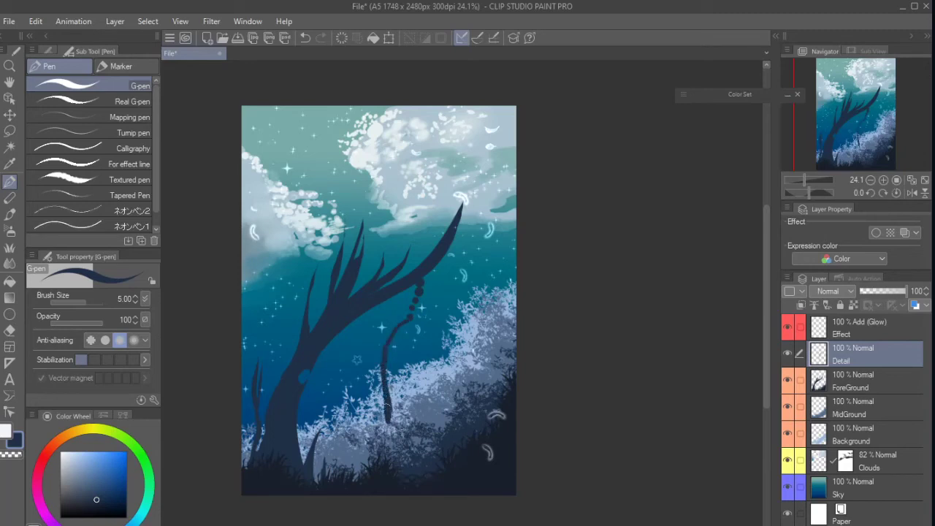
{"action": "mouse_move", "coordinate": [400, 325]}
{"action": "left_mouse_down"}
{"action": "mouse_move", "coordinate": [433, 331]}
{"action": "mouse_move", "coordinate": [443, 406]}
{"action": "left_mouse_up"}
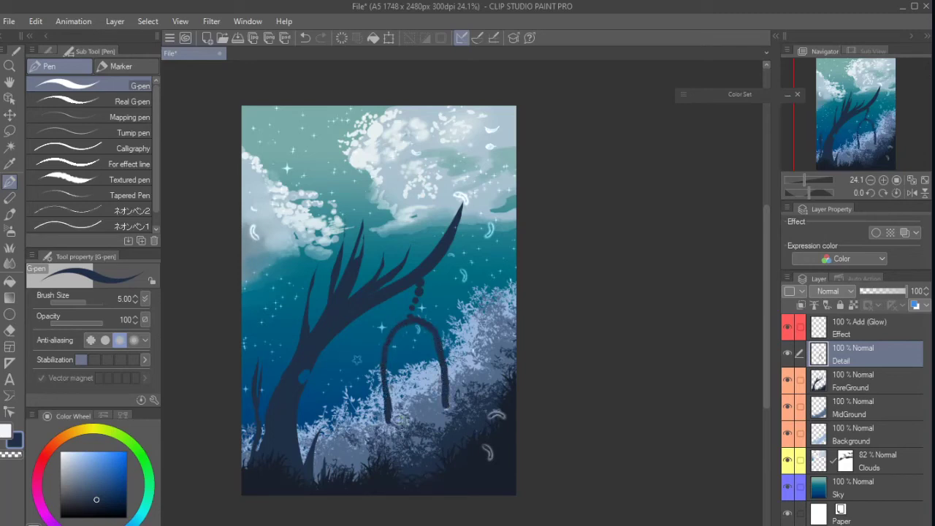
{"action": "mouse_move", "coordinate": [389, 421]}
{"action": "left_mouse_down"}
{"action": "mouse_move", "coordinate": [443, 407]}
{"action": "mouse_move", "coordinate": [391, 417]}
{"action": "mouse_move", "coordinate": [397, 381]}
{"action": "mouse_move", "coordinate": [392, 388]}
{"action": "mouse_move", "coordinate": [423, 327]}
{"action": "mouse_move", "coordinate": [434, 392]}
{"action": "left_mouse_up"}
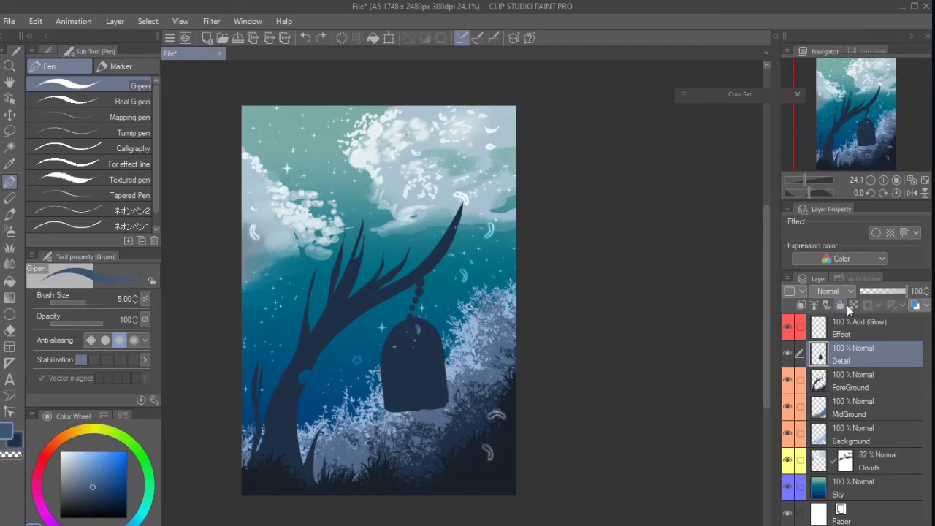
Lock the Detail layer's transparent pixels and paint lighter blue bands across the lantern, broken into window slots with the dark body colour
{"action": "left_click", "coordinate": [851, 305]}
{"action": "left_click_drag", "start_coordinate": [377, 350], "coordinate": [438, 347]}
{"action": "key", "text": "ctrl+z"}
{"action": "left_click_drag", "start_coordinate": [378, 352], "coordinate": [439, 345]}
{"action": "left_click_drag", "start_coordinate": [377, 351], "coordinate": [441, 349]}
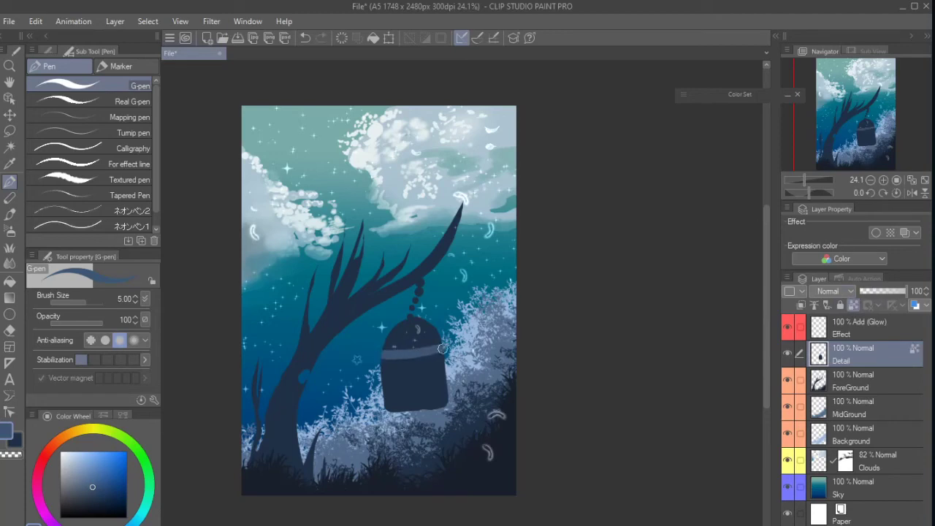
{"action": "left_click_drag", "start_coordinate": [379, 386], "coordinate": [445, 383]}
{"action": "left_click", "coordinate": [427, 378], "text": "alt"}
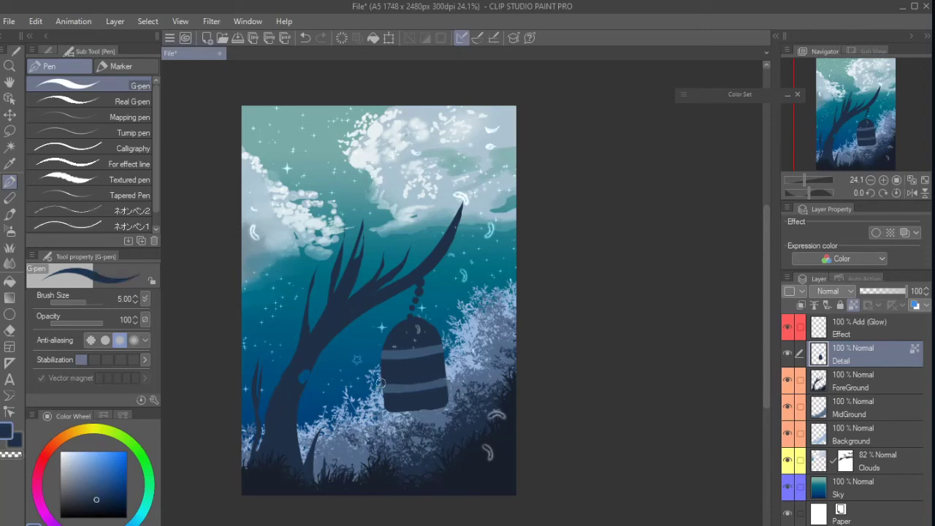
{"action": "left_click_drag", "start_coordinate": [380, 383], "coordinate": [443, 376]}
Make a Polyline selection on the Effect layer shaped like a light beam widening from the lantern's upper slots toward the left clouds
{"action": "key", "text": "m"}
{"action": "key", "text": "alt+bracketright"}
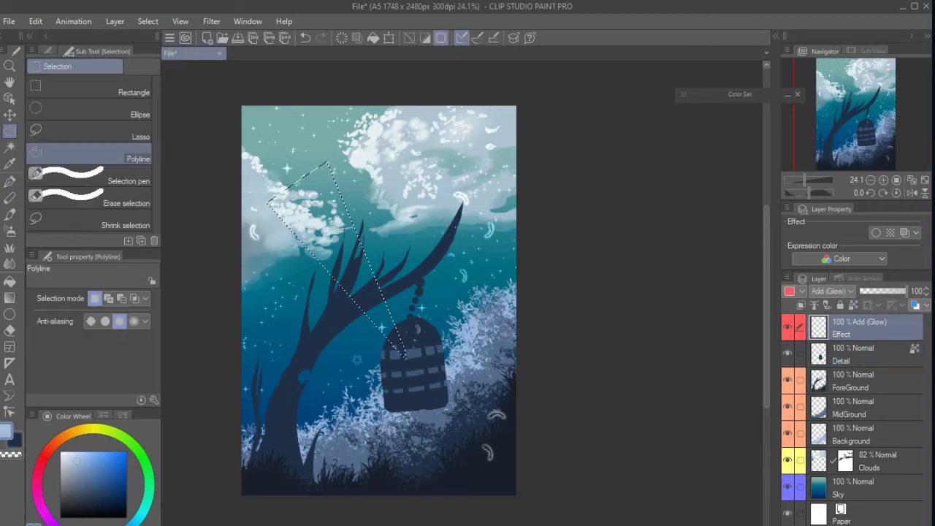
{"action": "left_click", "coordinate": [274, 196]}
{"action": "left_click", "coordinate": [326, 162]}
Fill the beam selection with a pale blue Foreground to transparent gradient fading outward from the lantern
{"action": "key", "text": "g"}
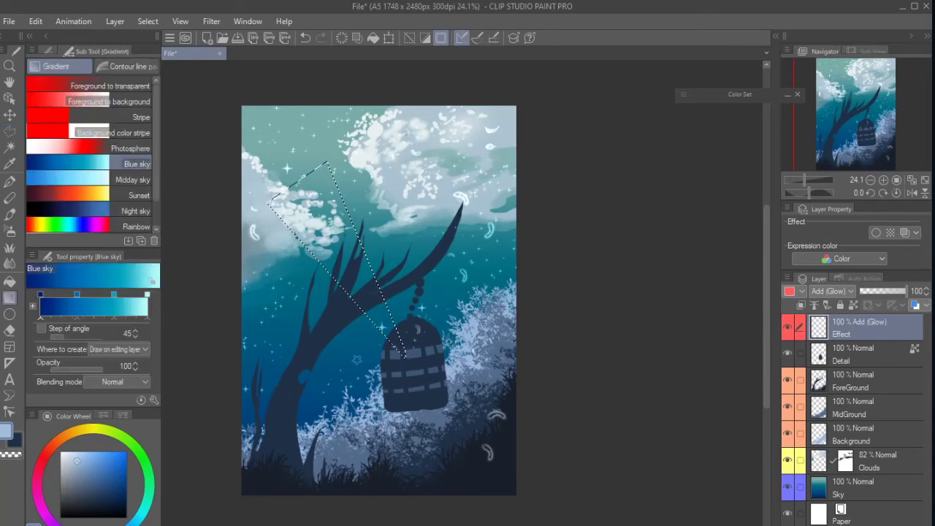
{"action": "left_click", "coordinate": [109, 85]}
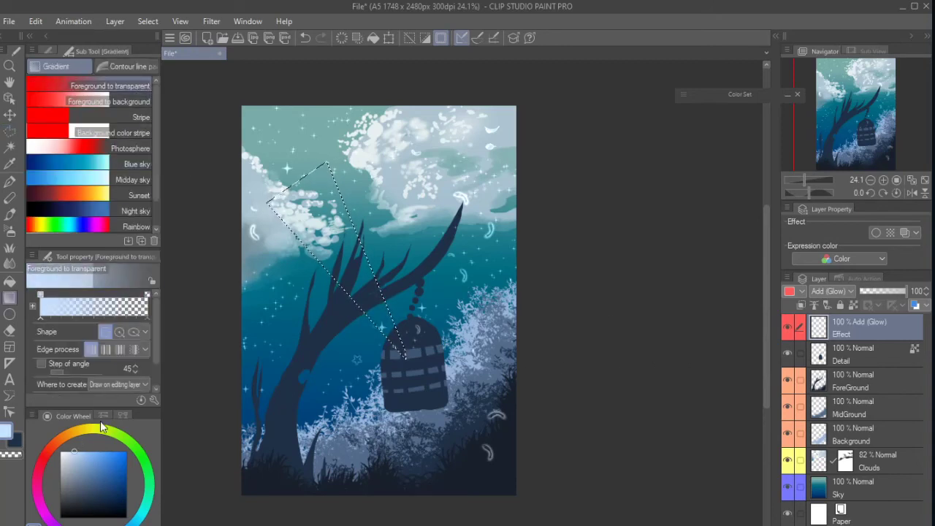
{"action": "left_click_drag", "start_coordinate": [404, 355], "coordinate": [345, 238]}
{"action": "key", "text": "ctrl+z"}
{"action": "left_click_drag", "start_coordinate": [404, 357], "coordinate": [299, 174]}
{"action": "key", "text": "ctrl+z"}
{"action": "left_click_drag", "start_coordinate": [404, 356], "coordinate": [298, 182]}
Copy the selected light beam onto its own Add (Glow) layer and set that layer's opacity to 54%
{"action": "key", "text": "ctrl+c"}
{"action": "key", "text": "ctrl+v"}
{"action": "left_click_drag", "start_coordinate": [906, 291], "coordinate": [886, 289]}
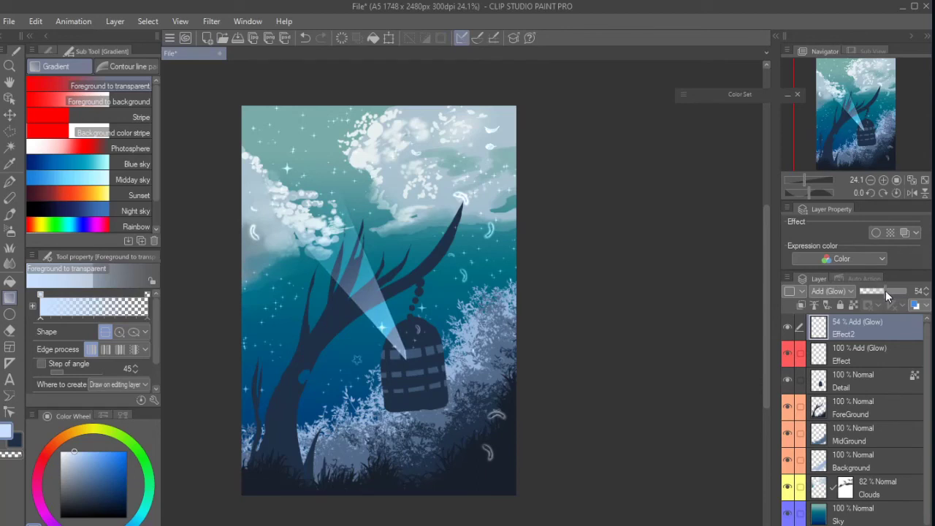
Select a second beam shape from the lantern toward the right bushes and fill it with the pale blue fading gradient
{"action": "key", "text": "m"}
{"action": "left_click", "coordinate": [429, 369]}
{"action": "key", "text": "Escape"}
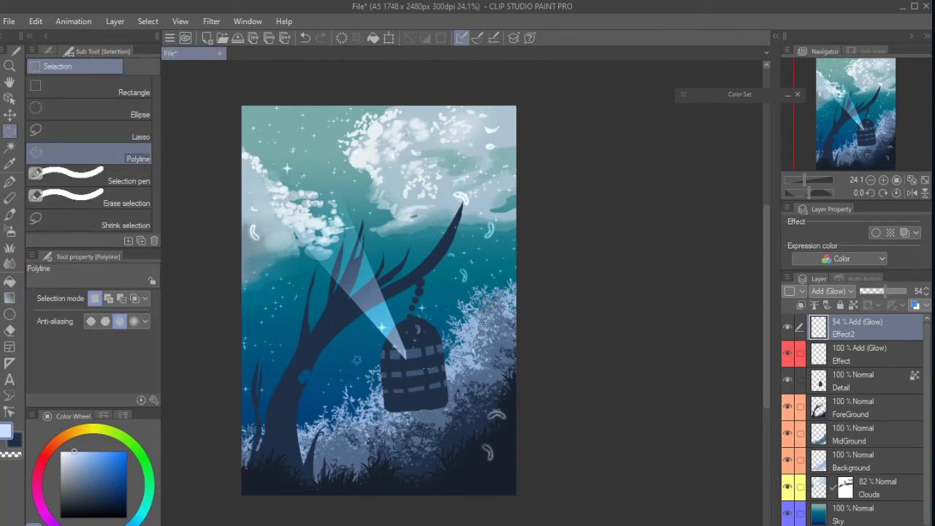
{"action": "left_click", "coordinate": [532, 250]}
{"action": "left_click", "coordinate": [554, 343]}
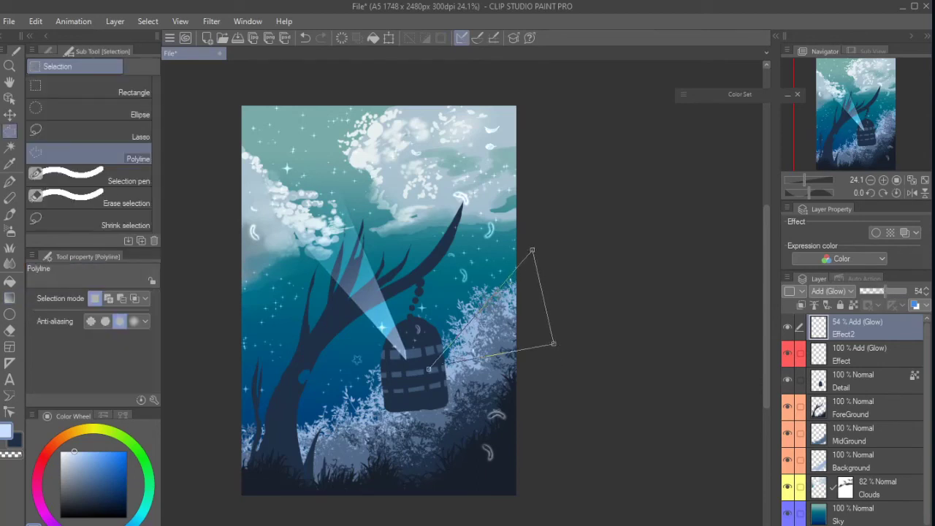
{"action": "left_click", "coordinate": [430, 372]}
{"action": "key", "text": "g"}
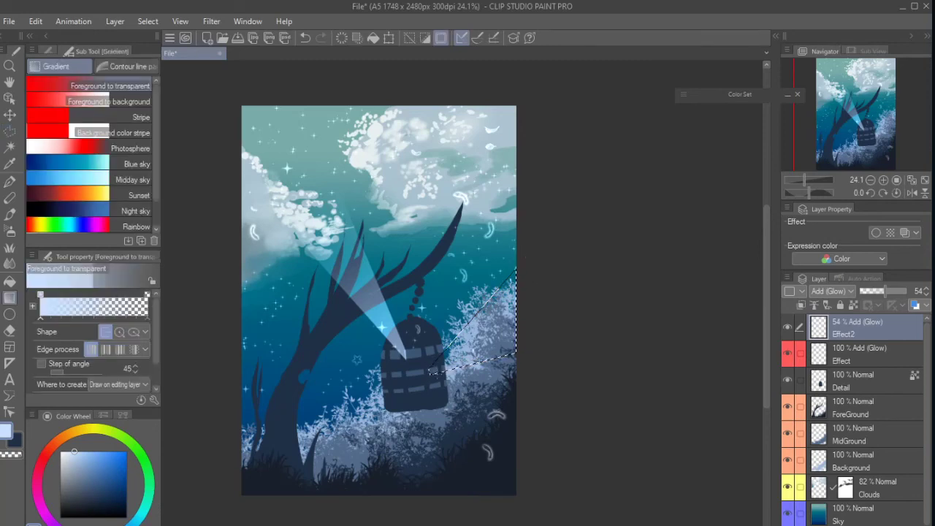
{"action": "left_click_drag", "start_coordinate": [431, 373], "coordinate": [520, 317]}
Add a smaller third gradient beam from the lantern's lower slots toward the trunk and clear the selection
{"action": "left_click", "coordinate": [401, 385]}
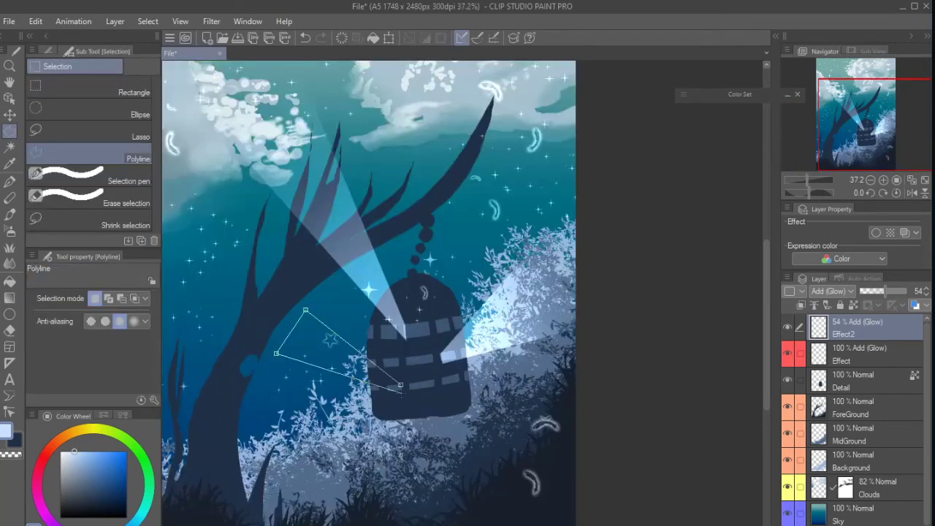
{"action": "left_click", "coordinate": [306, 311]}
{"action": "key", "text": "g"}
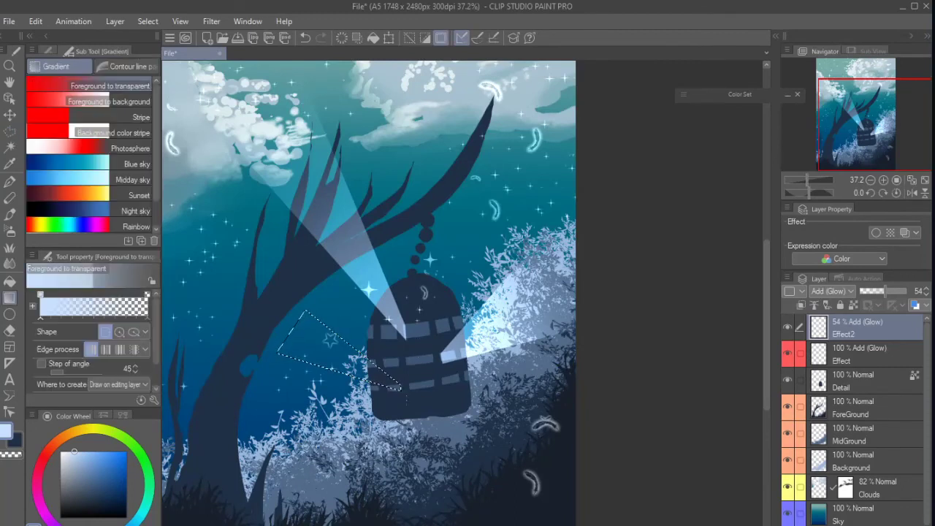
{"action": "left_click_drag", "start_coordinate": [401, 386], "coordinate": [339, 318]}
{"action": "key", "text": "ctrl+d"}
Add a new layer clipped to the light-beam layer
{"action": "key", "text": "/"}
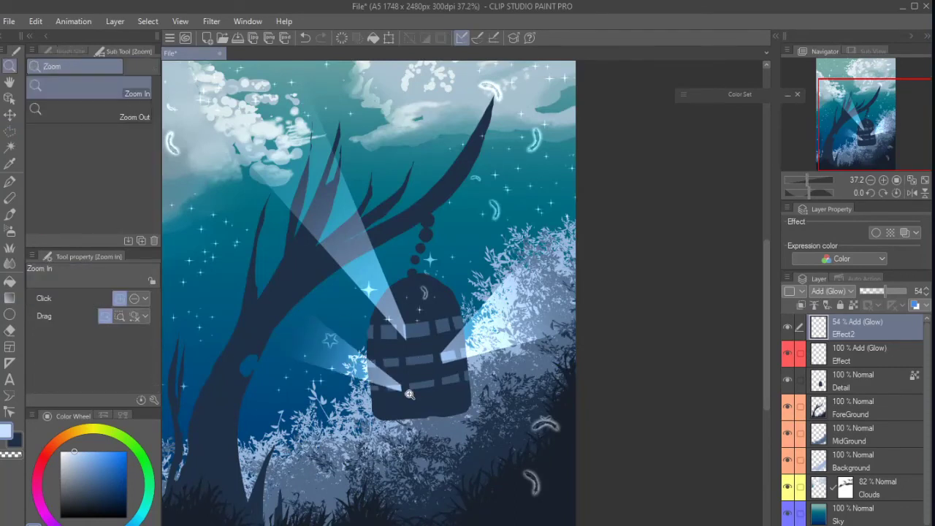
{"action": "left_click", "coordinate": [410, 394], "text": "alt"}
{"action": "left_click", "coordinate": [802, 306]}
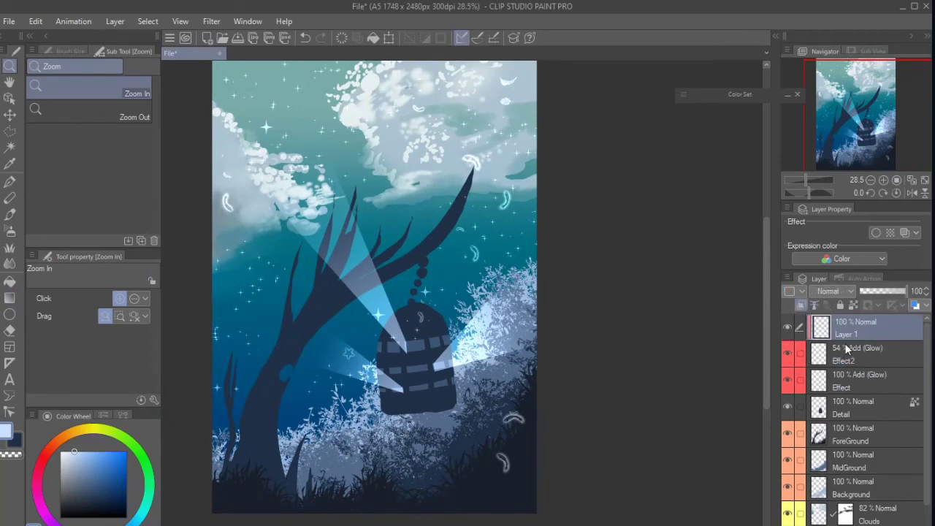
Tint the upper-left light beam yellow on the clipped layer with the Soft airbrush at size 30
{"action": "key", "text": "b"}
{"action": "key", "text": "b"}
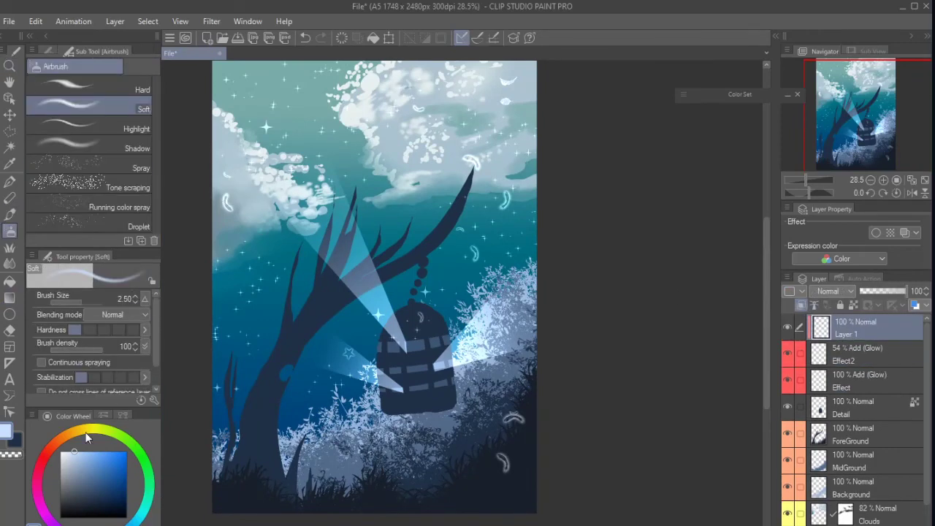
{"action": "left_click_drag", "start_coordinate": [85, 431], "coordinate": [94, 431]}
{"action": "left_click", "coordinate": [91, 451]}
{"action": "key", "text": "bracketright"}
{"action": "key", "text": "bracketright"}
{"action": "key", "text": "bracketright"}
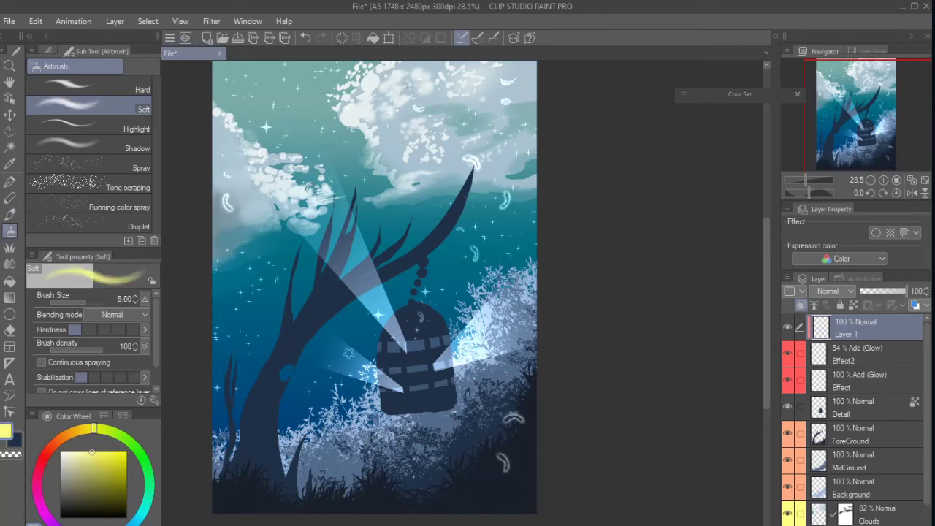
{"action": "key", "text": "bracketright"}
{"action": "key", "text": "bracketright"}
{"action": "key", "text": "bracketright"}
{"action": "key", "text": "bracketright"}
{"action": "key", "text": "bracketright"}
{"action": "key", "text": "bracketright"}
{"action": "key", "text": "bracketright"}
{"action": "key", "text": "bracketright"}
{"action": "key", "text": "bracketright"}
{"action": "key", "text": "bracketright"}
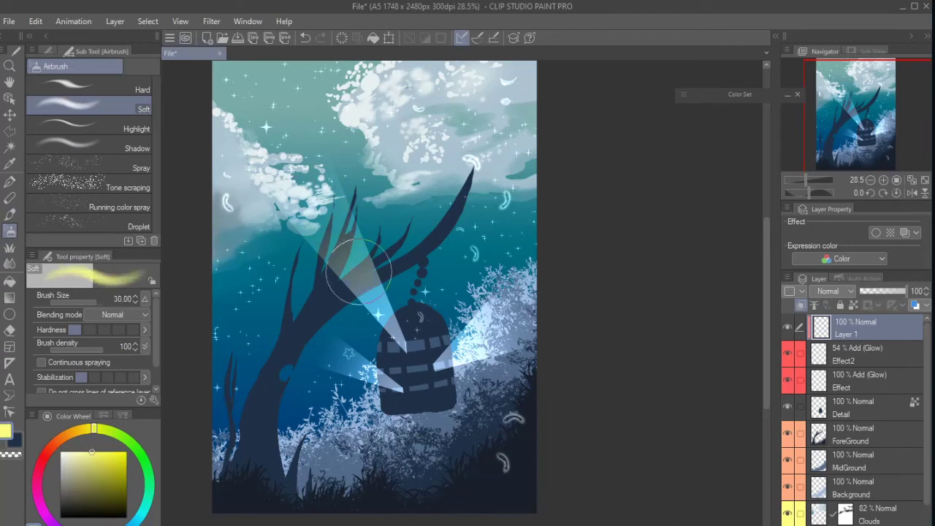
{"action": "mouse_move", "coordinate": [358, 270]}
{"action": "left_mouse_down"}
{"action": "mouse_move", "coordinate": [391, 277]}
{"action": "mouse_move", "coordinate": [406, 324]}
{"action": "left_mouse_up"}
Tint the lower-left light beam purple with the Soft airbrush at size 40
{"action": "mouse_move", "coordinate": [94, 431]}
{"action": "left_mouse_down"}
{"action": "mouse_move", "coordinate": [144, 500]}
{"action": "mouse_move", "coordinate": [124, 520]}
{"action": "mouse_move", "coordinate": [73, 525]}
{"action": "left_mouse_up"}
{"action": "left_click", "coordinate": [101, 456]}
{"action": "key", "text": "bracketright"}
{"action": "mouse_move", "coordinate": [365, 387]}
{"action": "left_mouse_down"}
{"action": "mouse_move", "coordinate": [388, 392]}
{"action": "mouse_move", "coordinate": [344, 376]}
{"action": "left_mouse_up"}
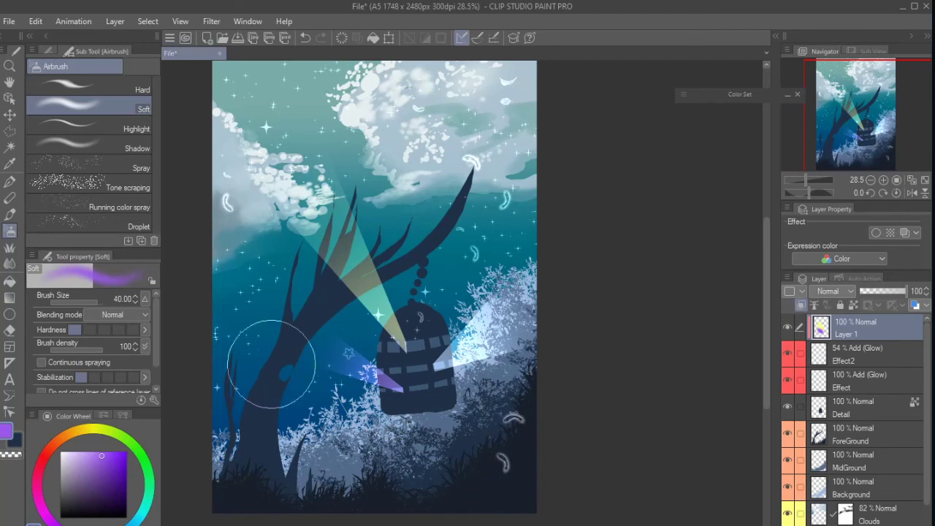
Tint the right light beam over the bushes pink with the Soft airbrush at size 40
{"action": "left_click", "coordinate": [140, 453]}
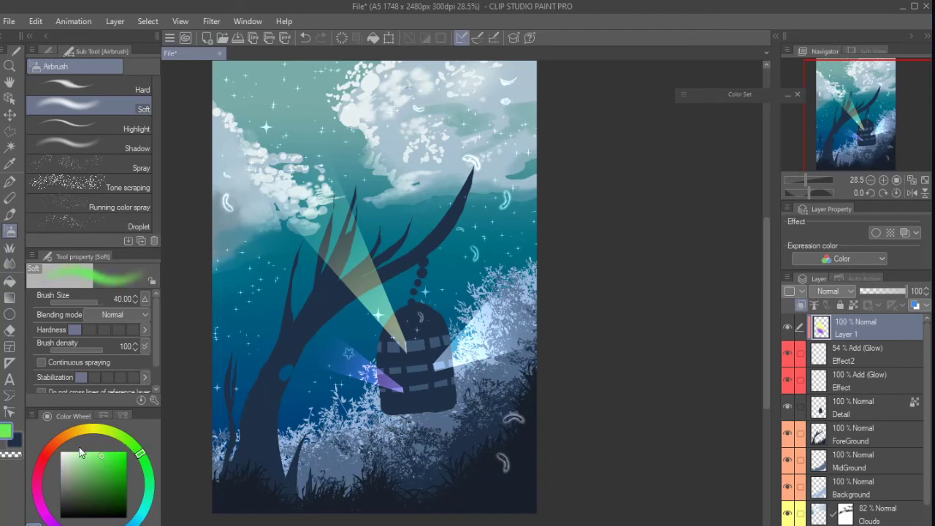
{"action": "left_click", "coordinate": [37, 472]}
{"action": "mouse_move", "coordinate": [423, 325]}
{"action": "left_mouse_down"}
{"action": "mouse_move", "coordinate": [468, 336]}
{"action": "mouse_move", "coordinate": [431, 366]}
{"action": "mouse_move", "coordinate": [474, 365]}
{"action": "left_mouse_up"}
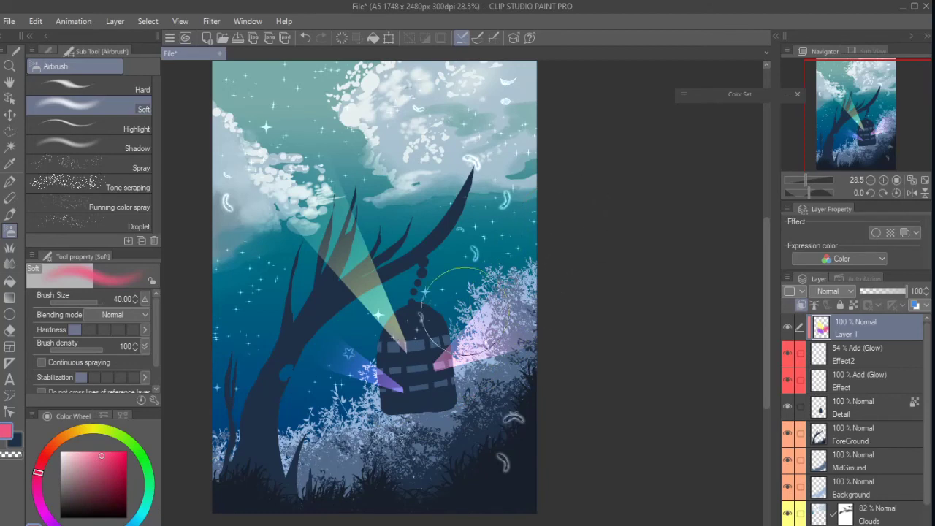
Add a new layer directly above the Detail layer and fill it with bright pink
{"action": "key", "text": "ctrl+space"}
{"action": "left_click_drag", "start_coordinate": [520, 294], "coordinate": [486, 294]}
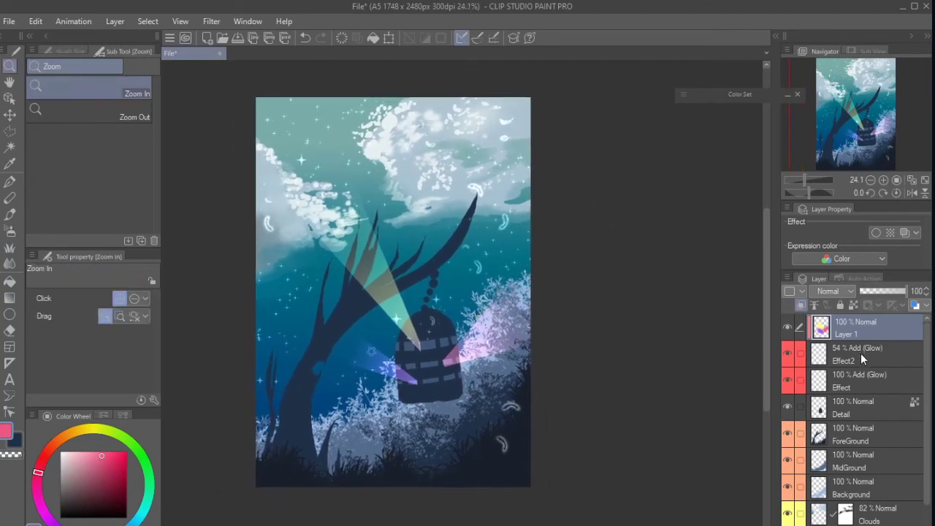
{"action": "left_click", "coordinate": [862, 406]}
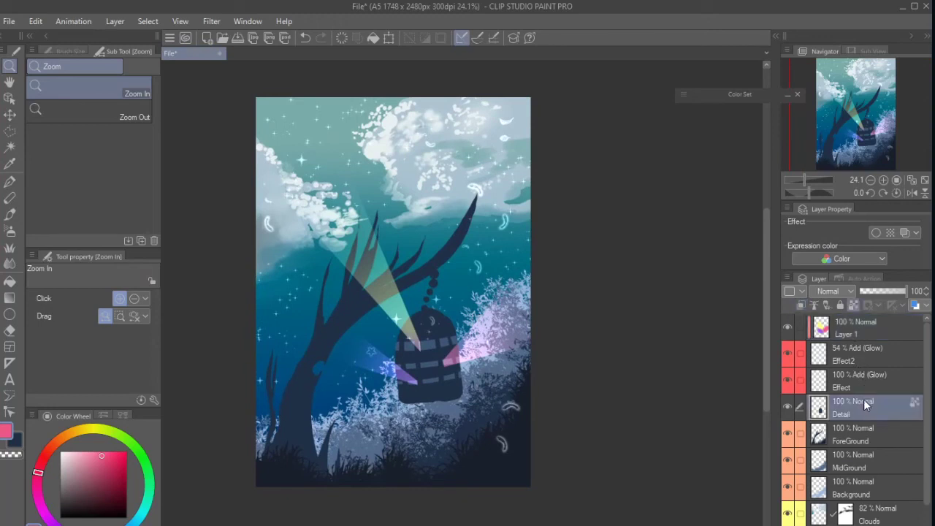
{"action": "key", "text": "ctrl+shift+n"}
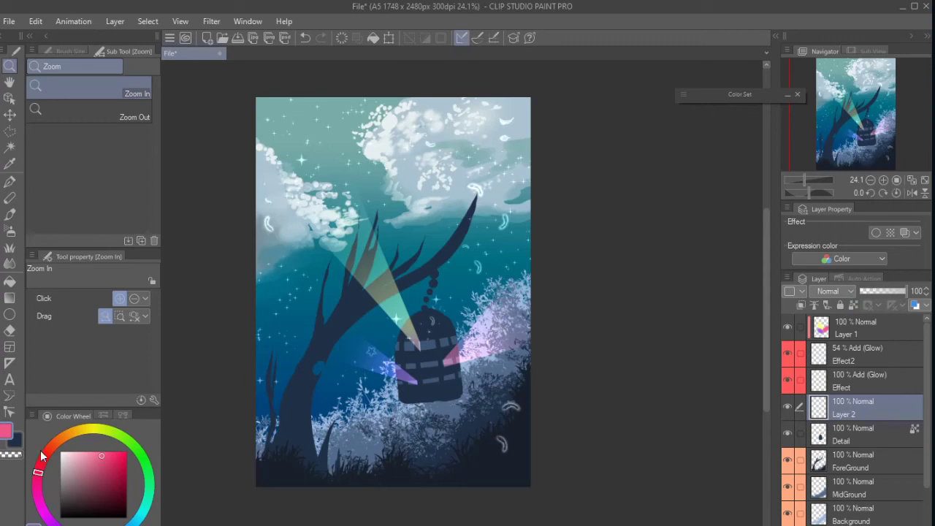
{"action": "left_click_drag", "start_coordinate": [42, 472], "coordinate": [39, 501]}
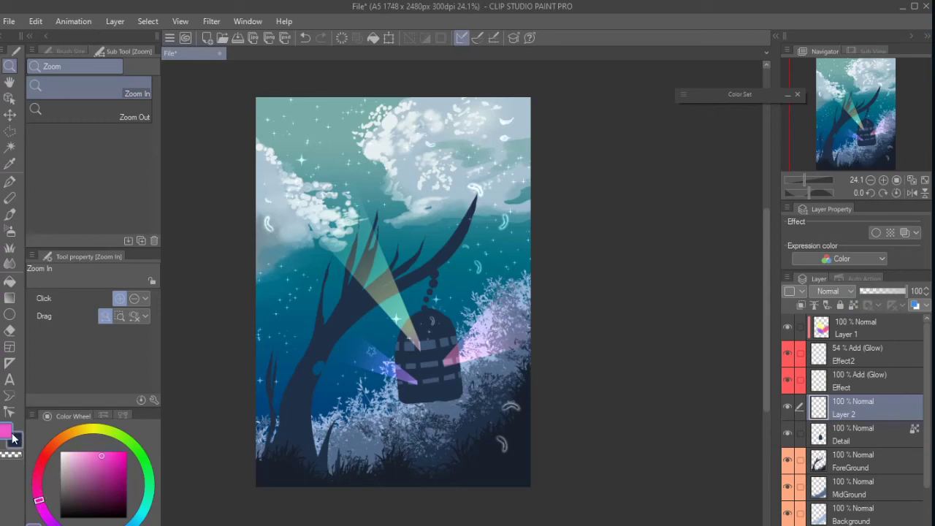
{"action": "left_click_drag", "start_coordinate": [98, 454], "coordinate": [105, 447]}
{"action": "key", "text": "alt+BackSpace"}
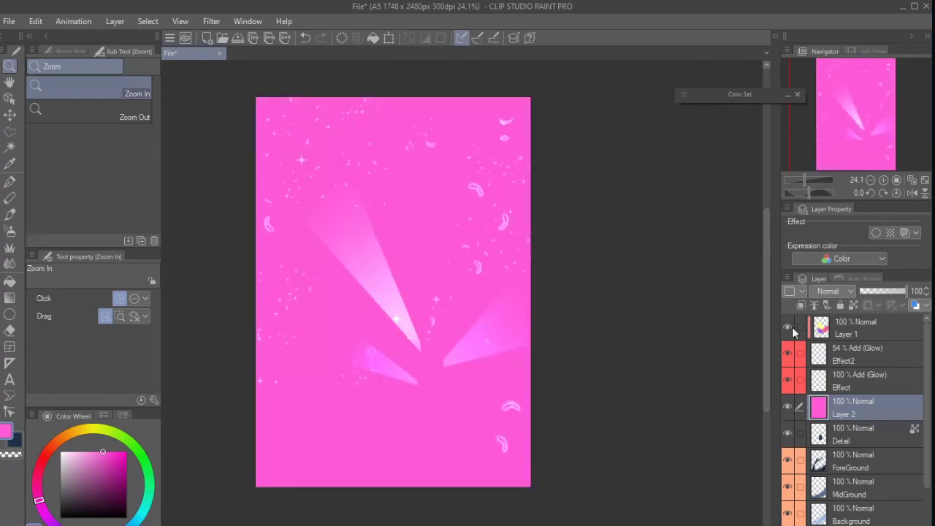
Set the pink layer to Overlay at 60% opacity and shift its hue by about 31
{"action": "left_click", "coordinate": [840, 292]}
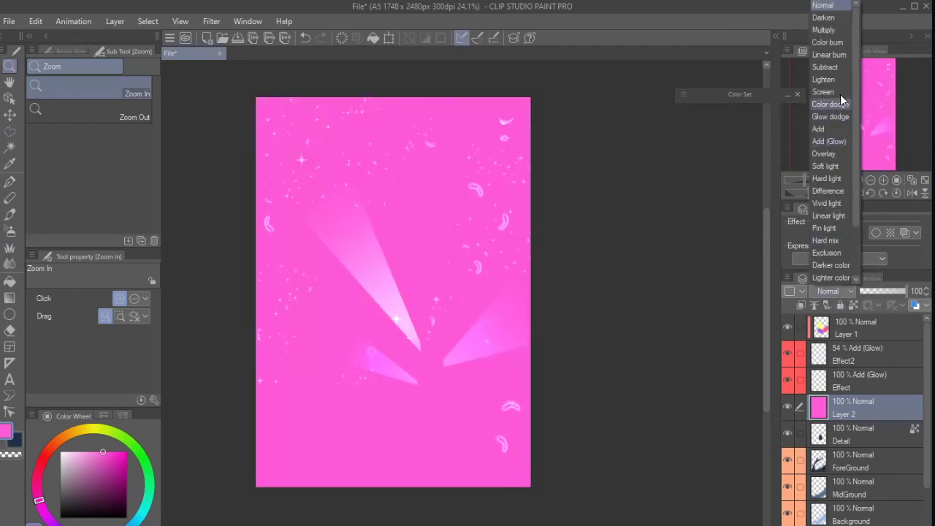
{"action": "left_click", "coordinate": [834, 155]}
{"action": "key", "text": "ctrl+u"}
{"action": "left_click_drag", "start_coordinate": [745, 212], "coordinate": [777, 213]}
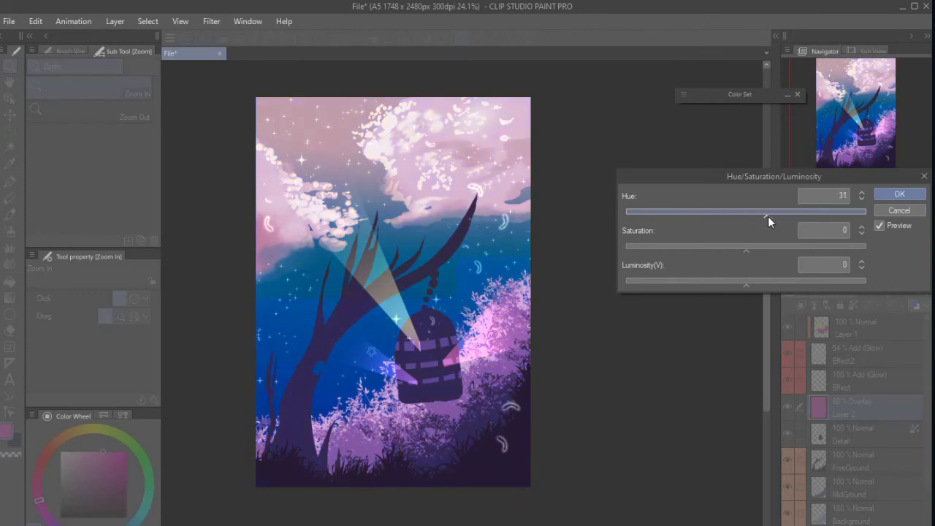
{"action": "key", "text": "Return"}
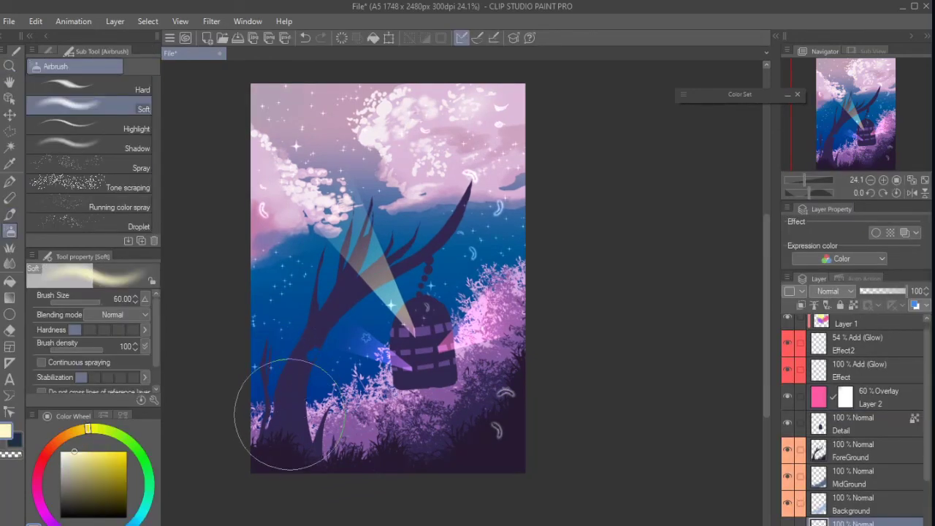
Try a pale yellow glow behind the bushes with the Soft airbrush at sizes 60 and 80, and undo it
{"action": "left_click_drag", "start_coordinate": [267, 433], "coordinate": [321, 431]}
{"action": "key", "text": "ctrl+z"}
{"action": "left_click_drag", "start_coordinate": [269, 442], "coordinate": [385, 417]}
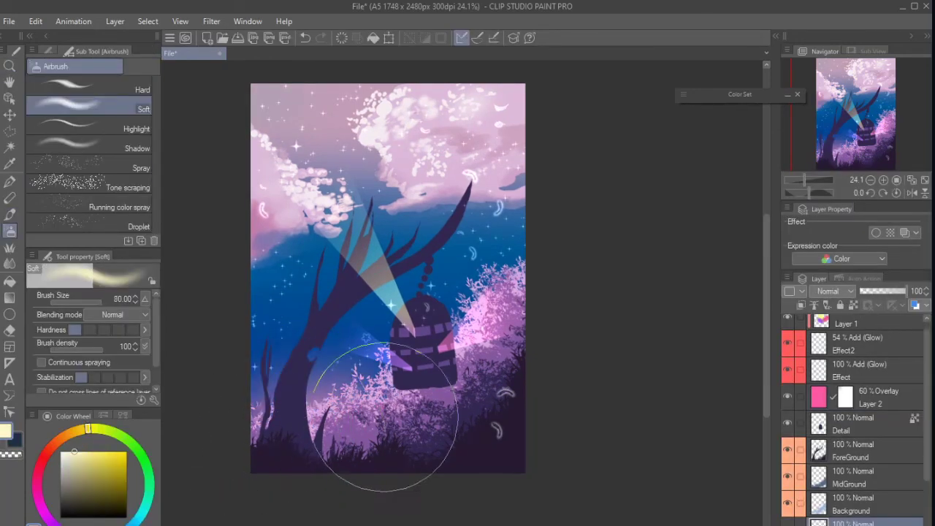
{"action": "key", "text": "ctrl+z"}
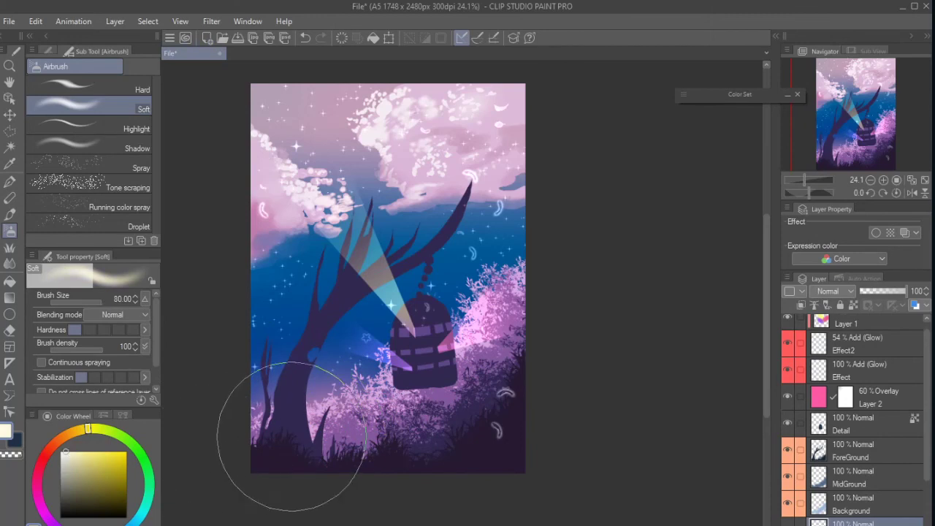
Paint a soft light grey glow along the horizon behind the tree and bushes with the Soft airbrush at size 80
{"action": "left_click", "coordinate": [60, 468]}
{"action": "left_click_drag", "start_coordinate": [314, 431], "coordinate": [361, 418]}
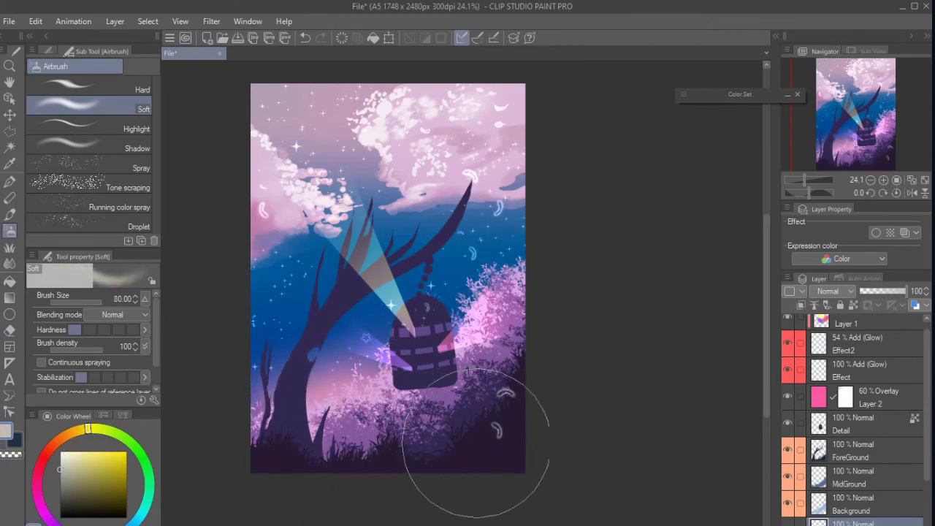
{"action": "left_click_drag", "start_coordinate": [314, 424], "coordinate": [255, 392]}
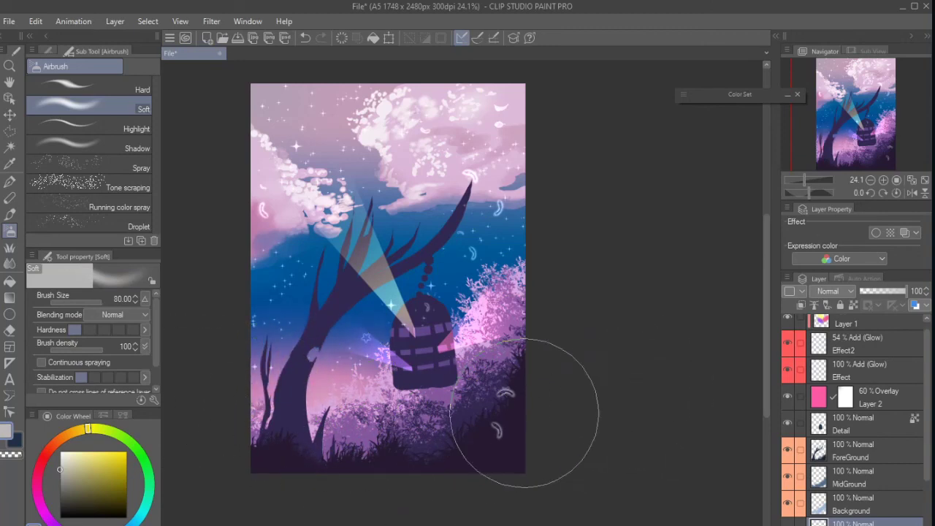
Try extending the grey glow around the right-hand bushes and undo the strokes
{"action": "mouse_move", "coordinate": [526, 413]}
{"action": "left_mouse_down"}
{"action": "mouse_move", "coordinate": [523, 424]}
{"action": "mouse_move", "coordinate": [521, 407]}
{"action": "left_mouse_up"}
{"action": "key", "text": "ctrl+z"}
{"action": "key", "text": "ctrl+z"}
{"action": "key", "text": "ctrl+z"}
{"action": "key", "text": "ctrl+z"}
{"action": "key", "text": "ctrl+z"}
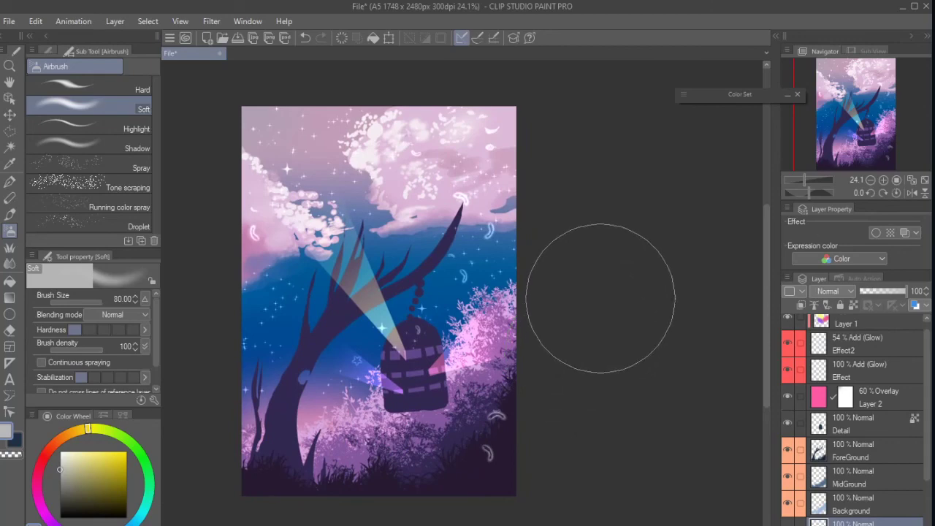
Reduce the Soft airbrush size to 25
{"action": "key", "text": "bracketleft"}
{"action": "key", "text": "bracketleft"}
{"action": "key", "text": "bracketleft"}
{"action": "key", "text": "bracketleft"}
{"action": "key", "text": "bracketleft"}
{"action": "key", "text": "bracketleft"}
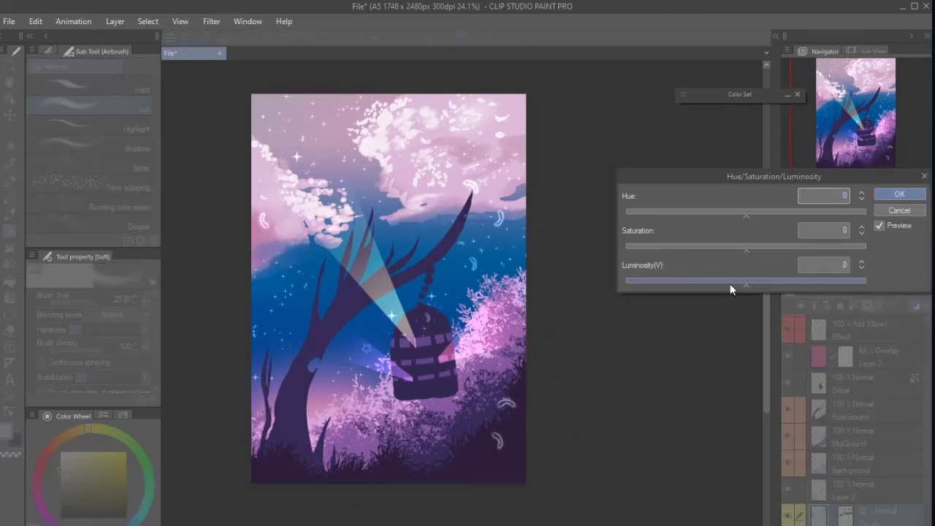
Darken the Clouds layer by setting its luminosity to -34
{"action": "left_click_drag", "start_coordinate": [730, 283], "coordinate": [694, 279]}
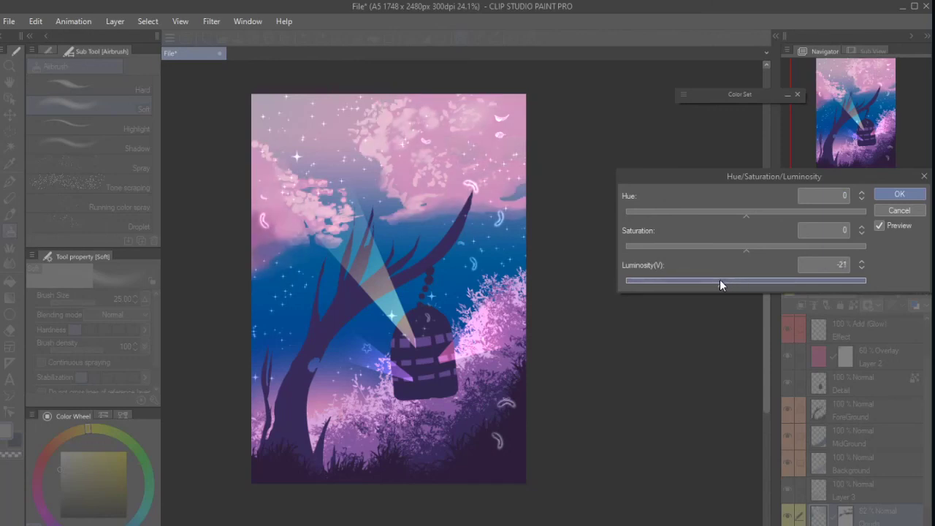
{"action": "left_click_drag", "start_coordinate": [720, 279], "coordinate": [705, 281]}
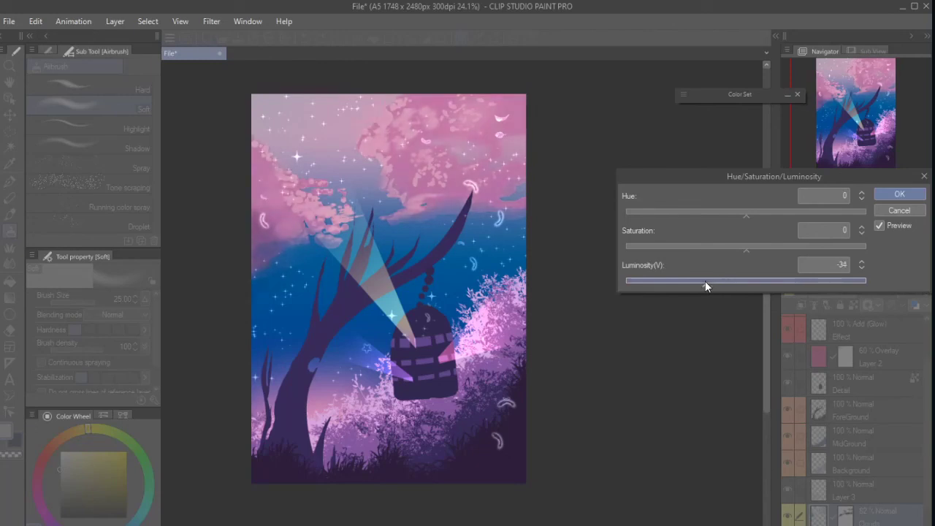
{"action": "left_click", "coordinate": [899, 194]}
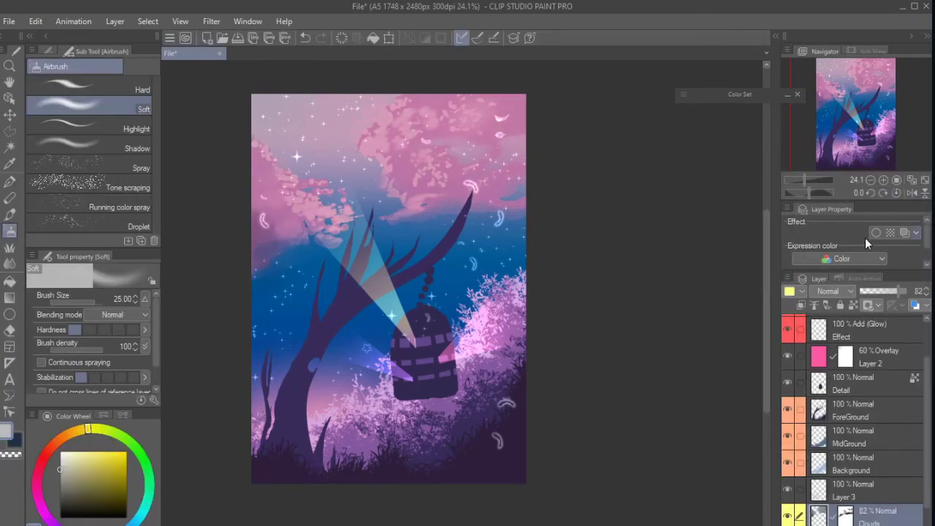
Test the Clouds layer at 61% and 42% opacity, undo the trial, and lower its opacity moderately
{"action": "left_click", "coordinate": [888, 289]}
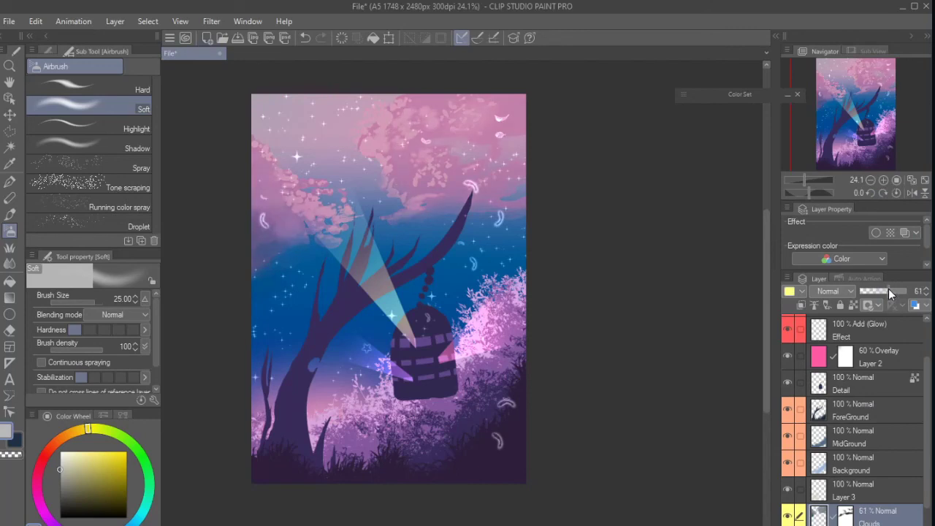
{"action": "left_click_drag", "start_coordinate": [885, 290], "coordinate": [880, 290]}
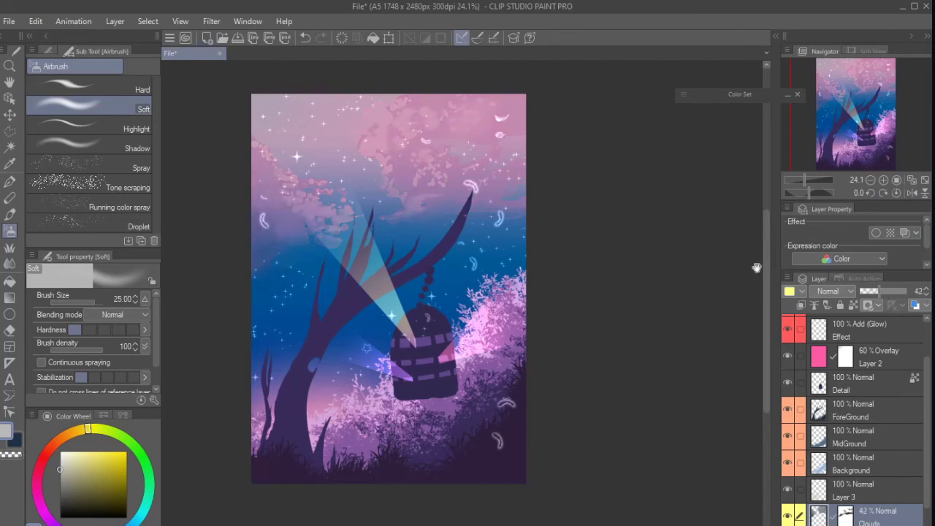
{"action": "key", "text": "ctrl+z"}
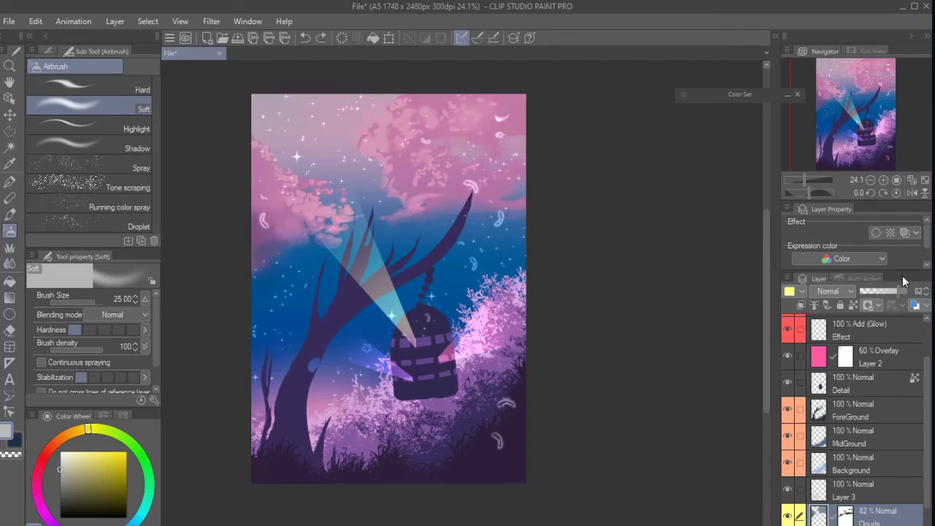
{"action": "left_click", "coordinate": [890, 294]}
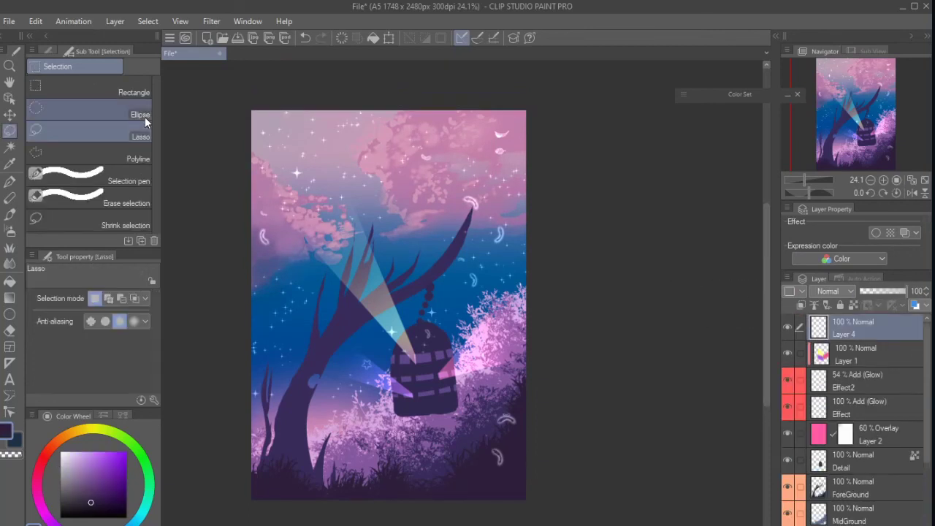
Fill the area outside a large ellipse selection with dark purple on the new top layer and set that layer to 25% opacity
{"action": "left_click", "coordinate": [144, 117]}
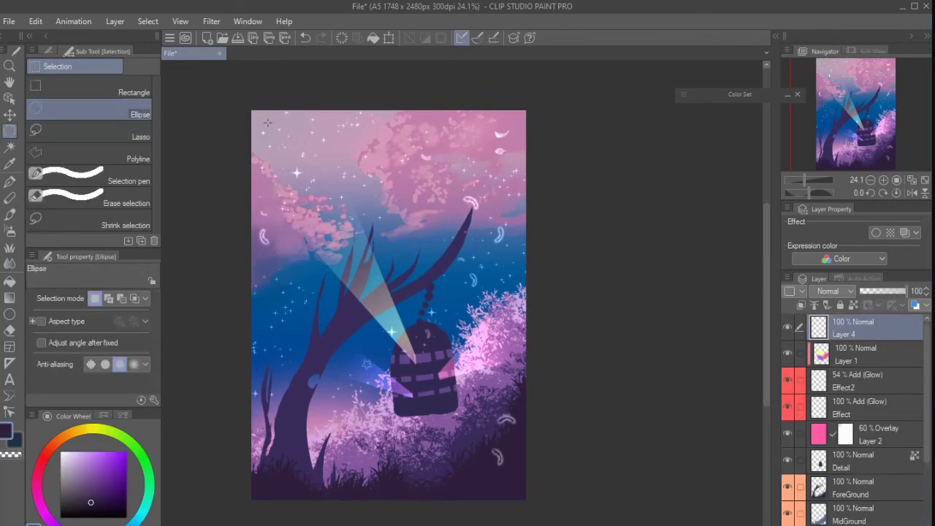
{"action": "mouse_move", "coordinate": [267, 123]}
{"action": "left_mouse_down"}
{"action": "mouse_move", "coordinate": [314, 223]}
{"action": "mouse_move", "coordinate": [371, 417]}
{"action": "mouse_move", "coordinate": [476, 491]}
{"action": "mouse_move", "coordinate": [532, 490]}
{"action": "mouse_move", "coordinate": [520, 493]}
{"action": "left_mouse_up"}
{"action": "mouse_move", "coordinate": [312, 124]}
{"action": "left_mouse_down"}
{"action": "mouse_move", "coordinate": [256, 329]}
{"action": "mouse_move", "coordinate": [294, 107]}
{"action": "mouse_move", "coordinate": [294, 471]}
{"action": "mouse_move", "coordinate": [268, 195]}
{"action": "mouse_move", "coordinate": [239, 350]}
{"action": "mouse_move", "coordinate": [257, 413]}
{"action": "mouse_move", "coordinate": [235, 241]}
{"action": "mouse_move", "coordinate": [281, 484]}
{"action": "mouse_move", "coordinate": [219, 157]}
{"action": "mouse_move", "coordinate": [258, 184]}
{"action": "mouse_move", "coordinate": [367, 83]}
{"action": "mouse_move", "coordinate": [276, 140]}
{"action": "mouse_move", "coordinate": [381, 86]}
{"action": "mouse_move", "coordinate": [488, 106]}
{"action": "mouse_move", "coordinate": [430, 106]}
{"action": "mouse_move", "coordinate": [577, 275]}
{"action": "mouse_move", "coordinate": [529, 136]}
{"action": "mouse_move", "coordinate": [543, 436]}
{"action": "mouse_move", "coordinate": [556, 246]}
{"action": "mouse_move", "coordinate": [458, 503]}
{"action": "mouse_move", "coordinate": [582, 233]}
{"action": "mouse_move", "coordinate": [279, 482]}
{"action": "mouse_move", "coordinate": [260, 151]}
{"action": "mouse_move", "coordinate": [515, 95]}
{"action": "mouse_move", "coordinate": [509, 350]}
{"action": "mouse_move", "coordinate": [320, 465]}
{"action": "mouse_move", "coordinate": [258, 269]}
{"action": "mouse_move", "coordinate": [548, 110]}
{"action": "mouse_move", "coordinate": [494, 386]}
{"action": "mouse_move", "coordinate": [519, 389]}
{"action": "left_mouse_up"}
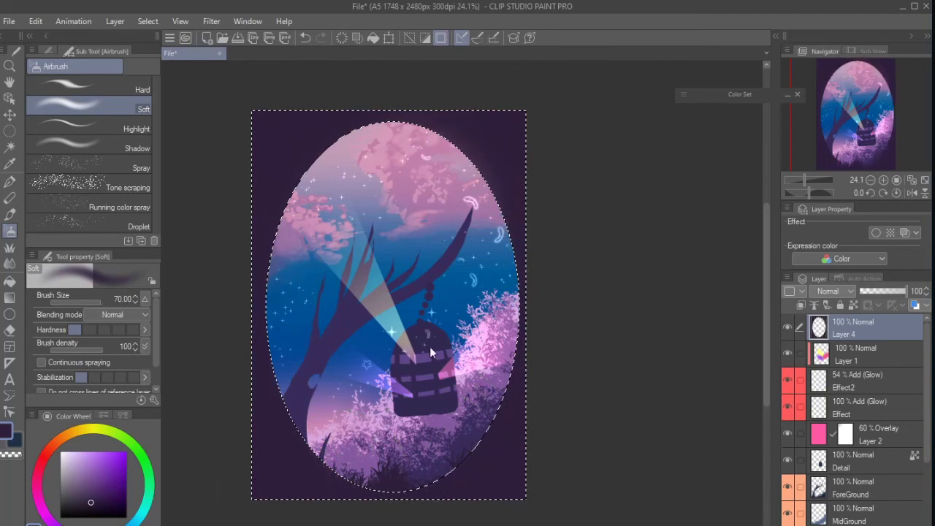
{"action": "key", "text": "ctrl+d"}
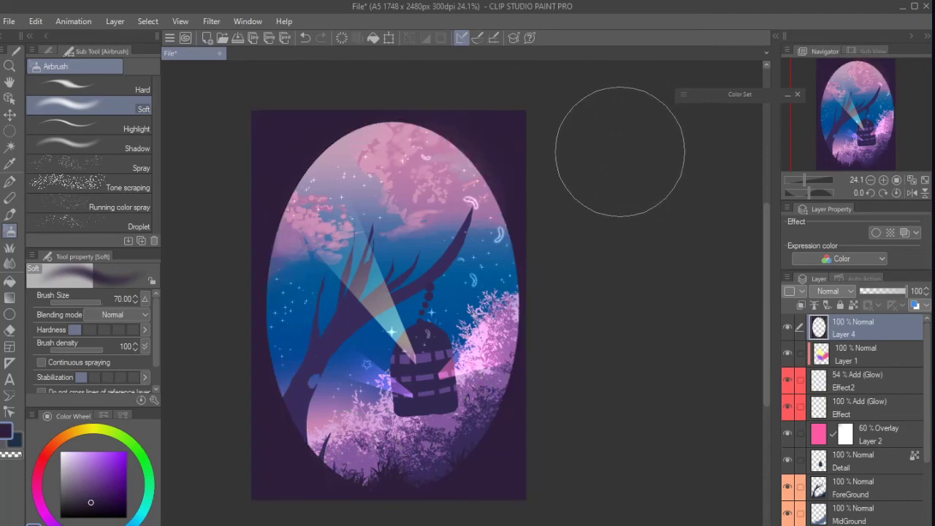
{"action": "left_click_drag", "start_coordinate": [894, 291], "coordinate": [891, 292]}
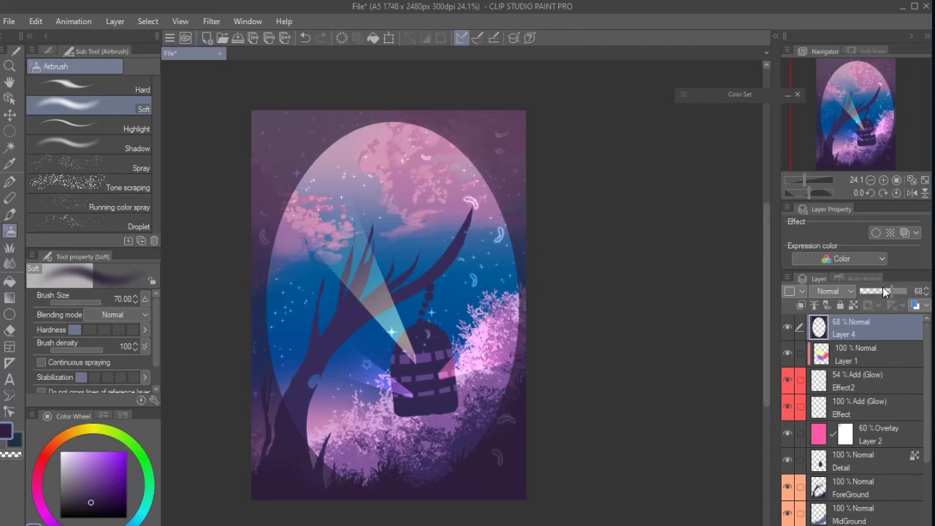
{"action": "left_click_drag", "start_coordinate": [884, 291], "coordinate": [872, 291]}
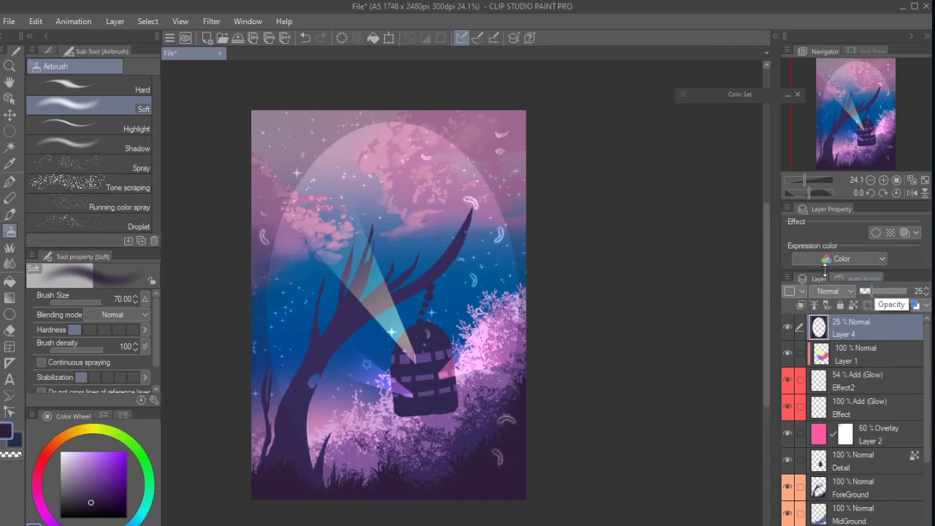
Rotate the oval frame slightly counterclockwise, widen it to 127% and stretch it vertically past the canvas edges
{"action": "key", "text": "ctrl+t"}
{"action": "left_click_drag", "start_coordinate": [672, 196], "coordinate": [659, 188]}
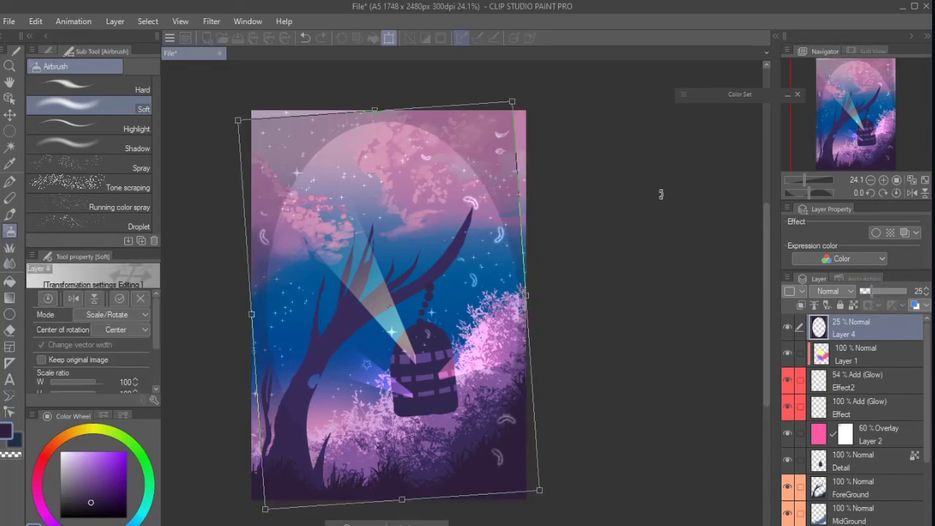
{"action": "left_click_drag", "start_coordinate": [526, 296], "coordinate": [556, 296]}
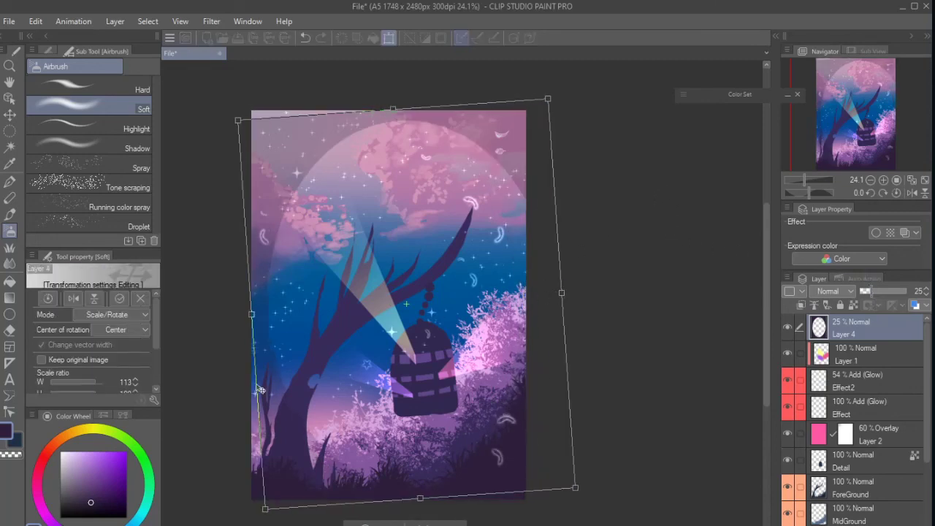
{"action": "left_click_drag", "start_coordinate": [256, 324], "coordinate": [214, 317]}
{"action": "key", "text": "ctrl+z"}
{"action": "left_click_drag", "start_coordinate": [401, 499], "coordinate": [401, 507]}
{"action": "left_click_drag", "start_coordinate": [373, 108], "coordinate": [374, 90]}
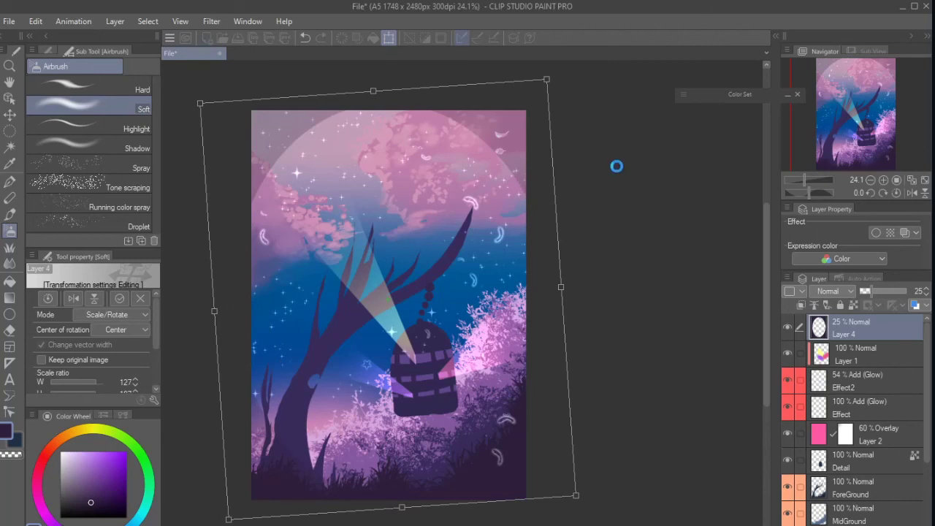
{"action": "key", "text": "Return"}
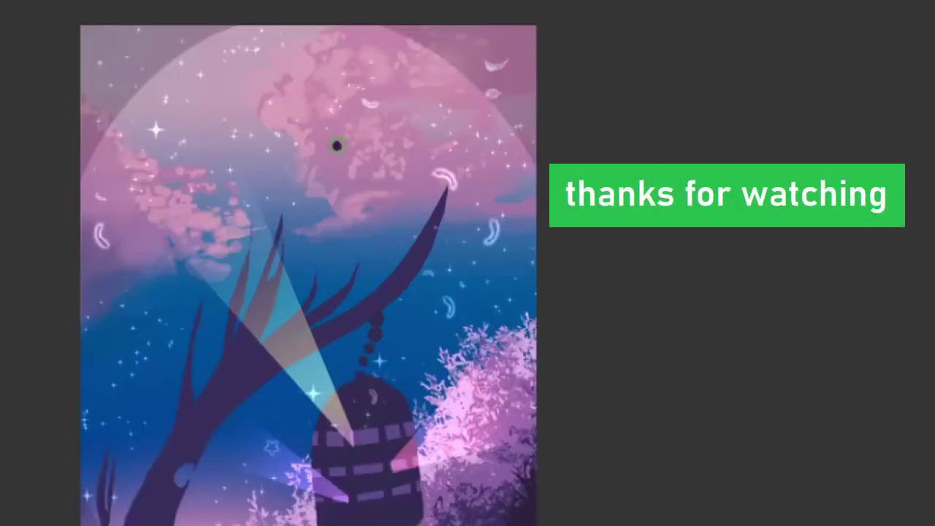
Draw a small dark smiley face over the pink cloud in the sky
{"action": "mouse_move", "coordinate": [327, 153]}
{"action": "left_mouse_down"}
{"action": "mouse_move", "coordinate": [337, 165]}
{"action": "mouse_move", "coordinate": [369, 150]}
{"action": "left_mouse_up"}
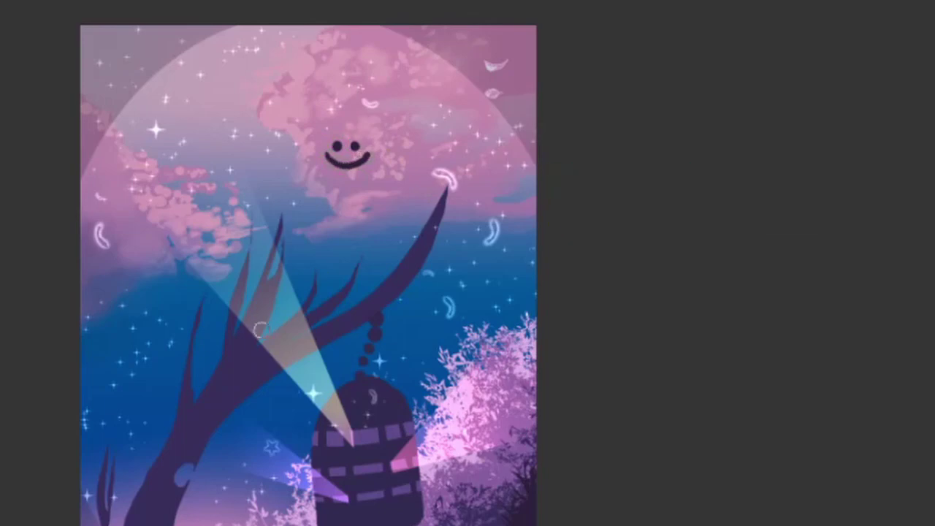